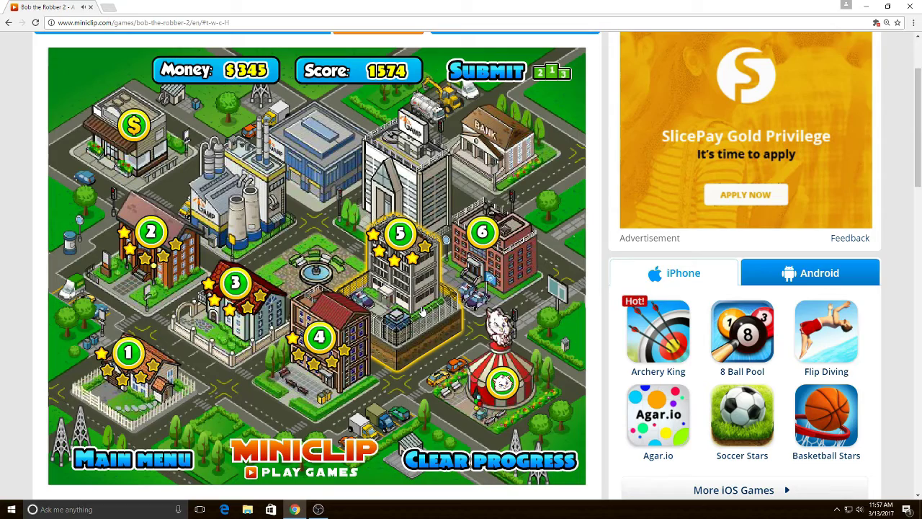
- Select building 6 on the city map to load its multi-floor guarded level
left_click(482, 274)
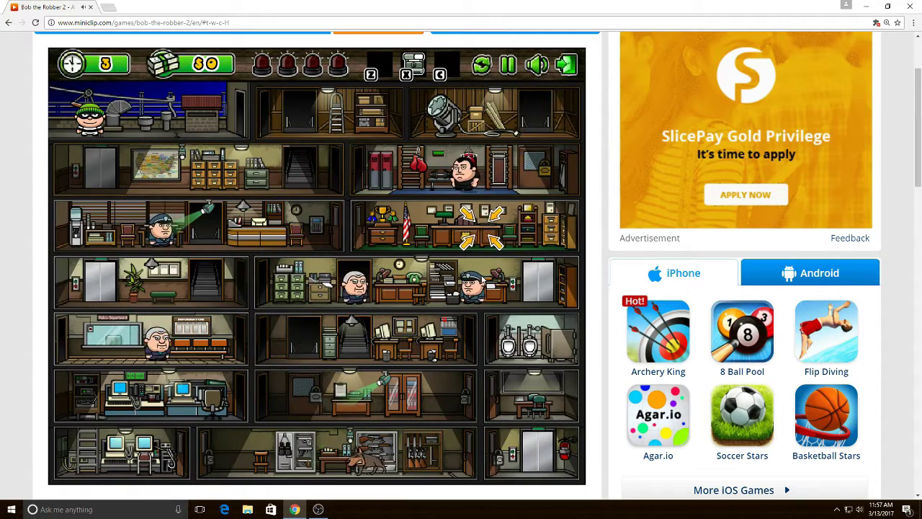
- Walk Bob along the top floor and take him down a floor
key("Right")
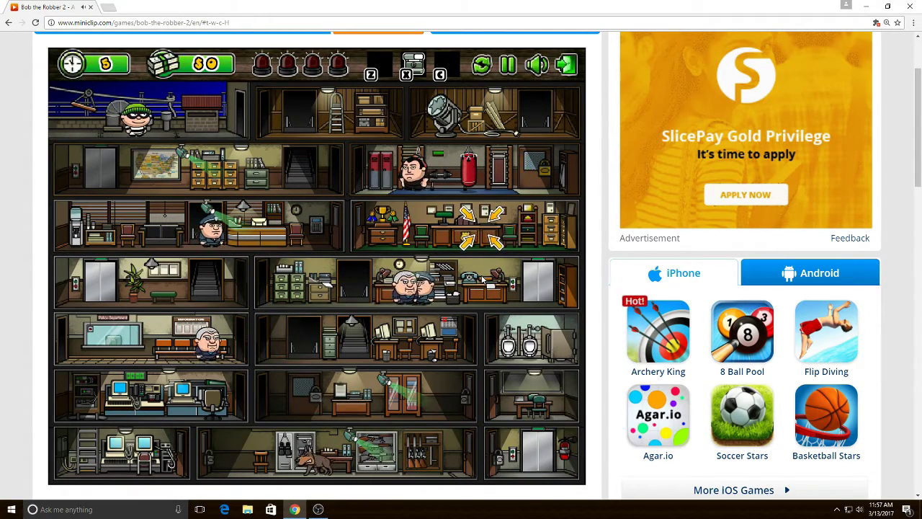
key("Right")
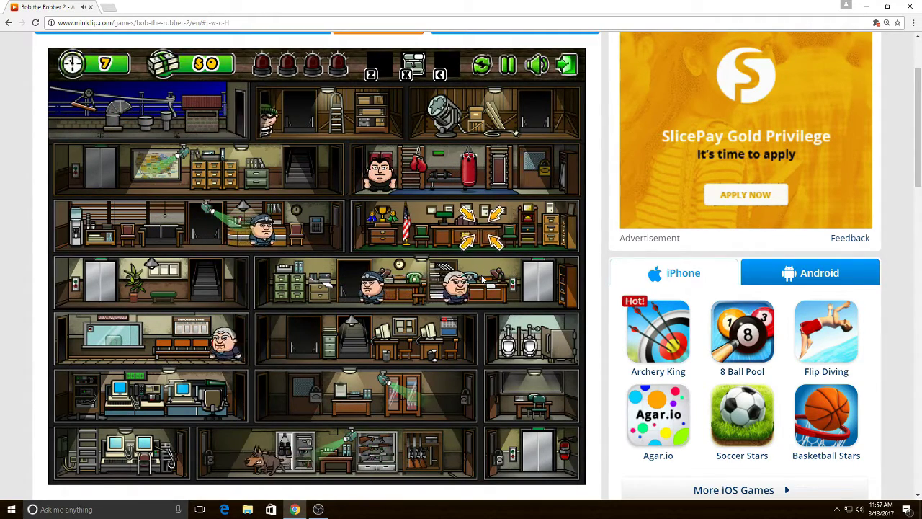
key("Right")
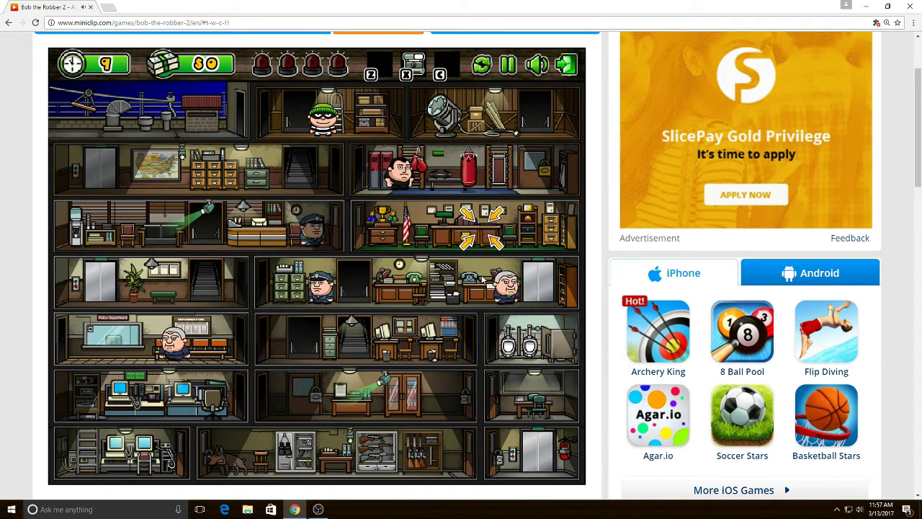
key("Right")
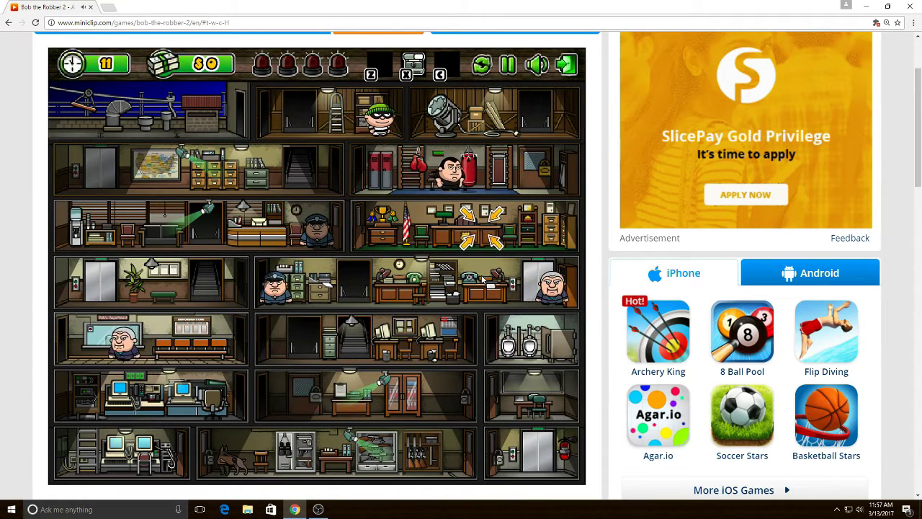
key("Left")
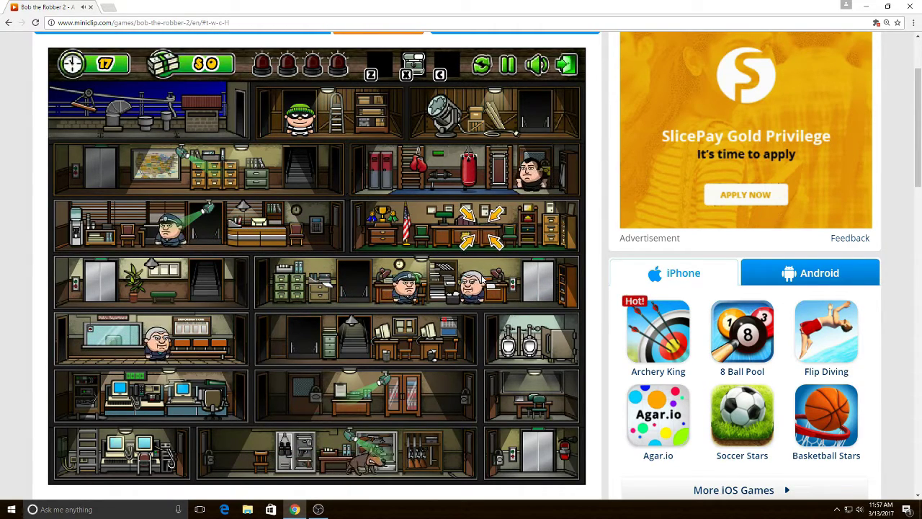
key("Down")
key("Left")
key("Left")
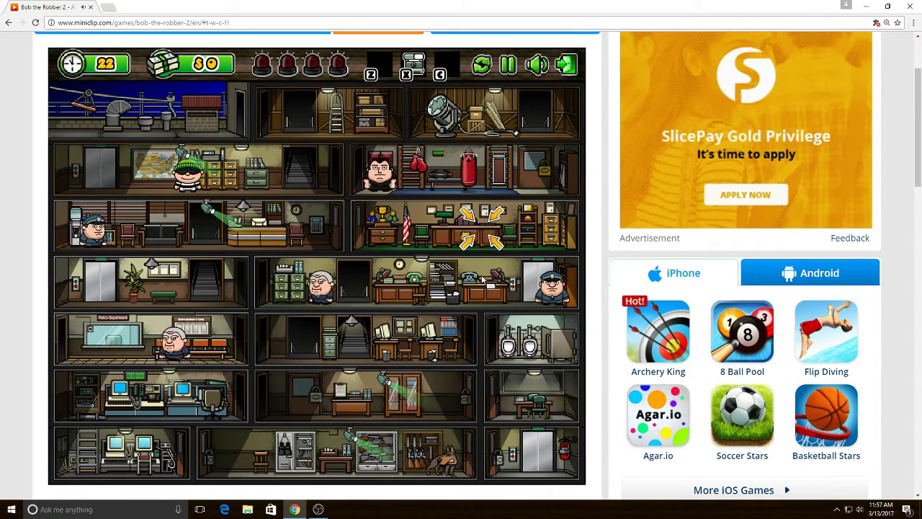
- Grab cash from the second-floor drawer and get Bob into the elevator
key("Right")
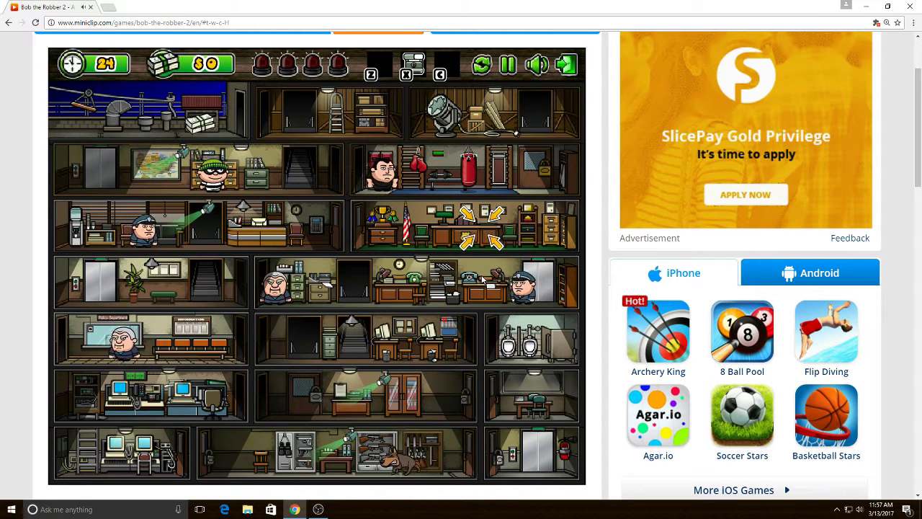
key("Up")
key("Left")
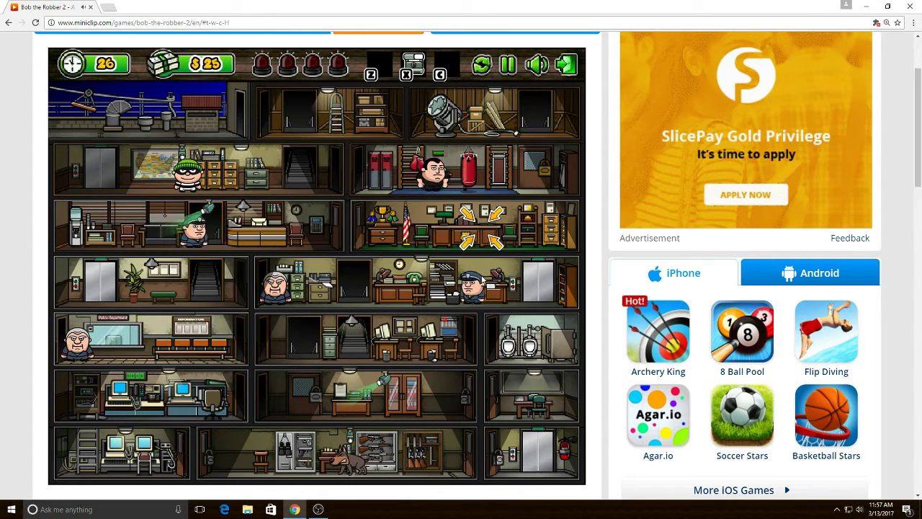
key("Left")
key("Up")
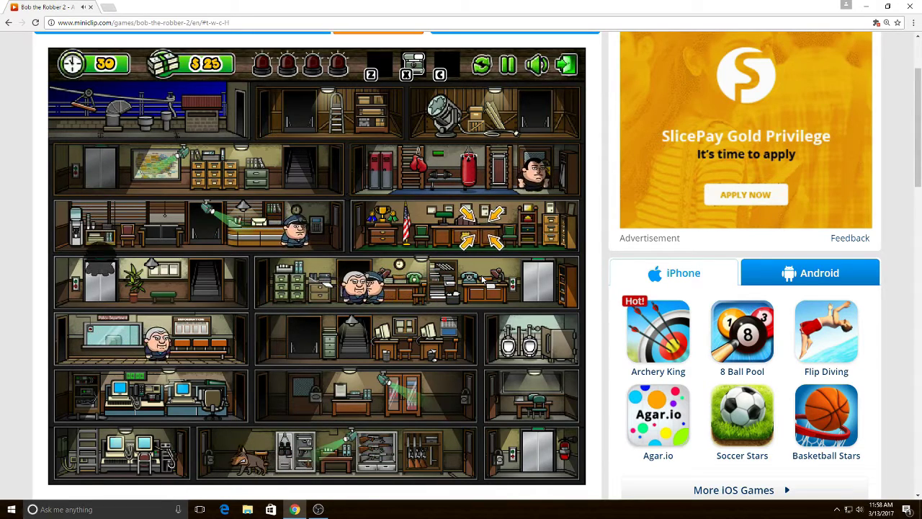
- Cross the plant floor and knock out the guard by the stairs
key("Right")
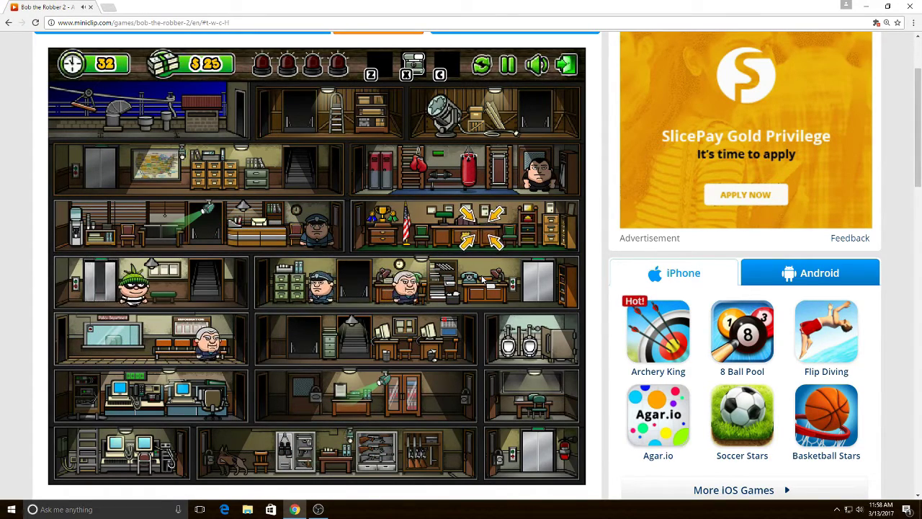
key("Right")
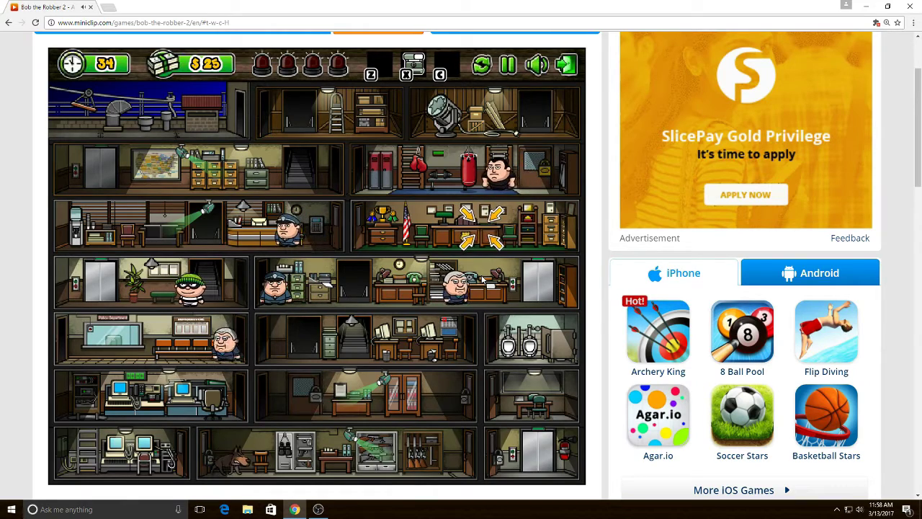
key("Right")
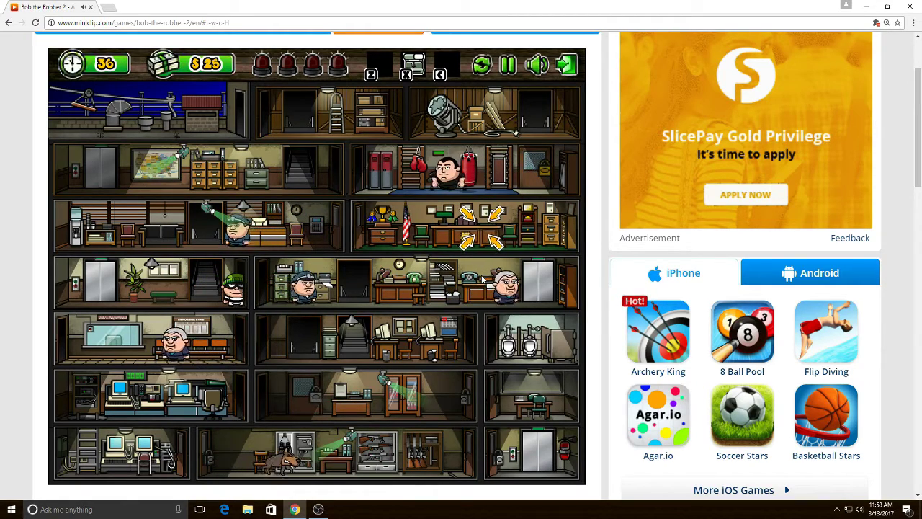
key("space")
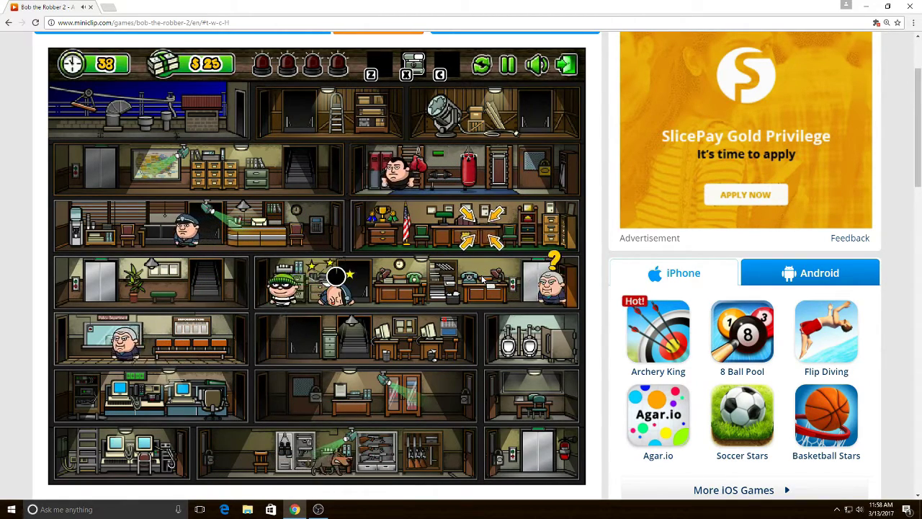
key("Left")
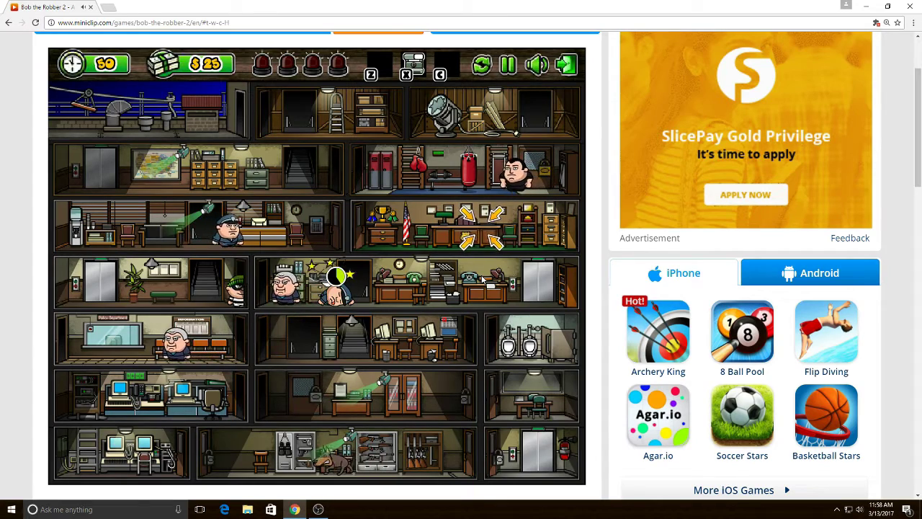
- Knock out the office guards and move Bob toward the stairs down
key("Right")
key("space")
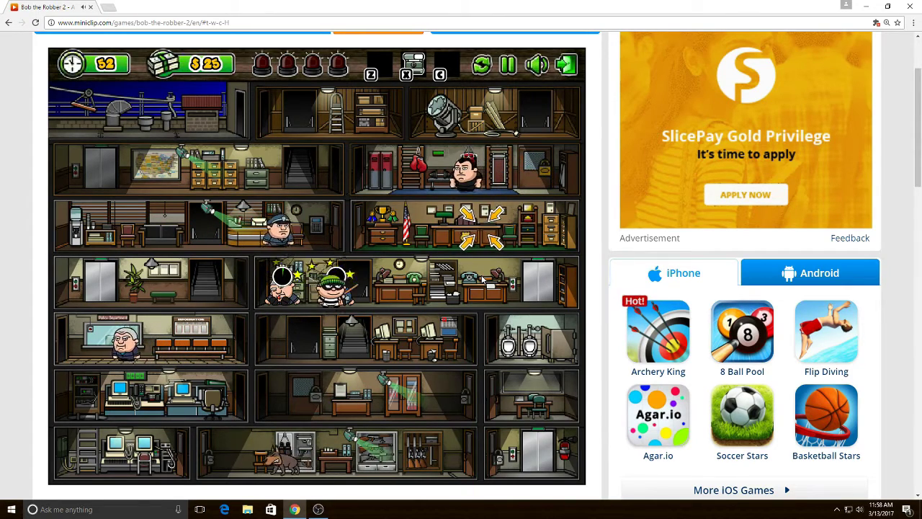
key("Right")
key("Right")
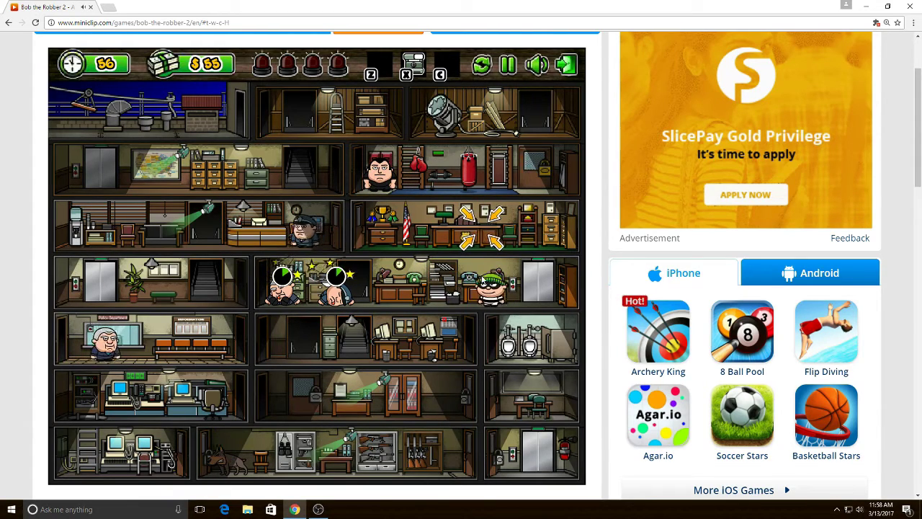
key("Left")
key("Left")
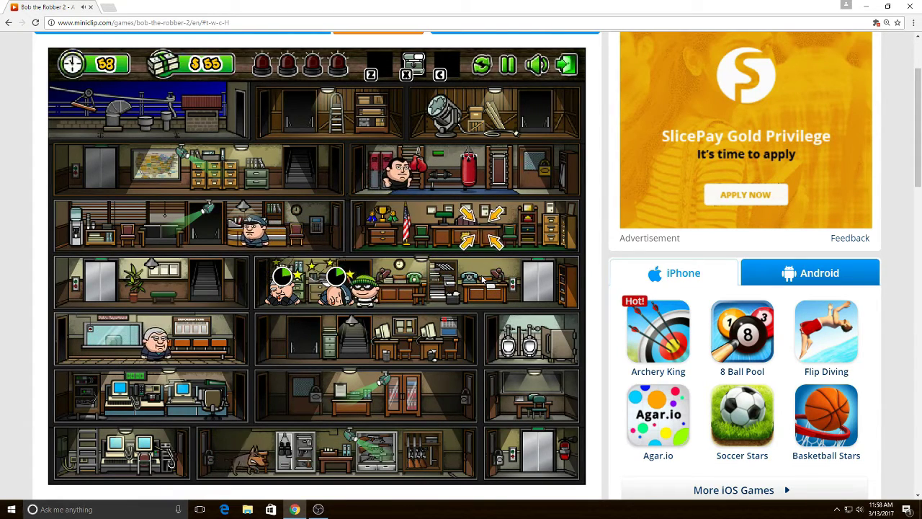
key("Right")
- Take Bob down a floor, grab the bathroom cash, and cross the office left
key("Down")
key("Right")
key("Up")
key("Left")
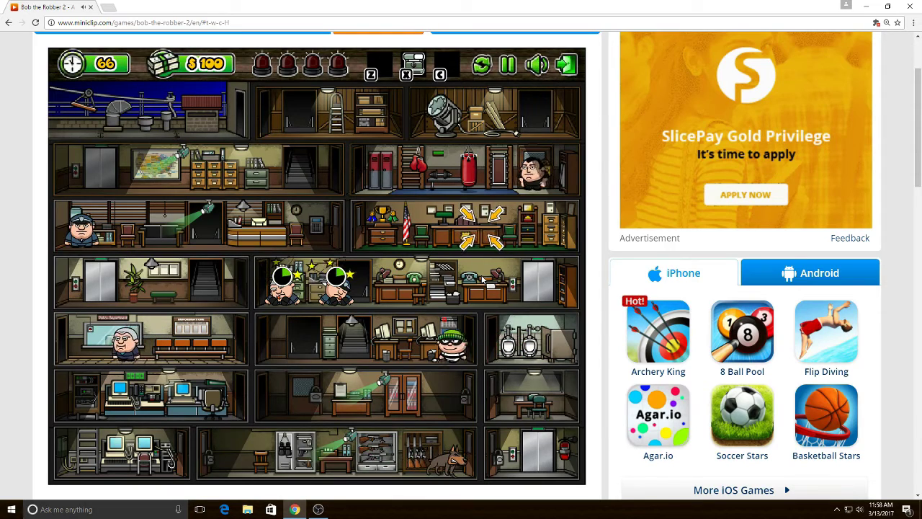
key("Left")
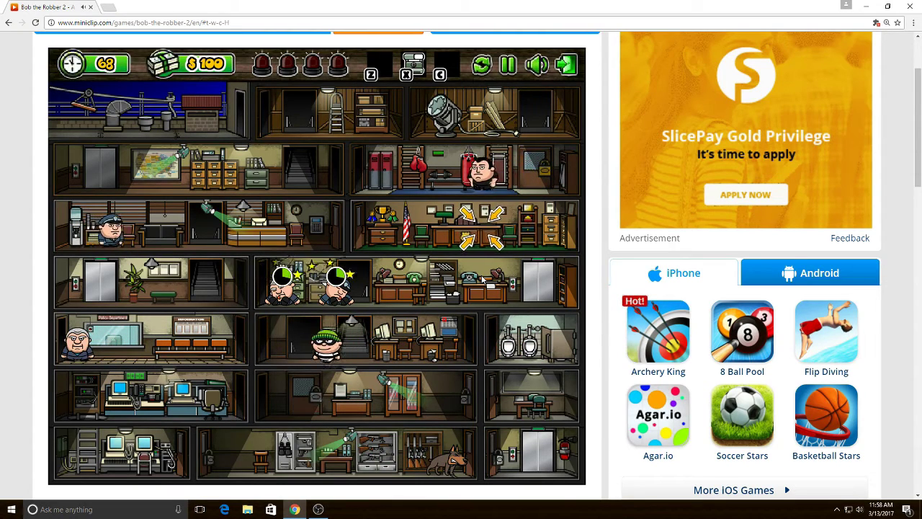
key("Left")
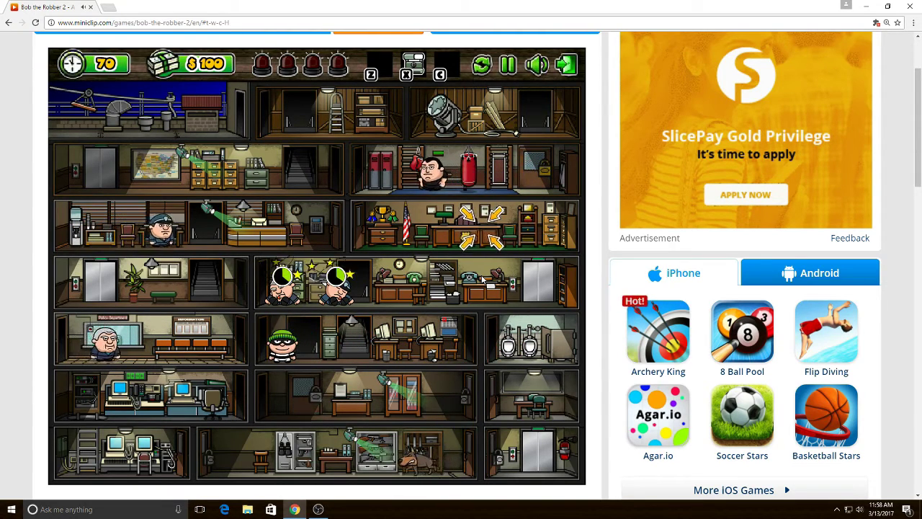
key("Left")
key("Left")
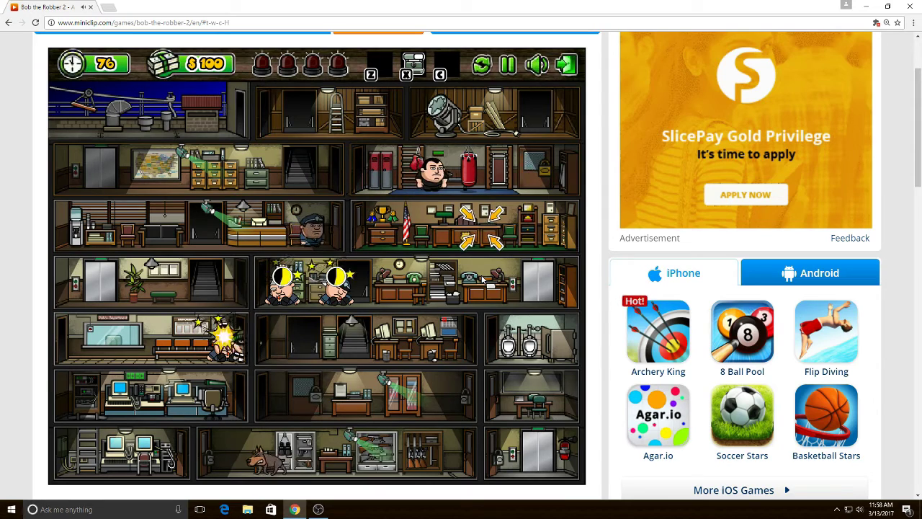
- Pick up cash and hide Bob in the green bin in the police-department room
key("Left")
key("Left")
key("Left")
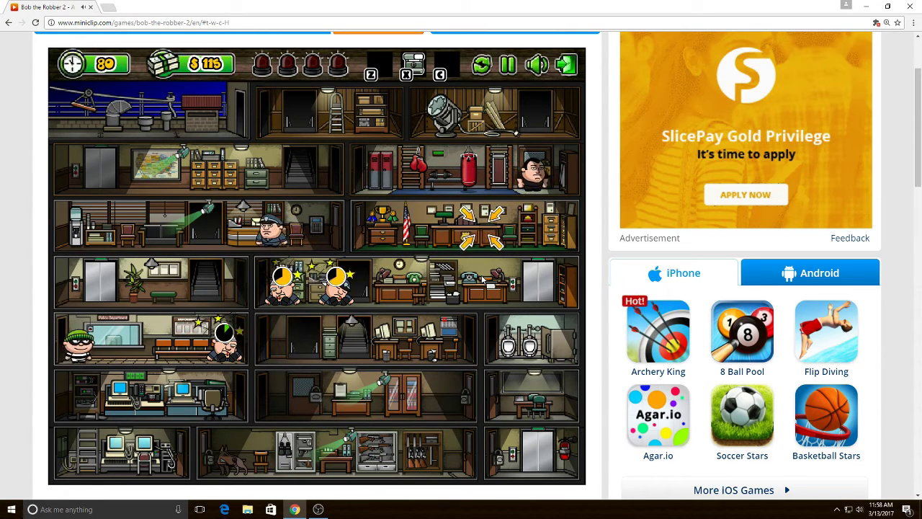
key("Right")
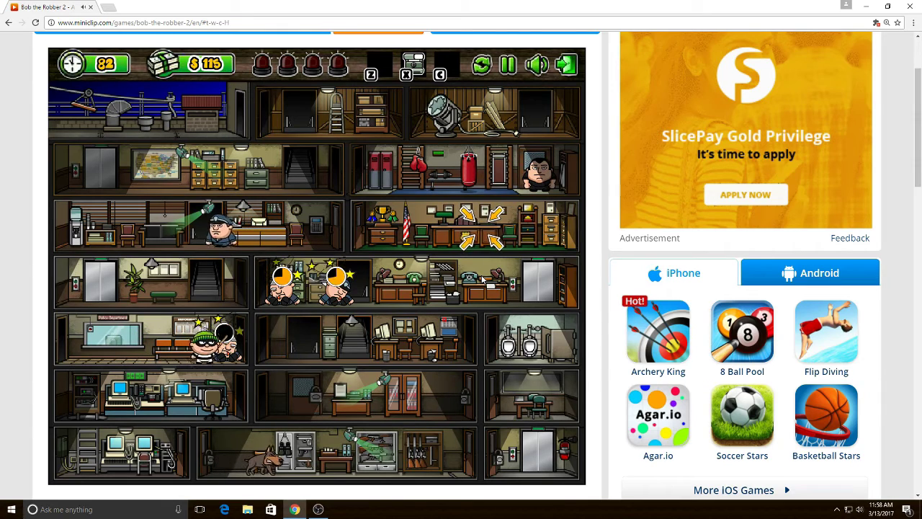
key("Right")
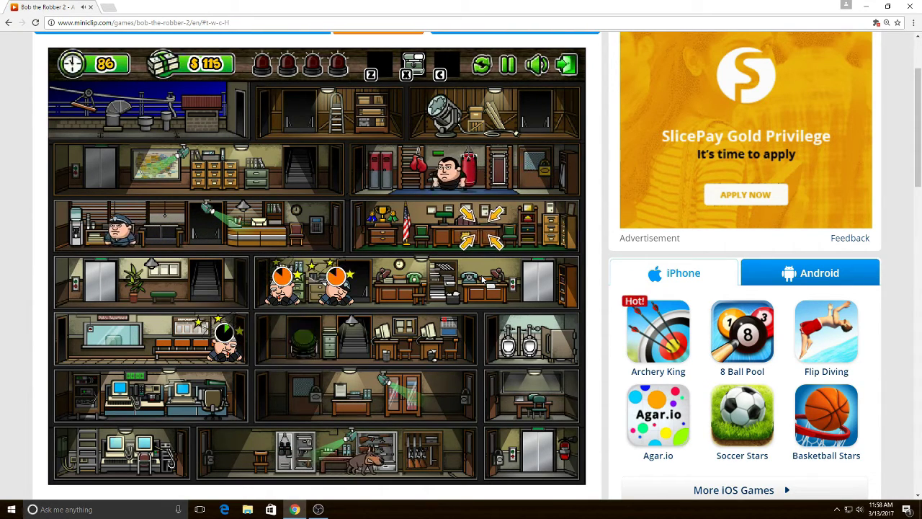
key("Down")
- Walk through the middle room and knock out the old man in the office
key("Right")
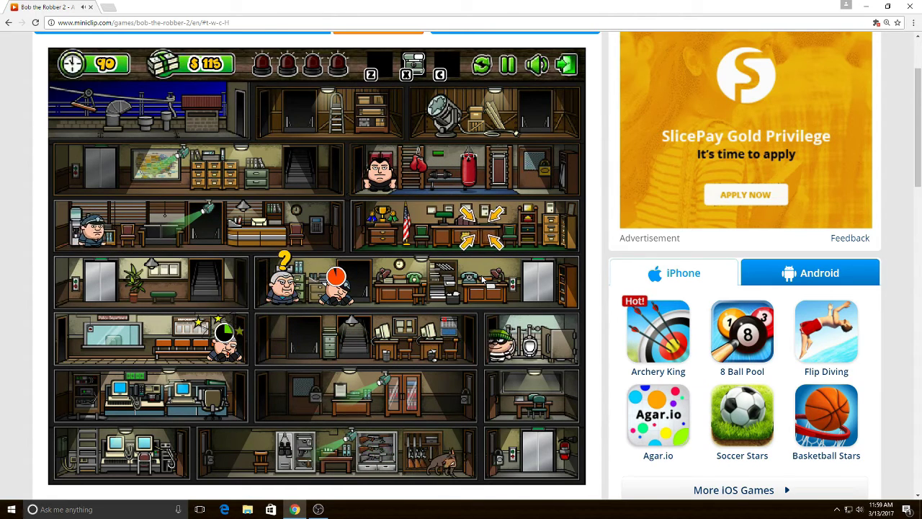
key("Left")
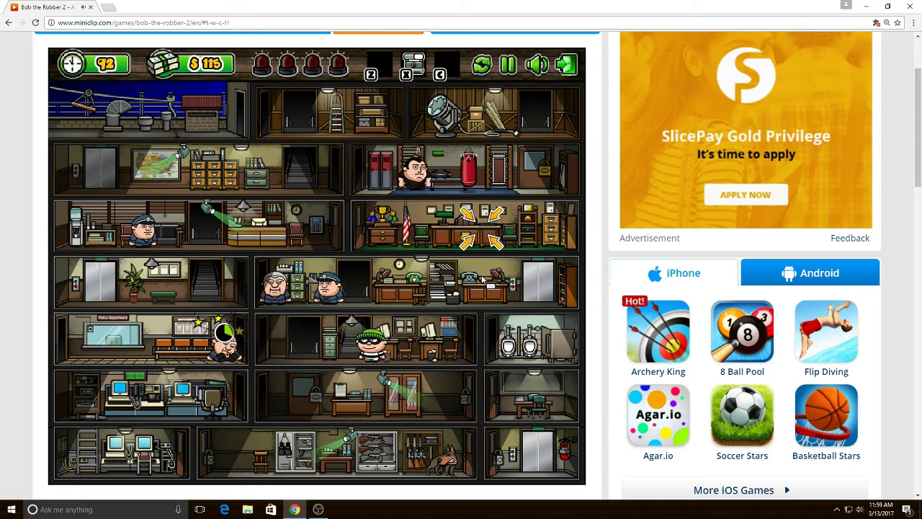
key("Left")
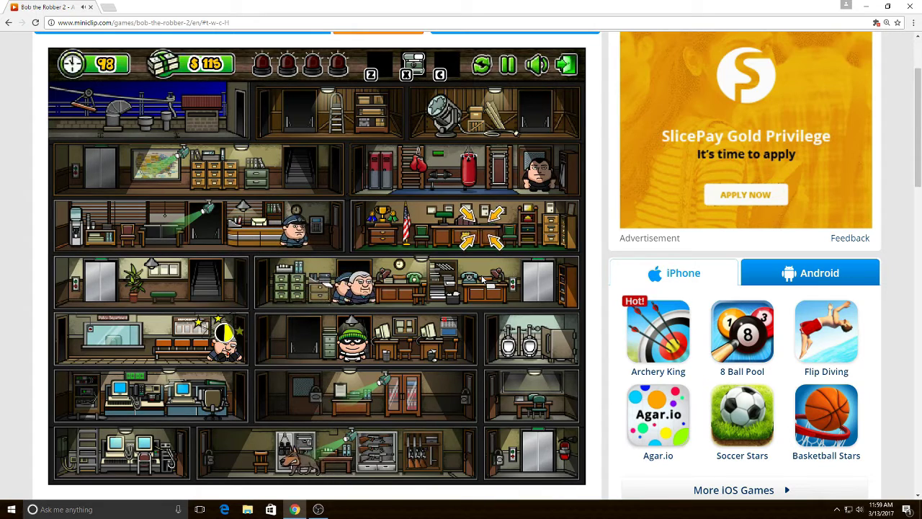
key("space")
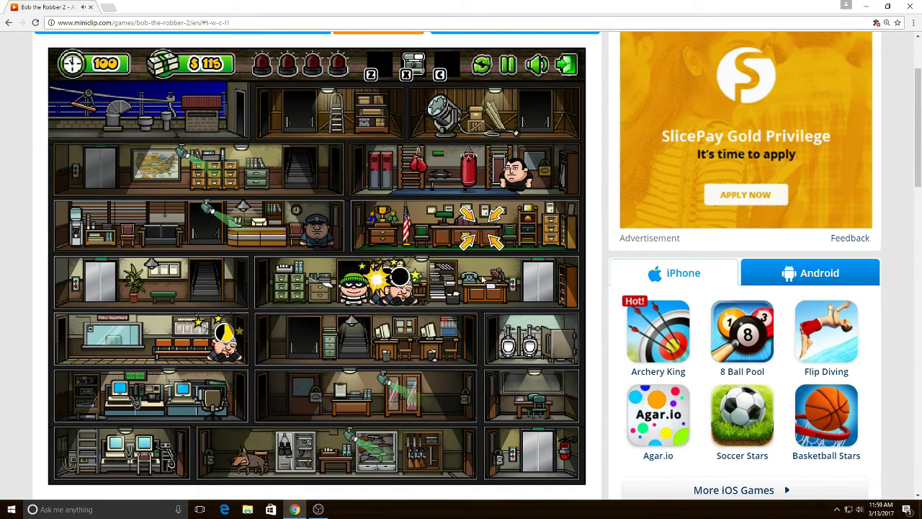
- Ride the elevator to the bottom-right room and start picking its padlock
key("Right")
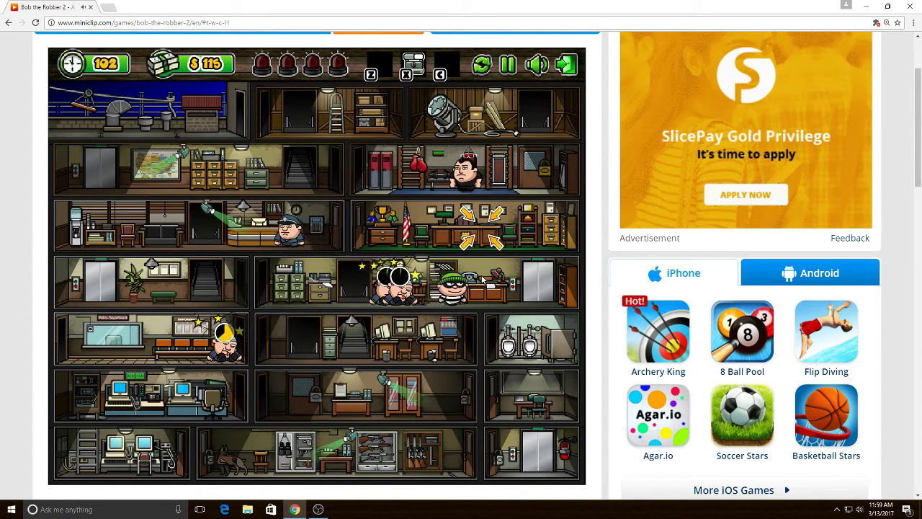
key("Right")
key("Right")
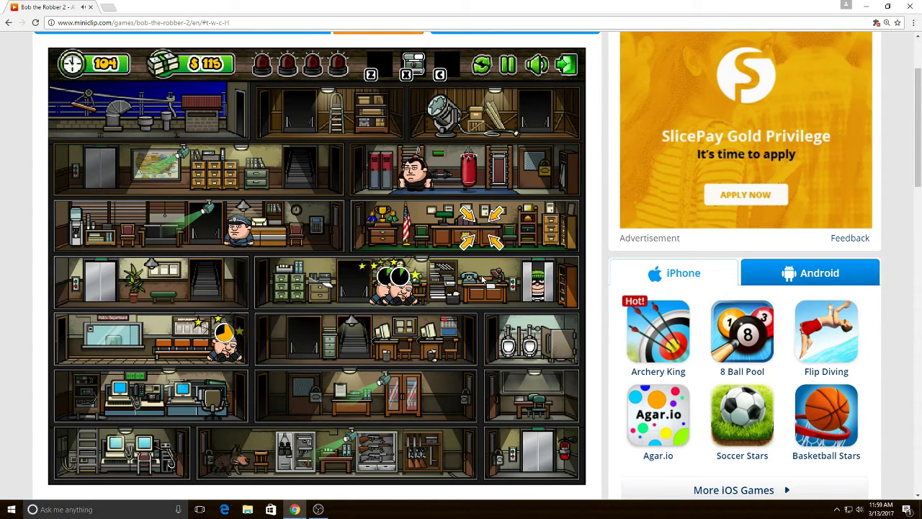
key("Down")
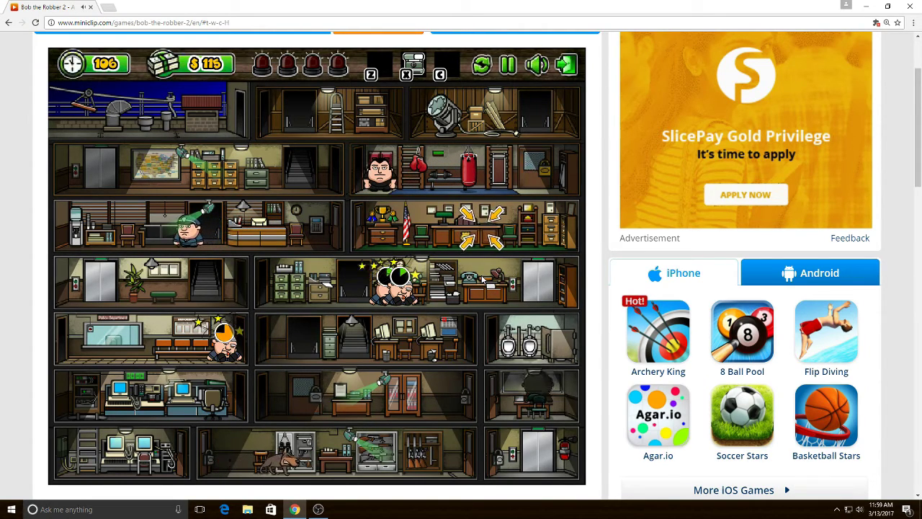
key("Down")
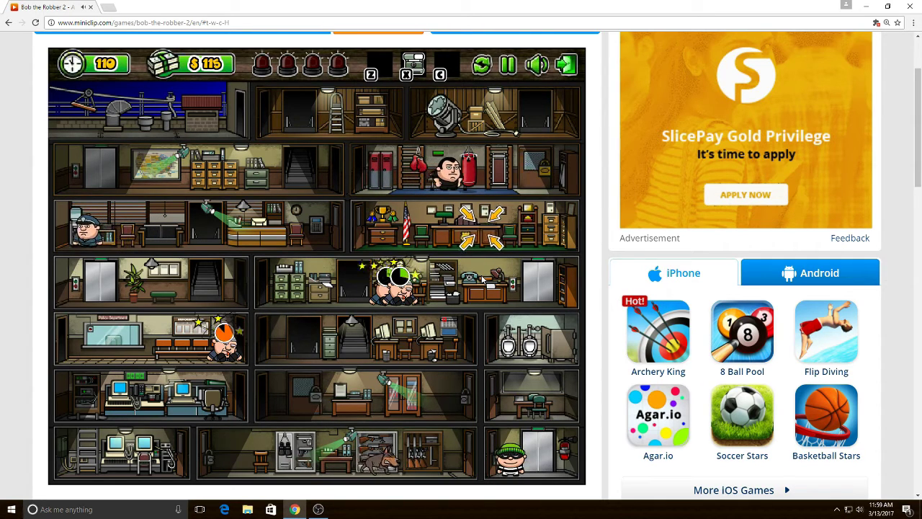
key("Up")
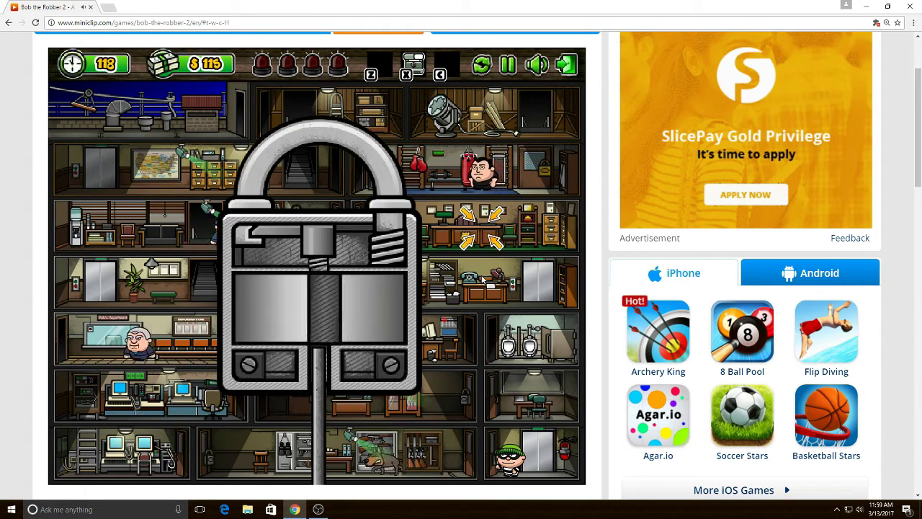
- Finish the lockpick so the padlocked door opens onto the gun room
key("Up")
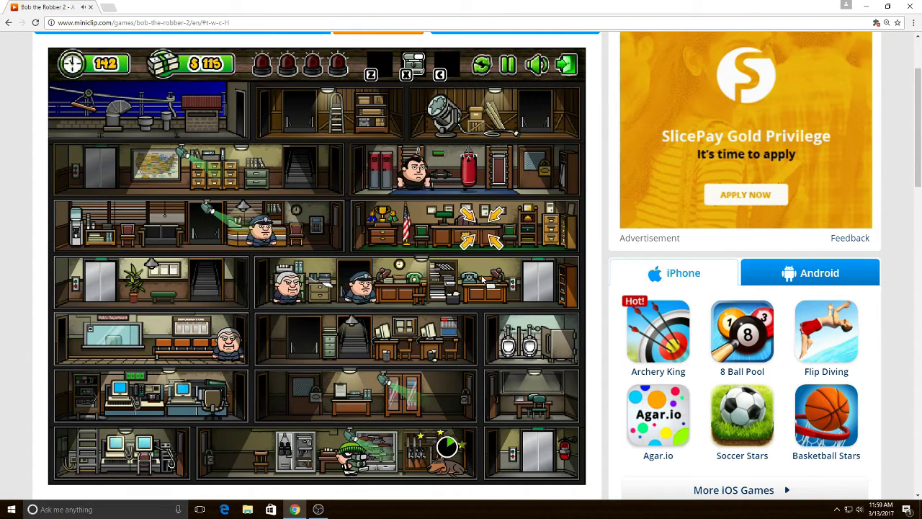
- Cross the gun room and pick the lock on its left door
key("Right")
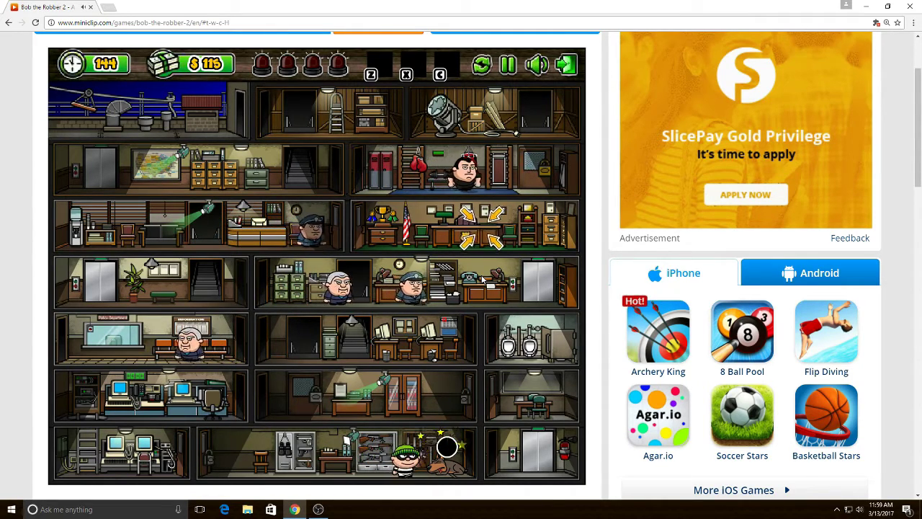
key("Left")
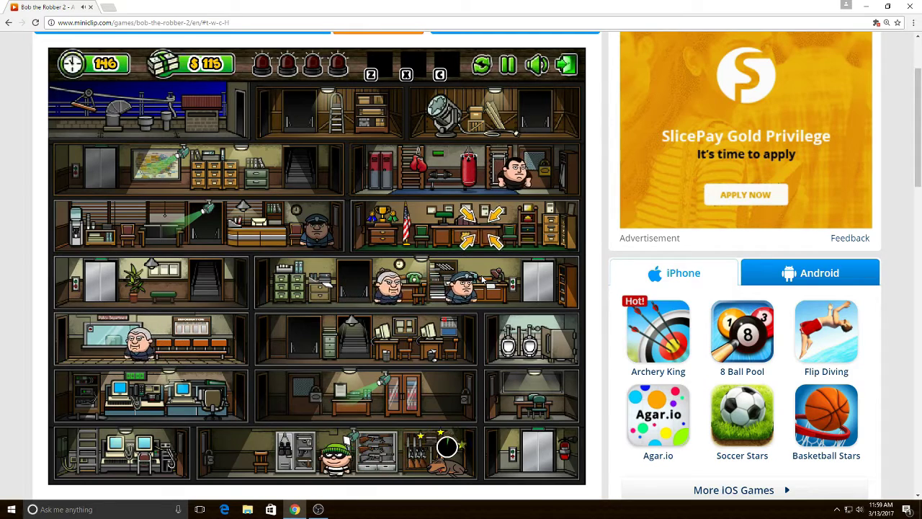
key("Left")
key("Up")
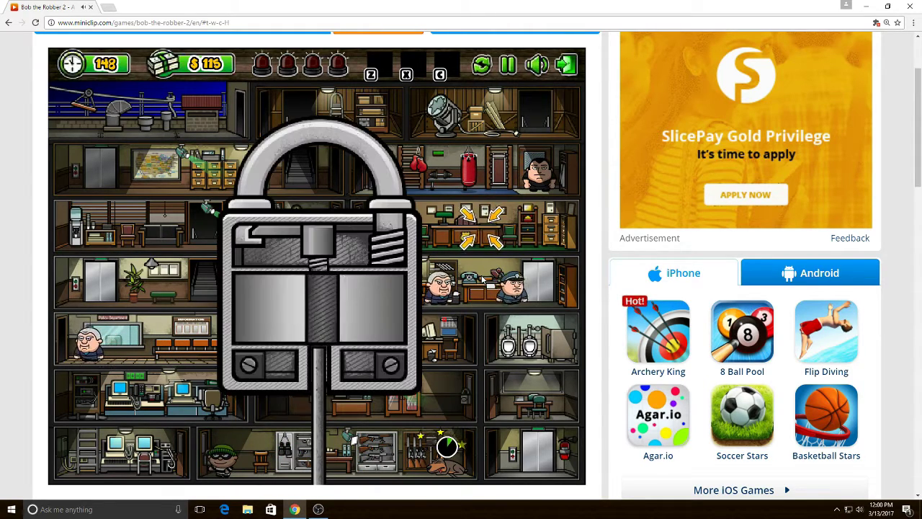
key("Up")
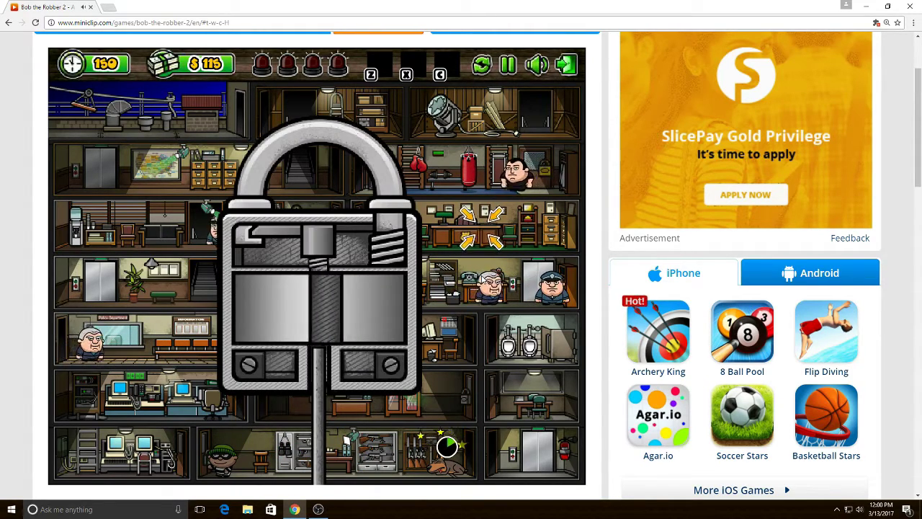
key("Up")
- Grab the cash past the door and climb to the computer room for more money
key("Left")
key("Left")
key("Left")
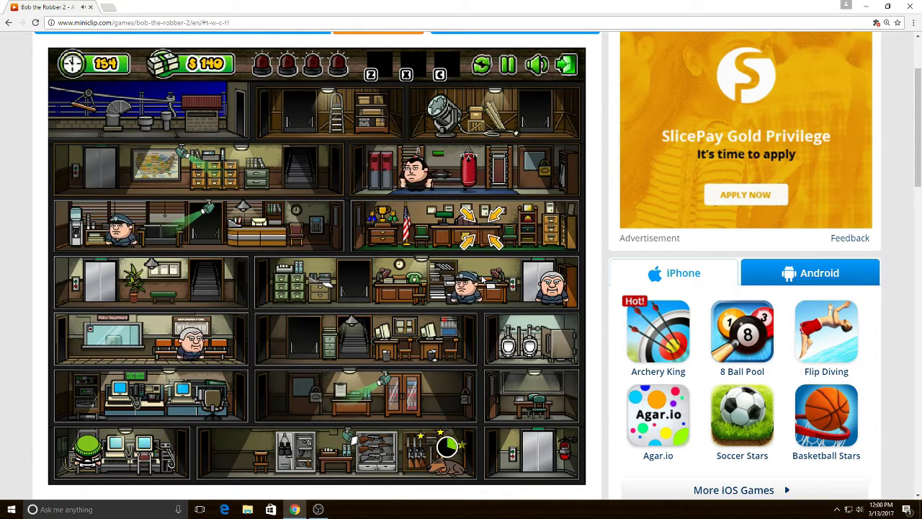
key("Up")
key("Right")
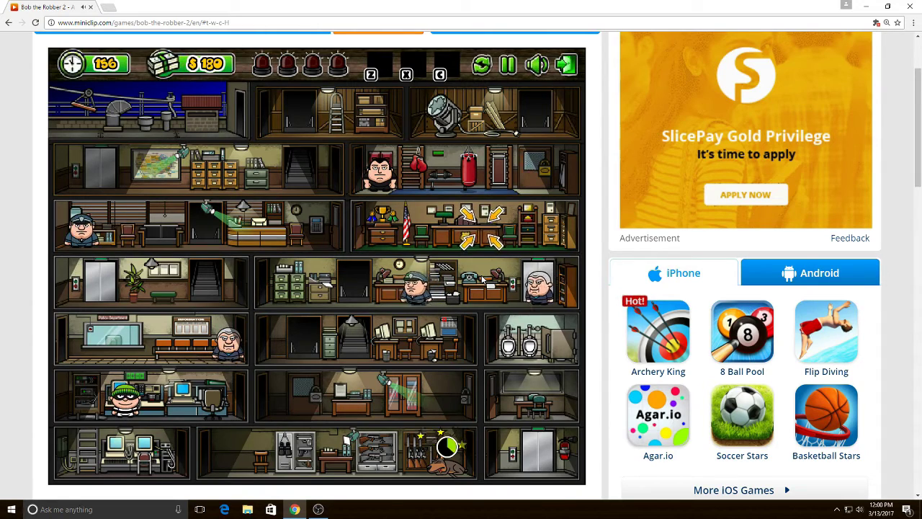
key("Right")
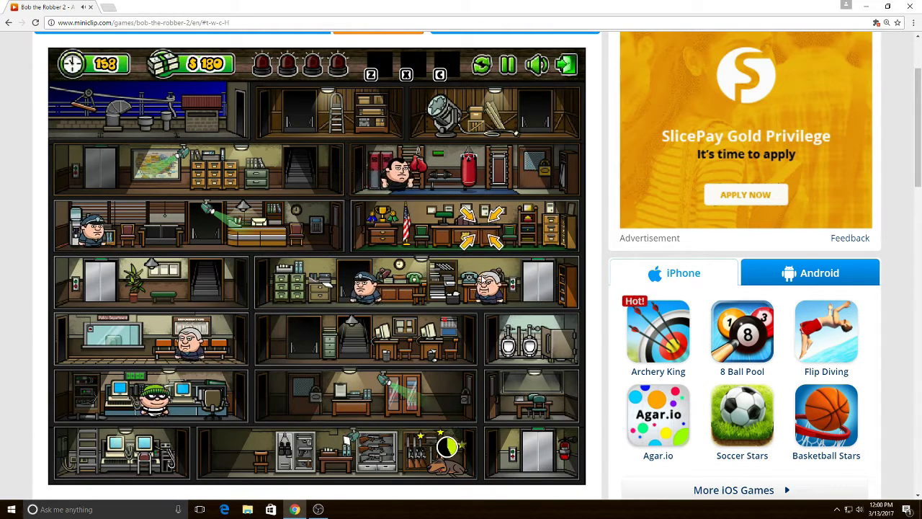
- Read door key 0380 in PASS.TXT, then sneak Bob through the shadows to the next room
key("Up")
key("Down")
key("Down")
key("Down")
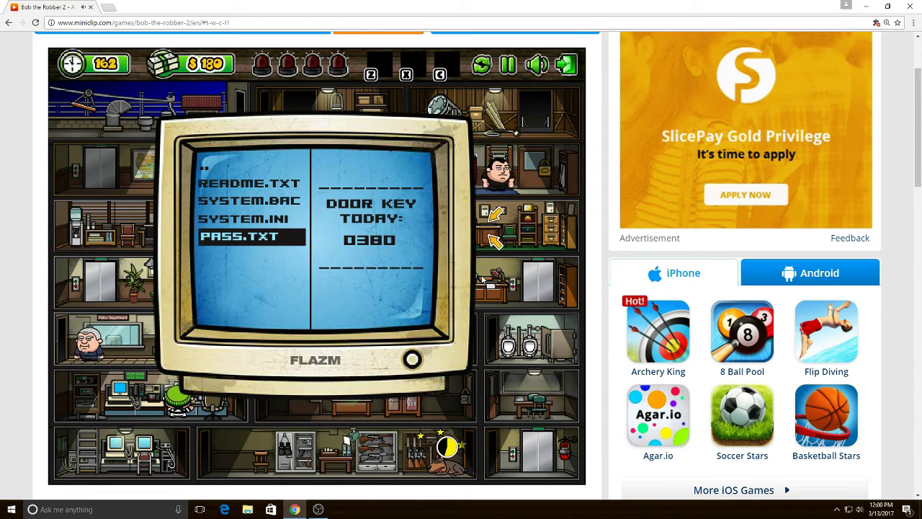
key("Escape")
key("Right")
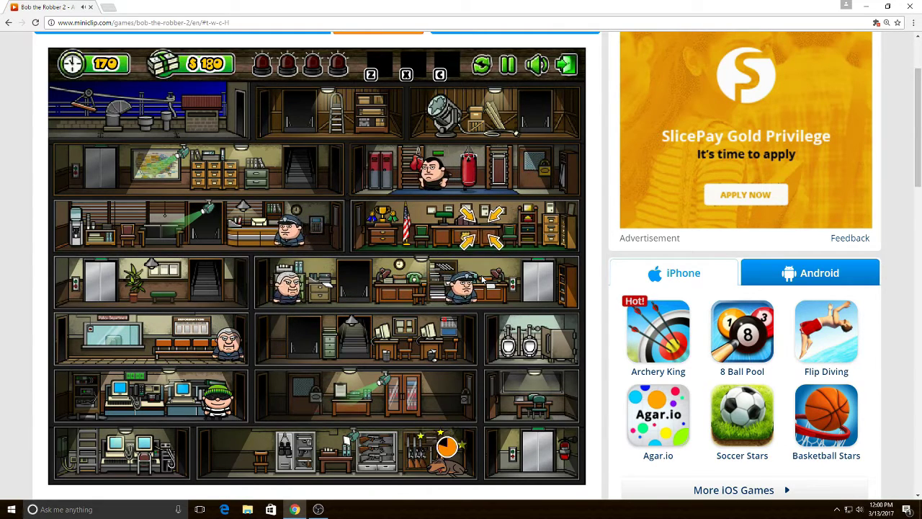
key("Right")
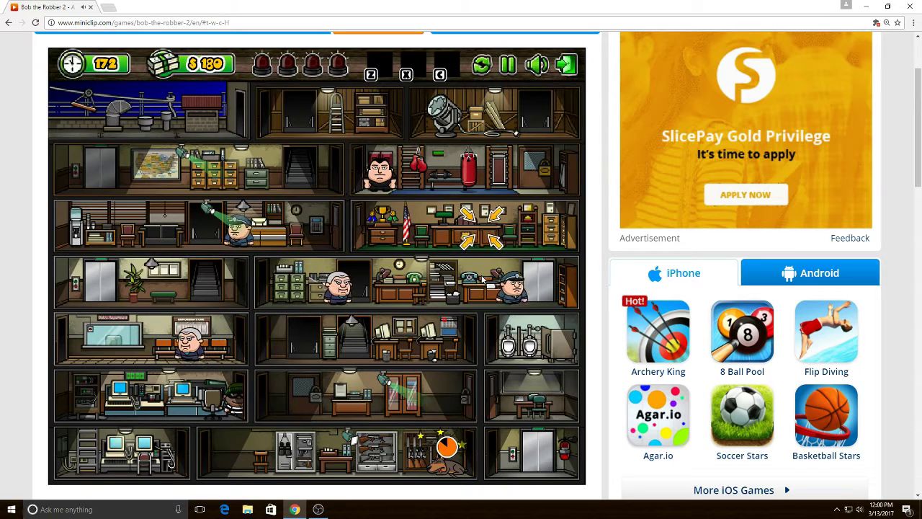
key("Right")
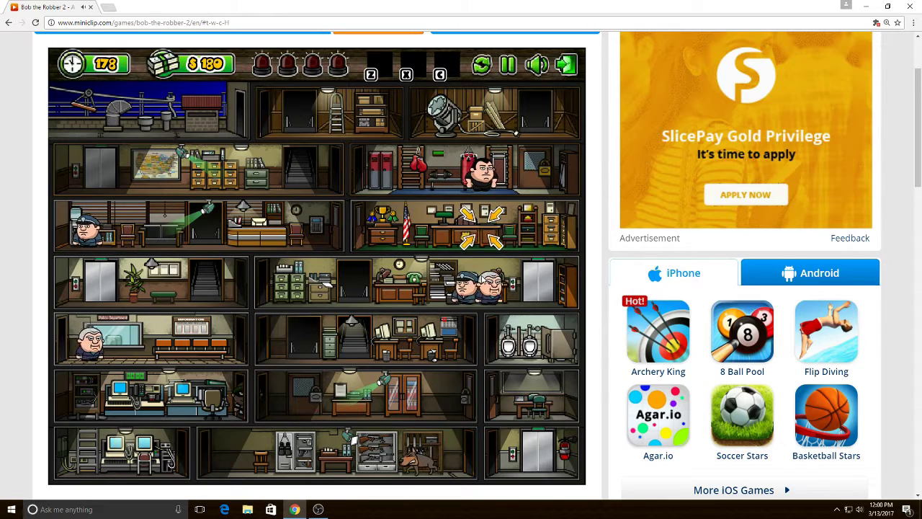
key("Left")
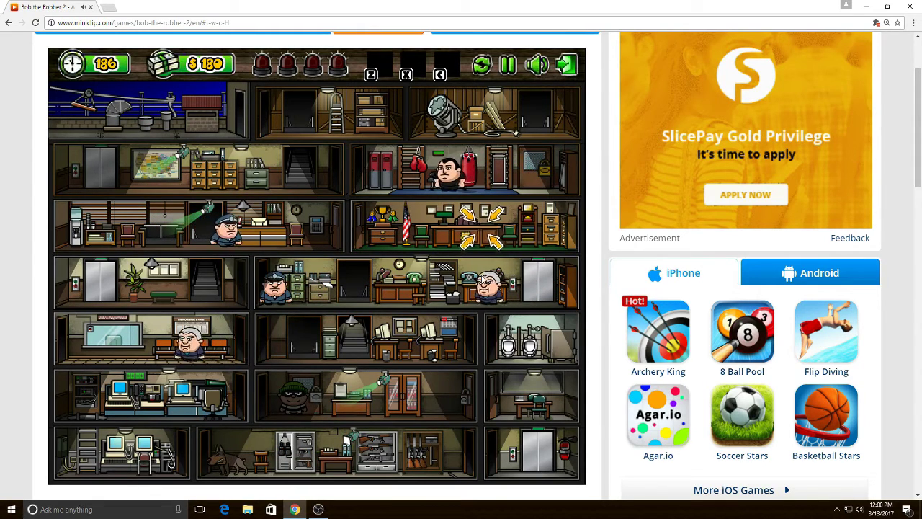
- Pick the padlock, pass the bathroom, and walk Bob left across the office to the old guard
key("Up")
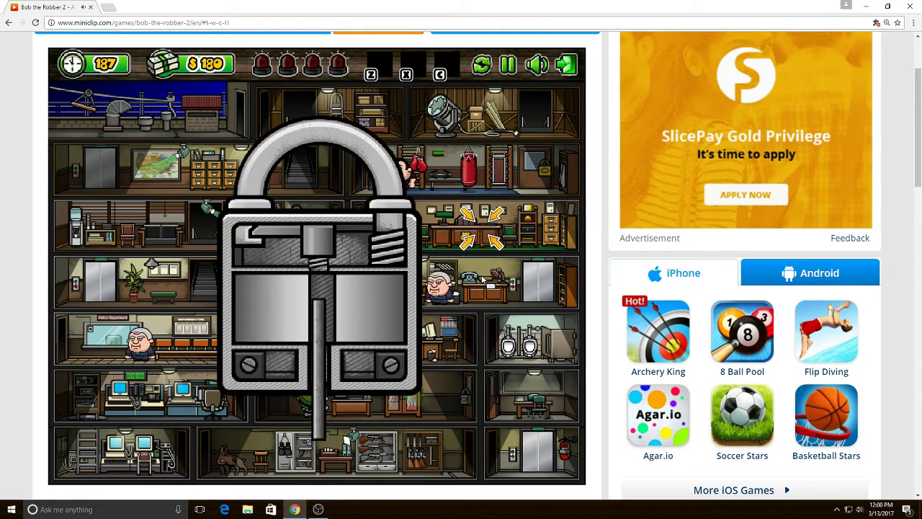
key("Up")
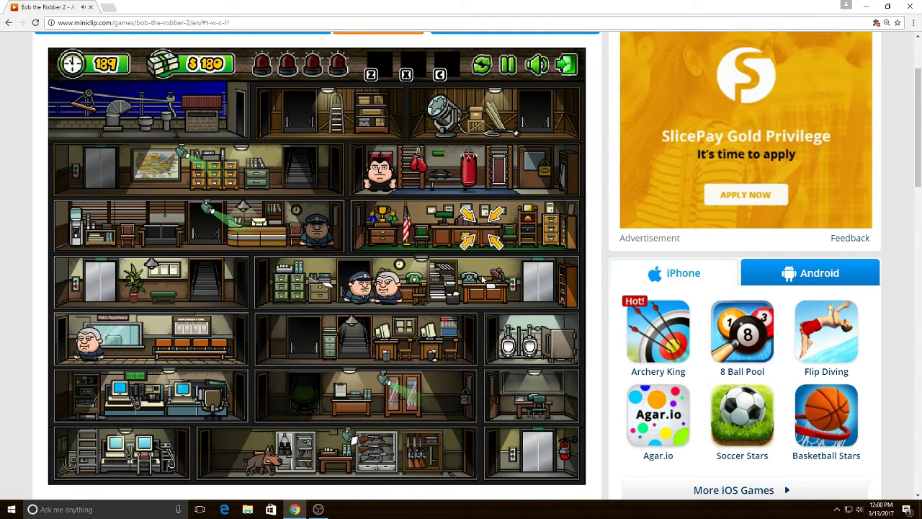
key("Right")
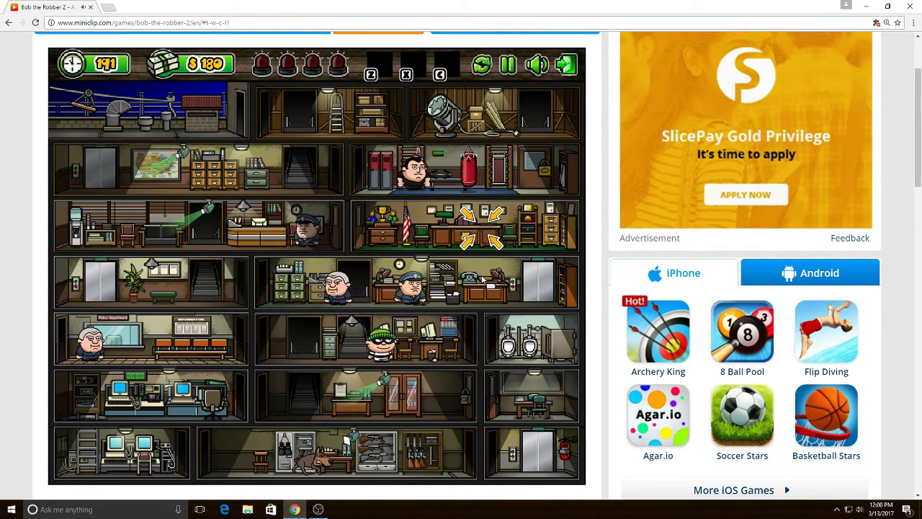
key("Right")
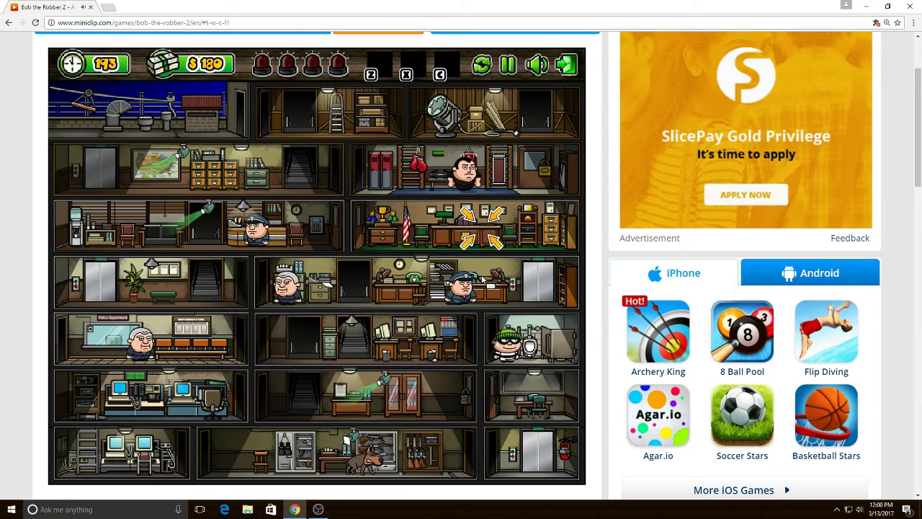
key("Left")
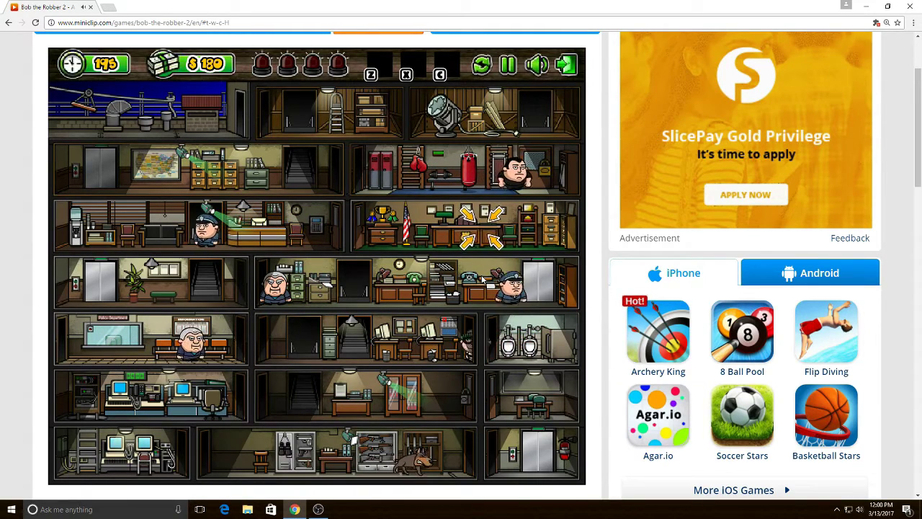
key("Left")
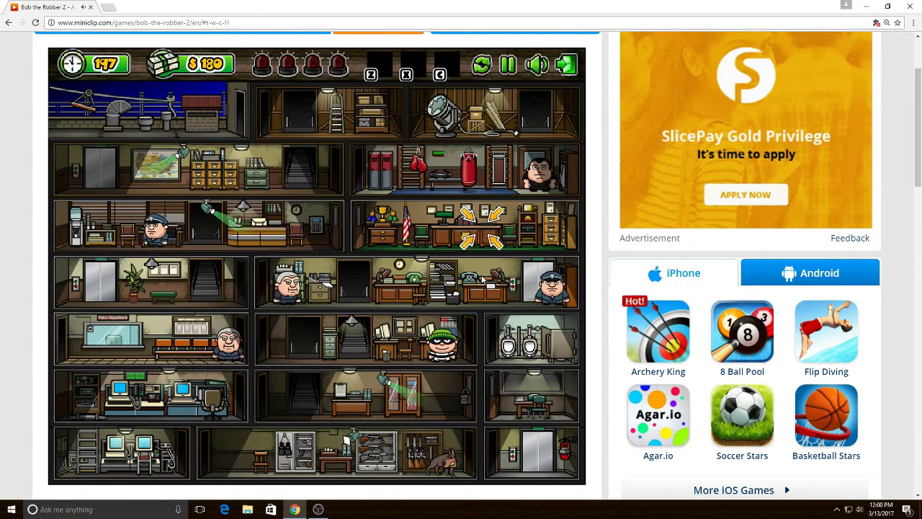
key("Left")
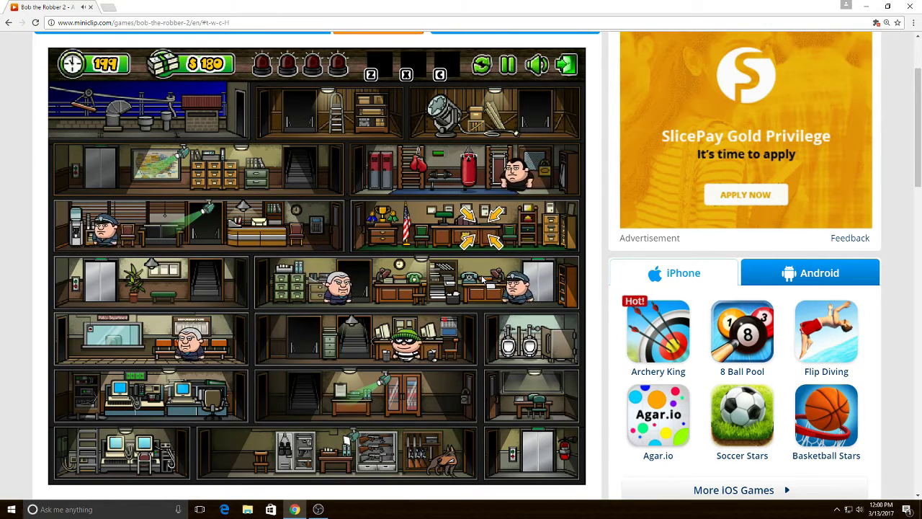
key("Left")
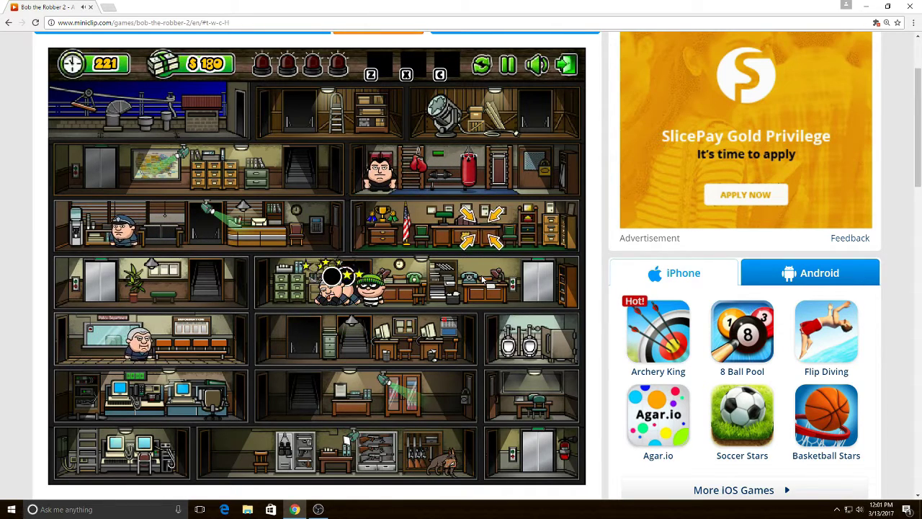
- Hide Bob by the stairs, then climb up toward the flashlight guard
key("Right")
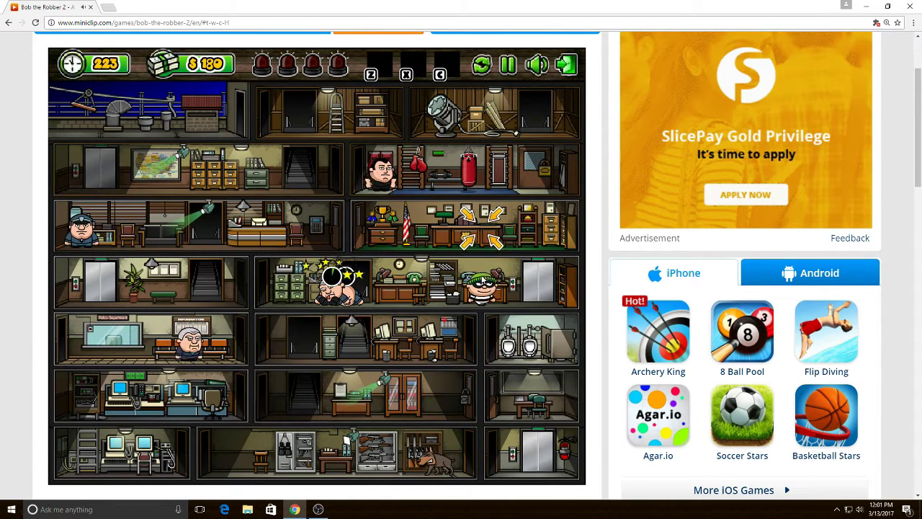
key("Left")
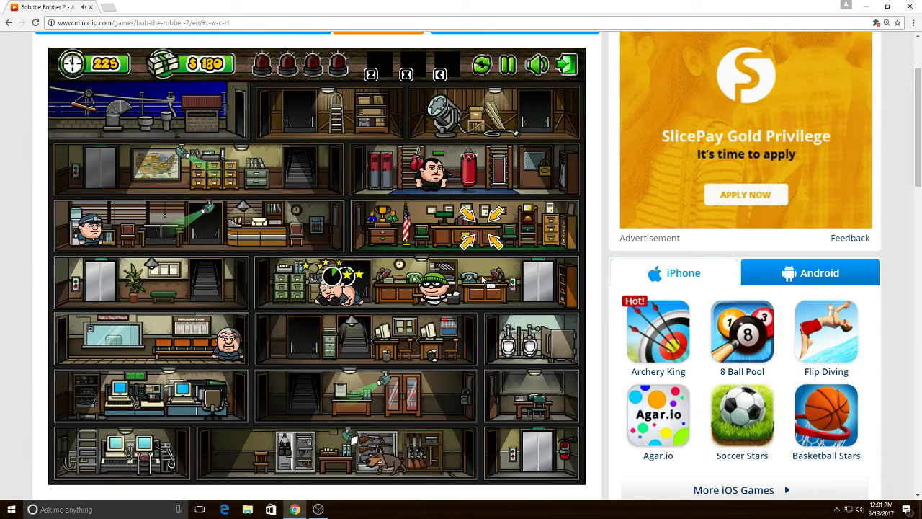
key("Left")
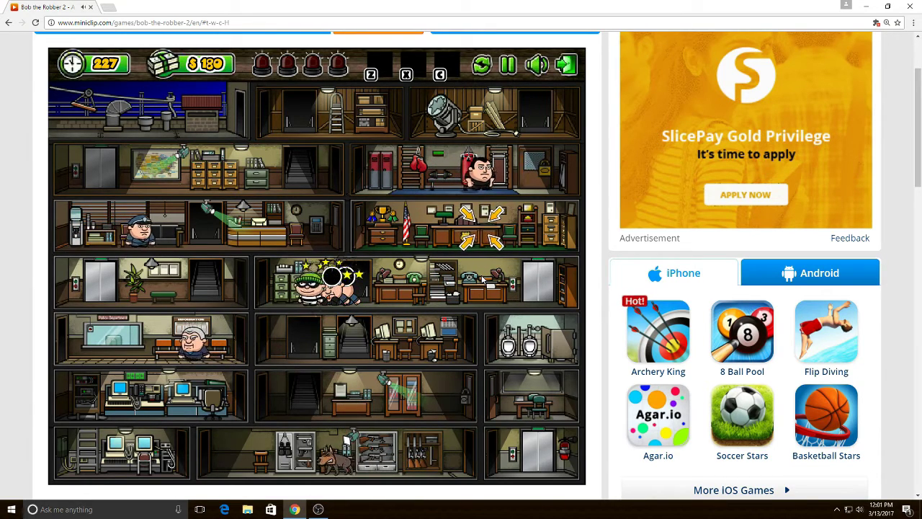
key("Left")
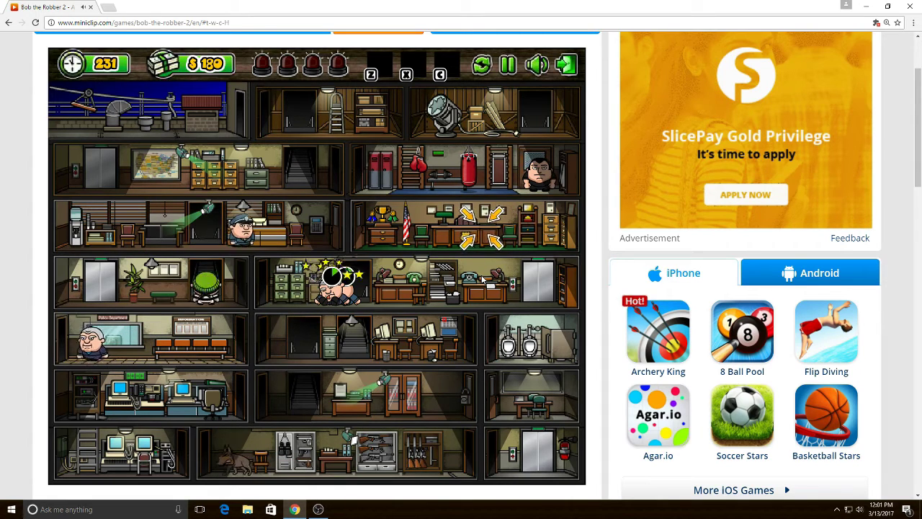
key("Up")
key("Left")
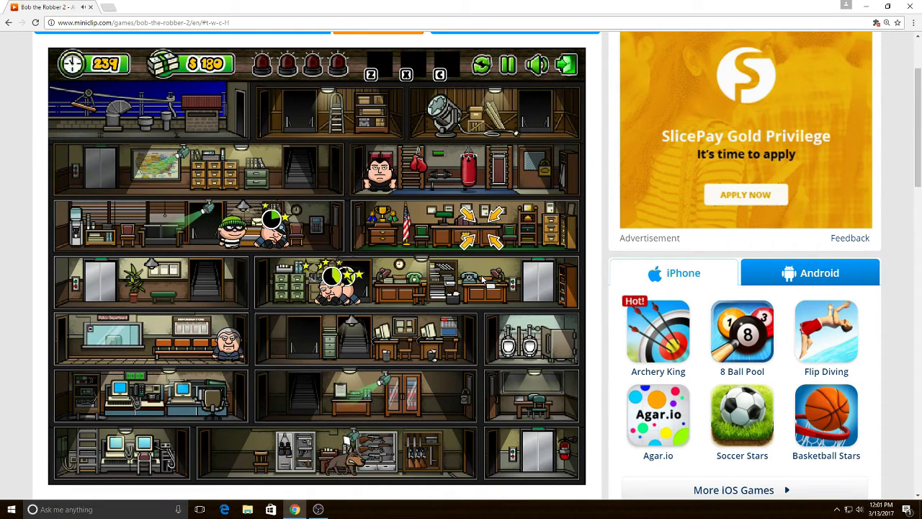
- Crack the safe for $190 loot and take disguised Bob through the exit arrows downstairs
key("Right")
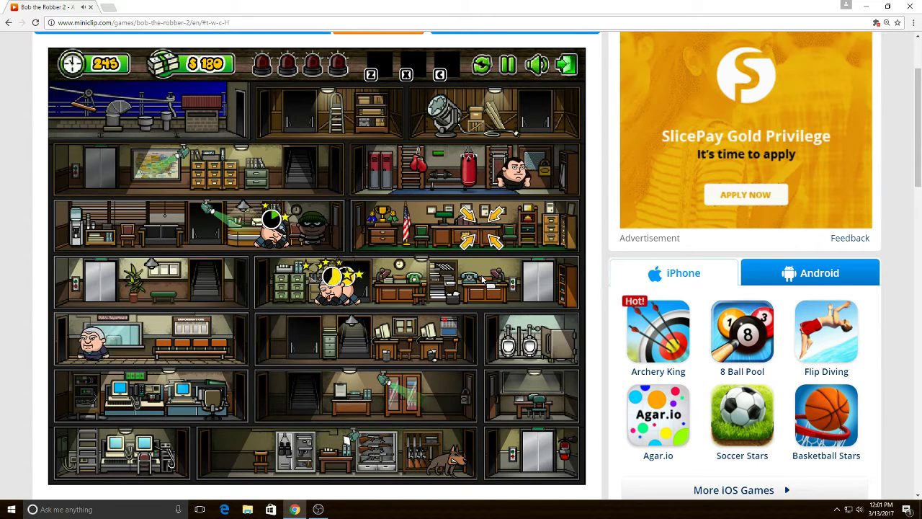
key("Up")
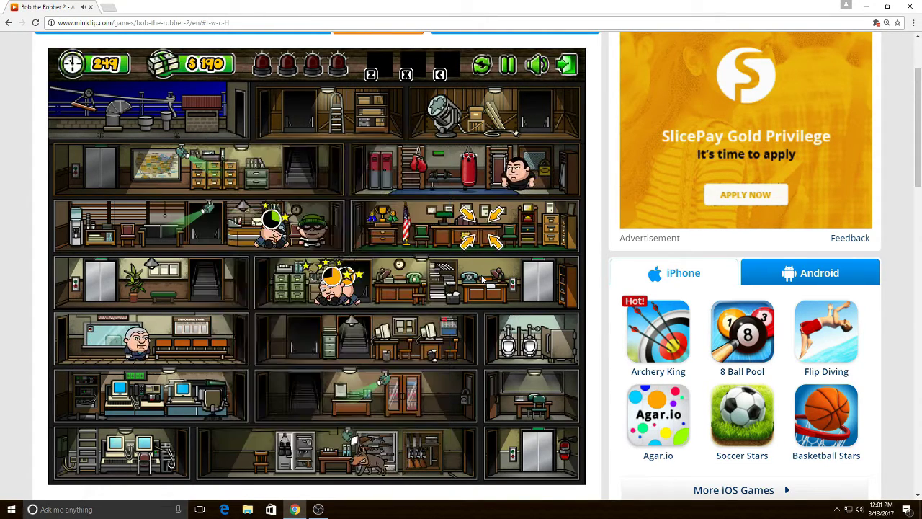
key("Right")
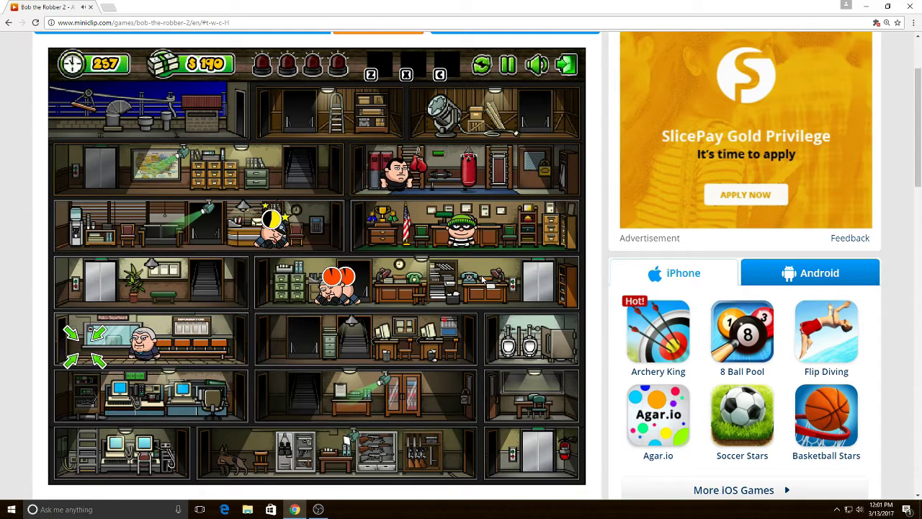
key("Left")
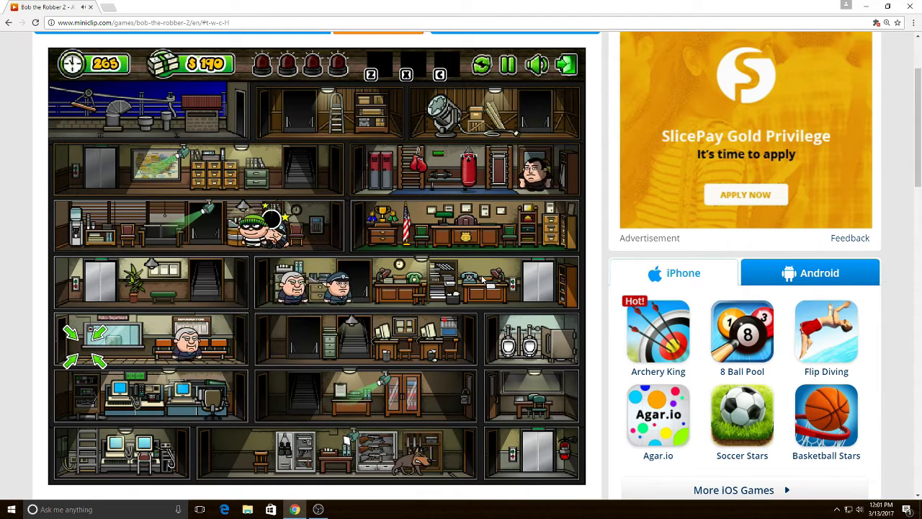
key("Down")
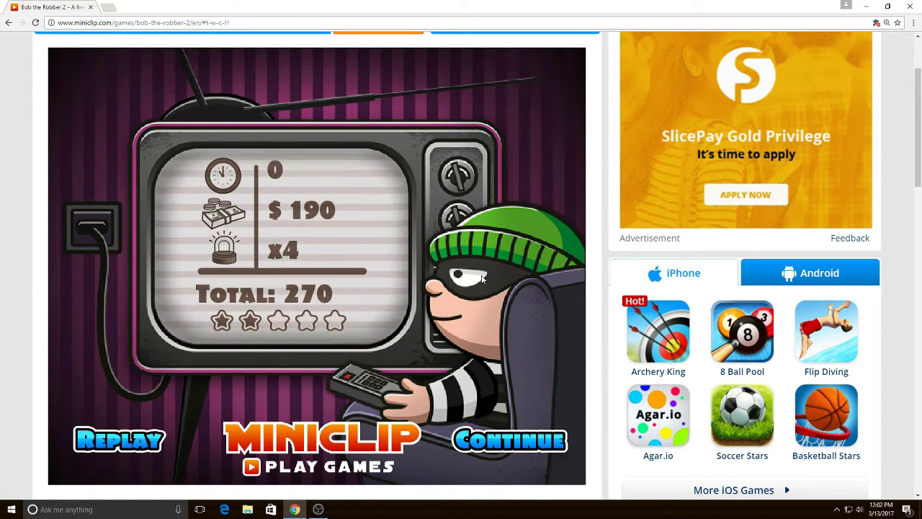
- Buy two cameras and equip them in slots Z and X
left_click(507, 439)
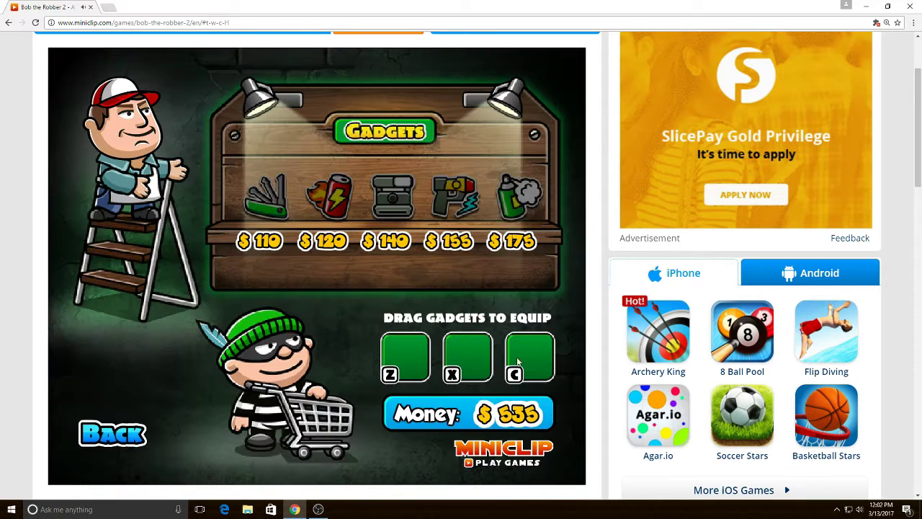
left_click(405, 209)
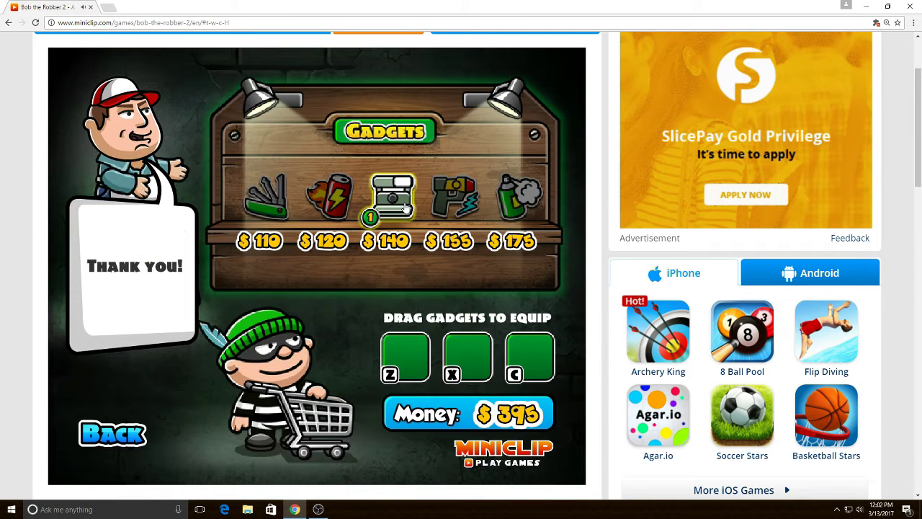
left_click_drag(406, 205, 404, 357)
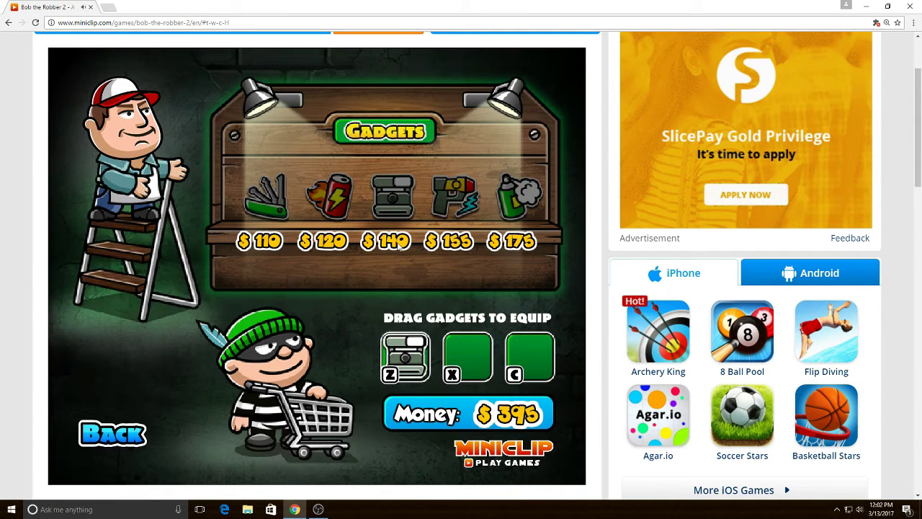
left_click(393, 195)
left_click_drag(392, 198, 461, 367)
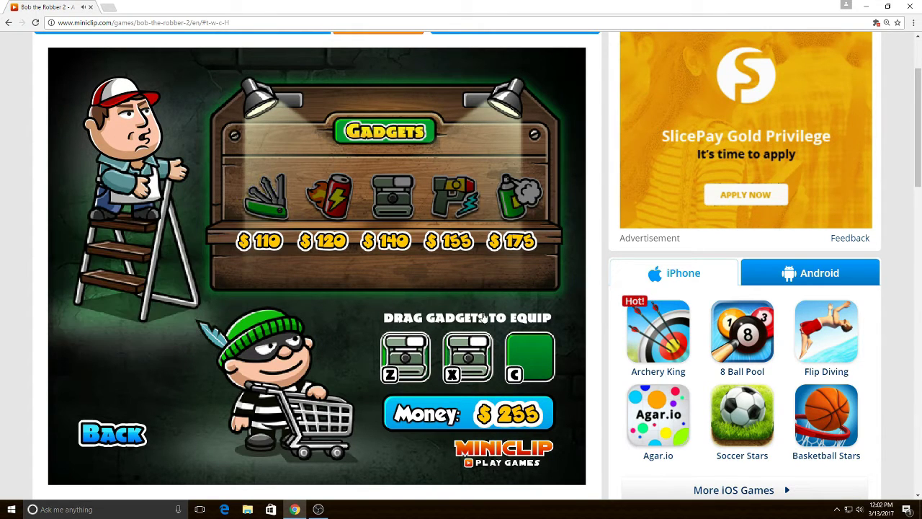
- Equip the $110 multitool in slot C, leaving $145, and start the seventh level
left_click(266, 194)
left_click_drag(267, 194, 529, 356)
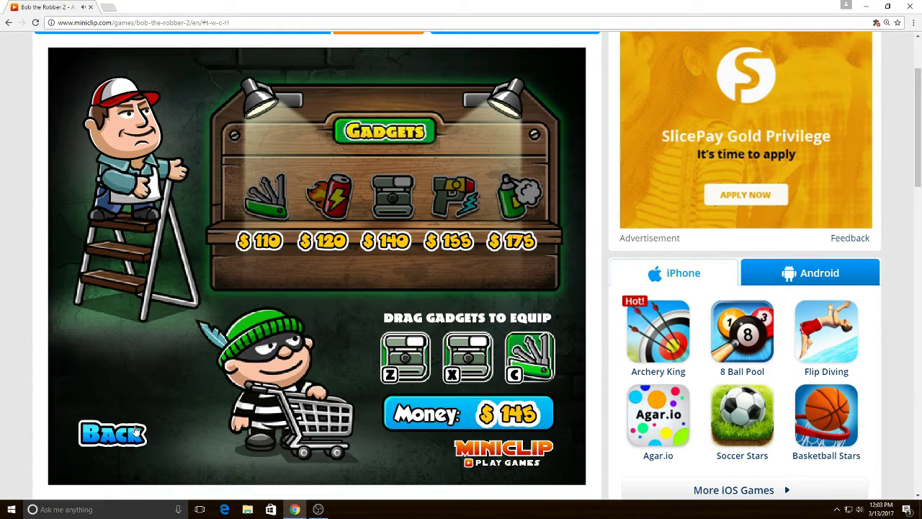
left_click(114, 432)
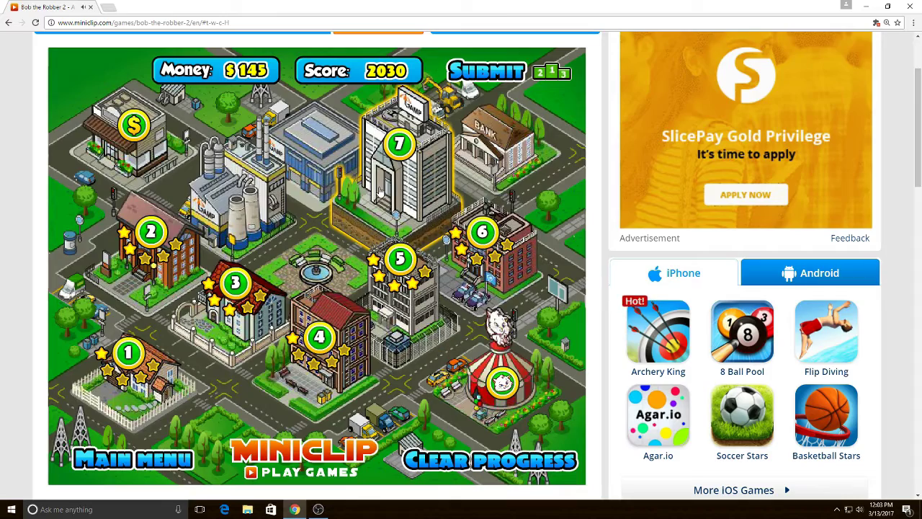
left_click(133, 137)
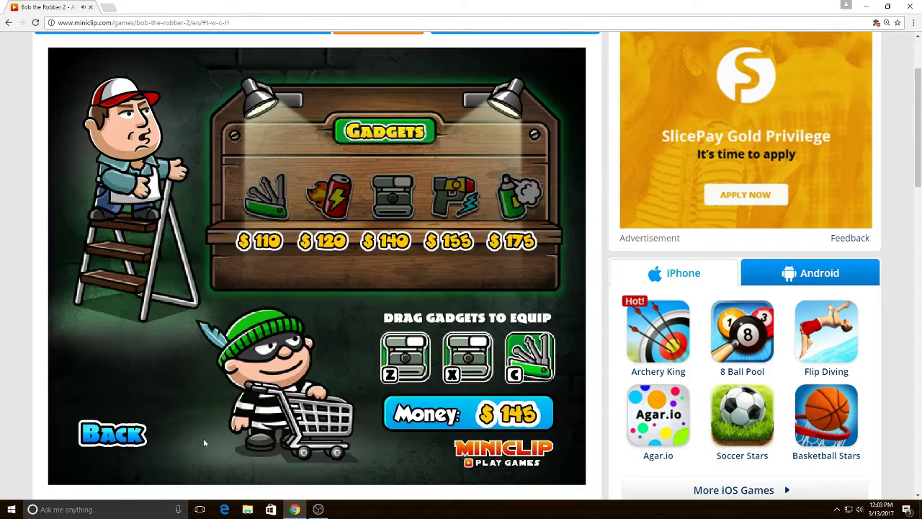
left_click(113, 432)
left_click(404, 200)
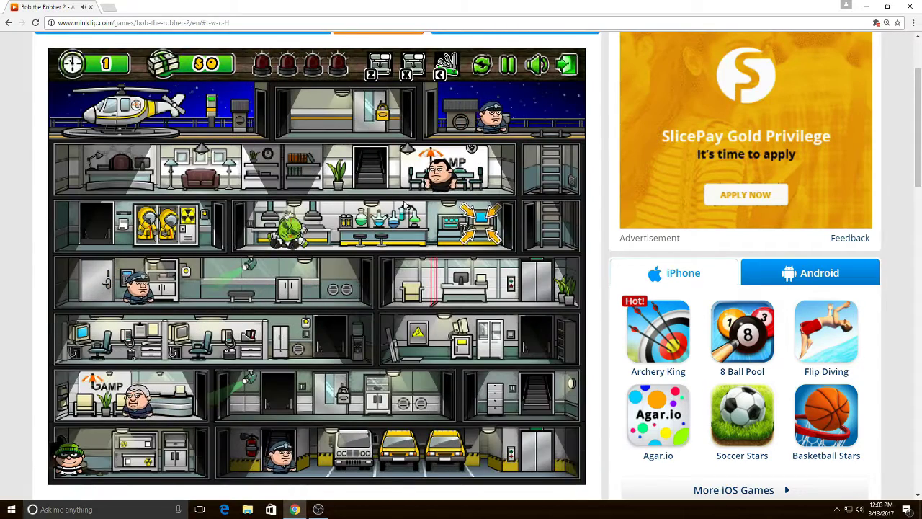
- Walk Bob through the garage, knocking out the guard near the vans, and ride the elevator
key("Right")
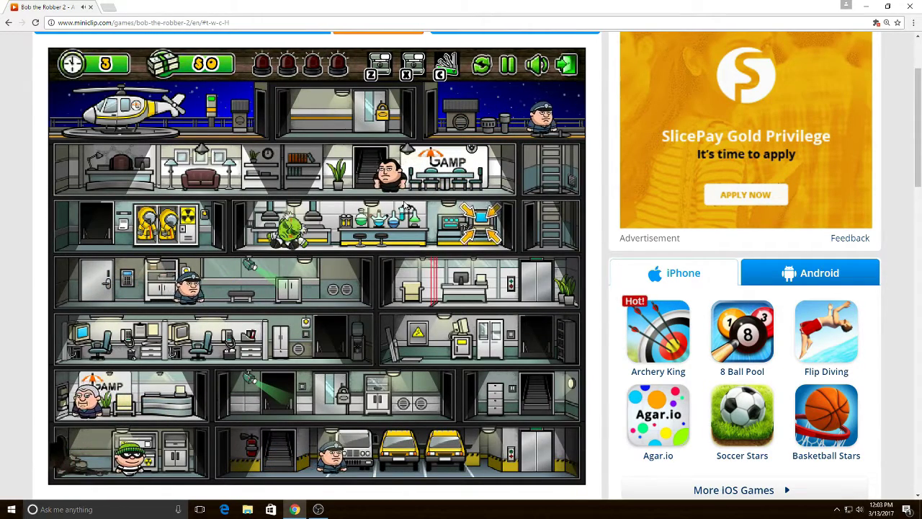
key("Right")
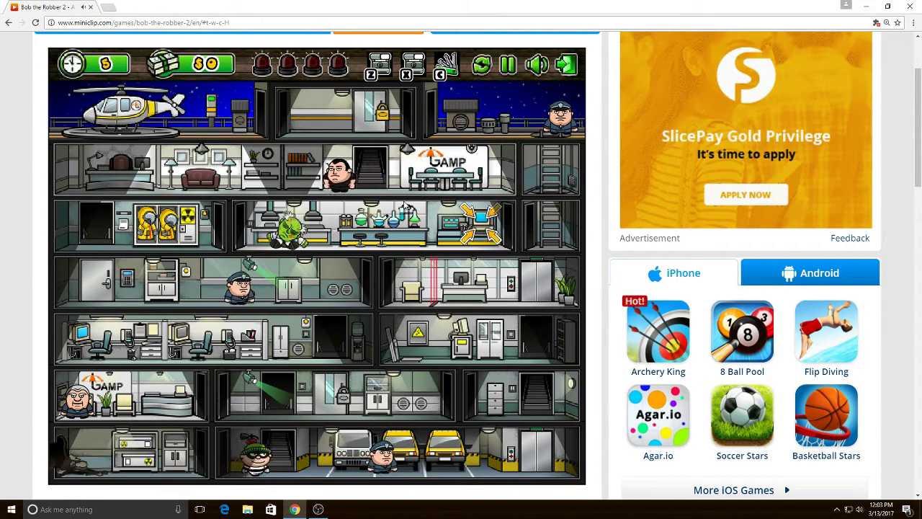
key("Right")
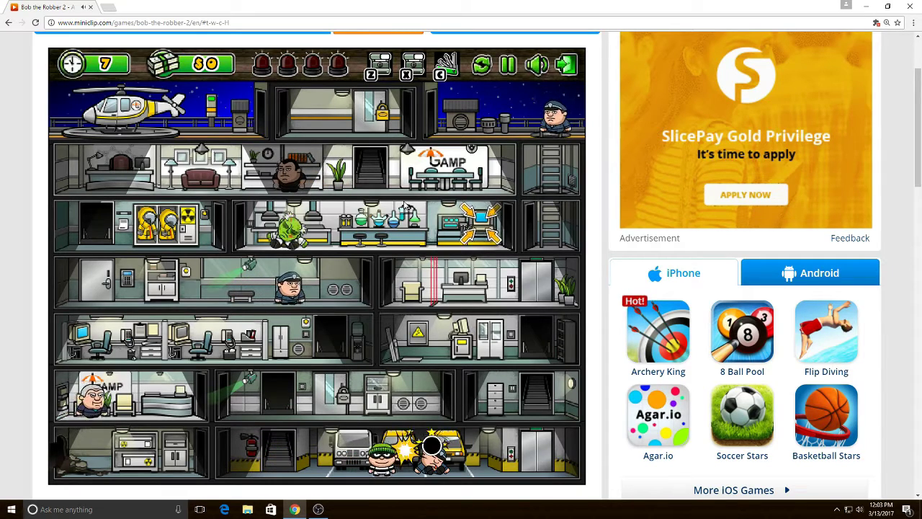
key("Right")
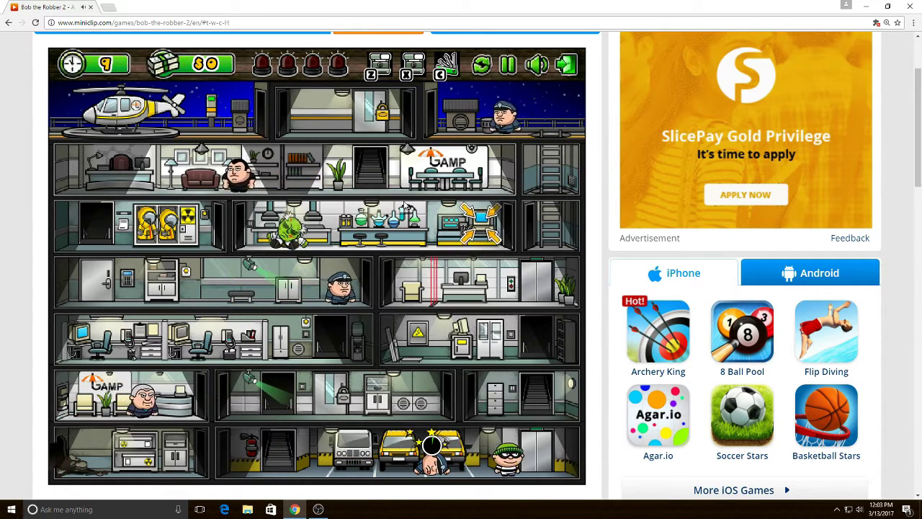
key("Up")
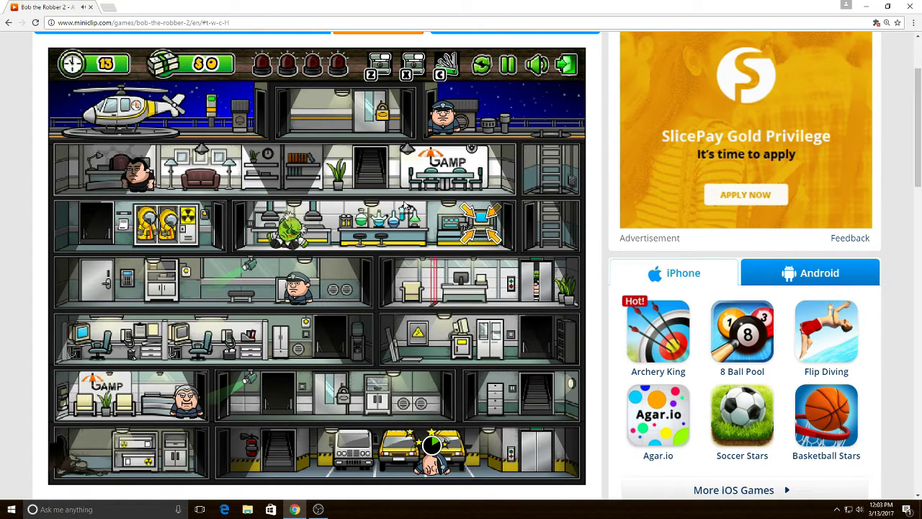
key("Down")
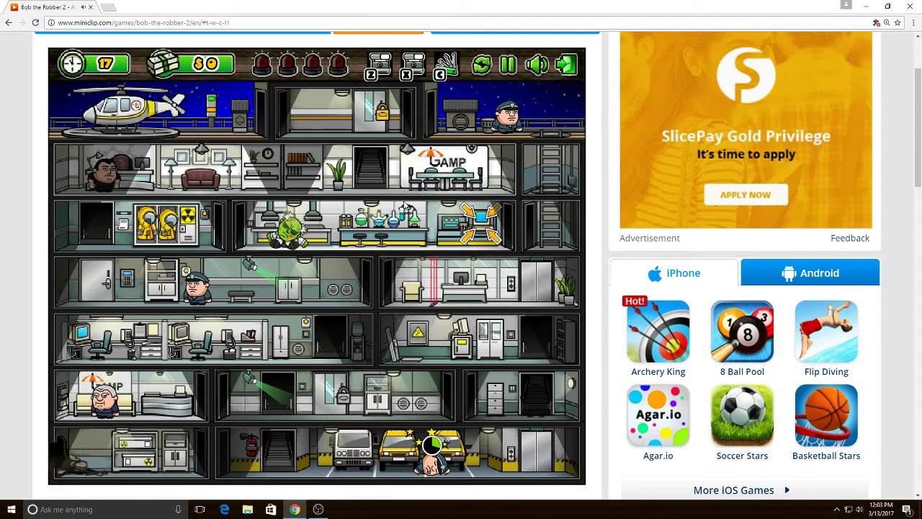
- Sneak past the taxi, climb to the floor above, and grab the $50 cash
key("Left")
key("Left")
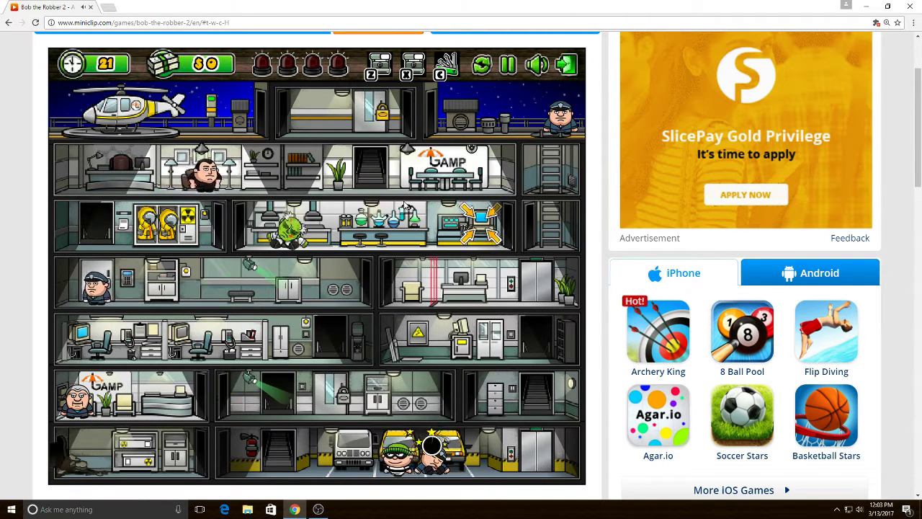
key("Left")
key("Left")
key("Left")
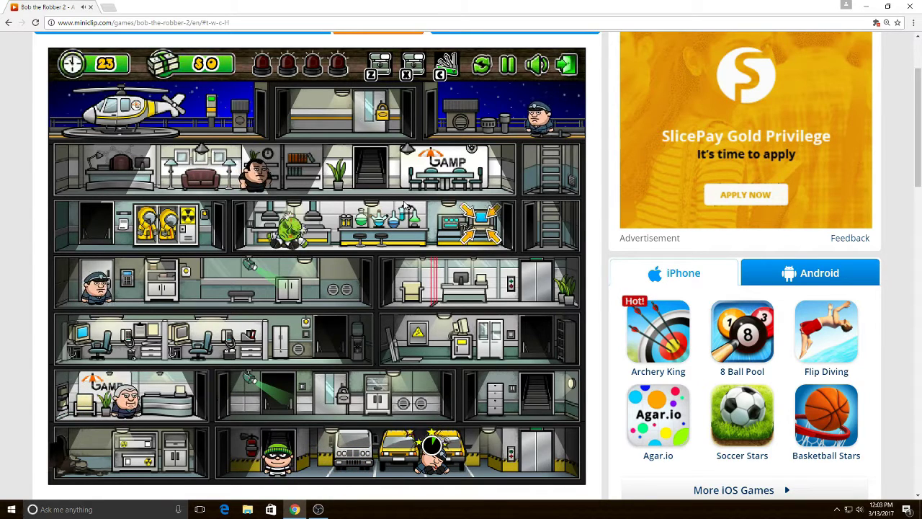
key("Up")
key("Left")
key("Left")
key("Left")
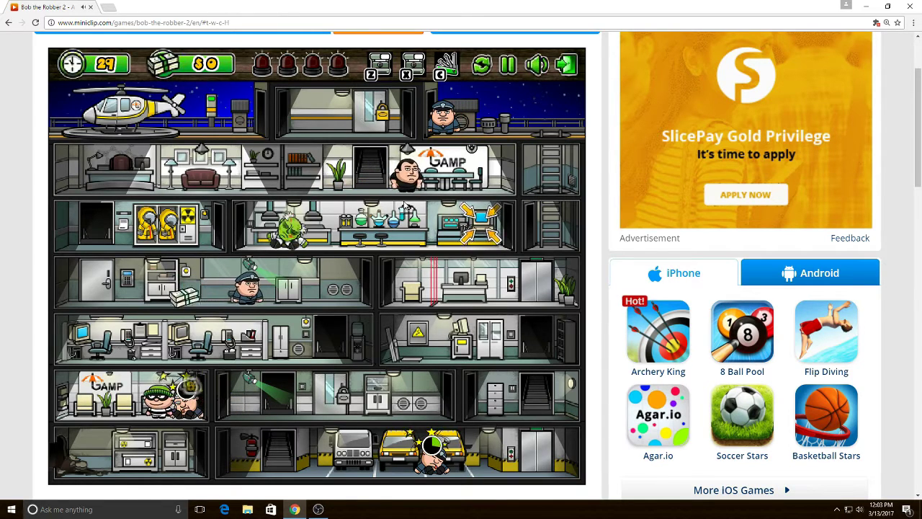
key("Left")
key("Left")
key("Left")
key("Left")
key("Right")
key("Right")
key("Right")
key("Right")
key("Right")
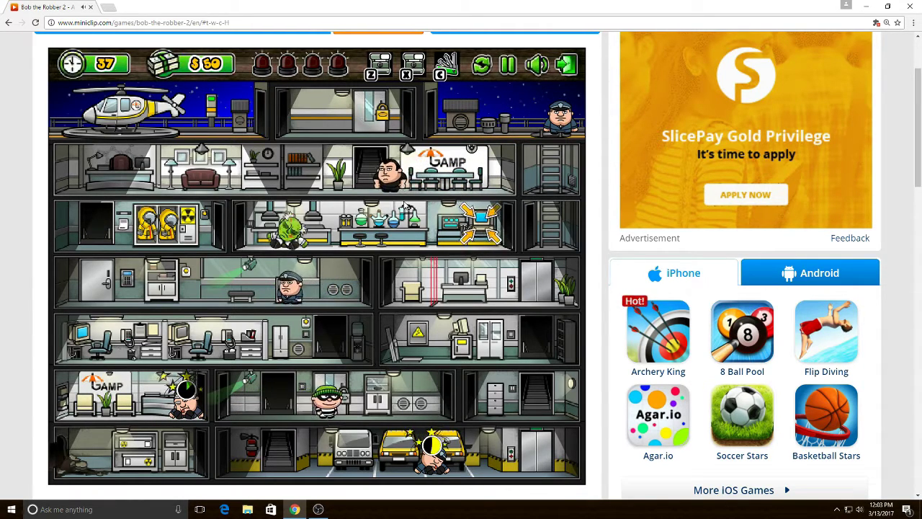
- Climb to the next floor and cut the green fuse-box wire to disable the alarm
key("Right")
key("Right")
key("Right")
key("Right")
key("Right")
key("Right")
key("Right")
key("Right")
key("Right")
key("Right")
key("Right")
key("Right")
key("Right")
key("Right")
key("Up")
key("Left")
key("Left")
key("Left")
key("Left")
key("Left")
key("Left")
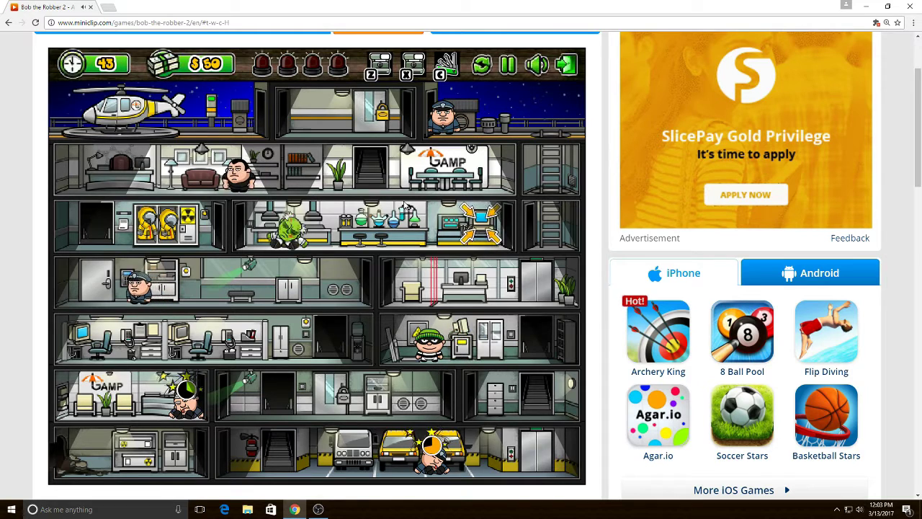
key("Up")
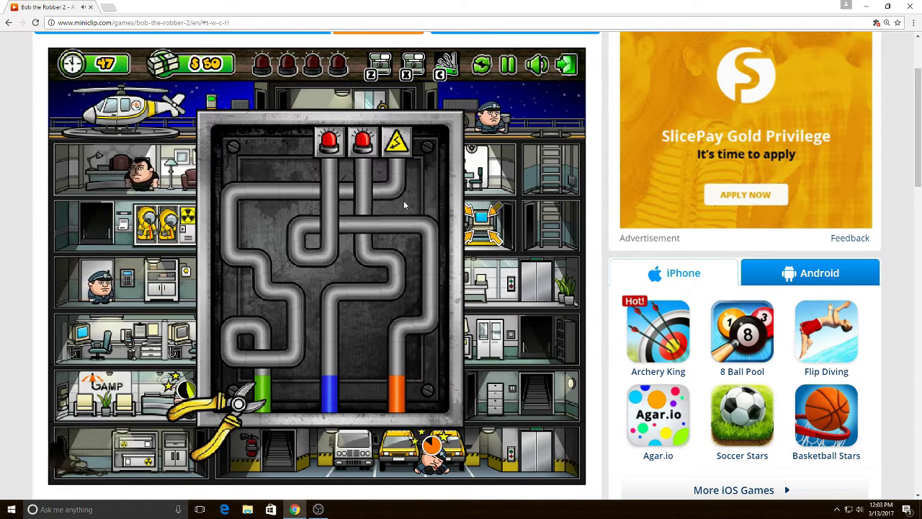
key("Right")
key("Right")
key("Left")
key("Left")
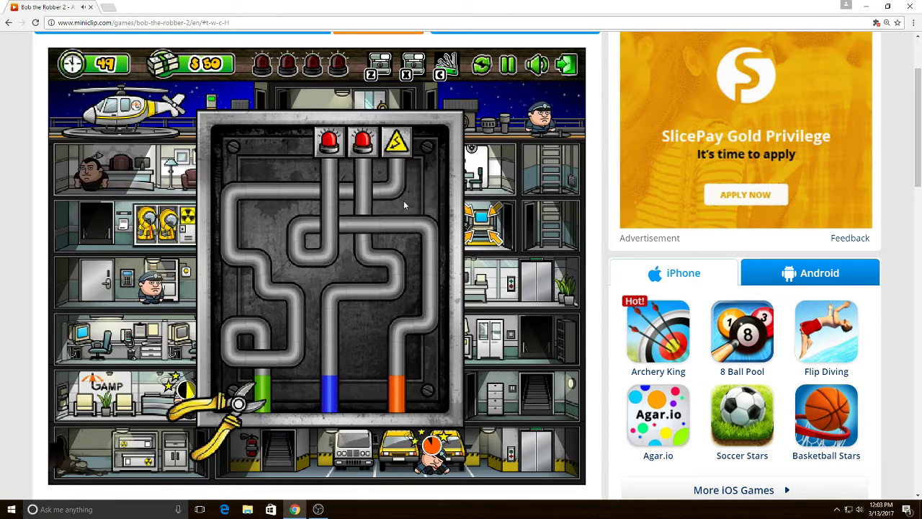
key("space")
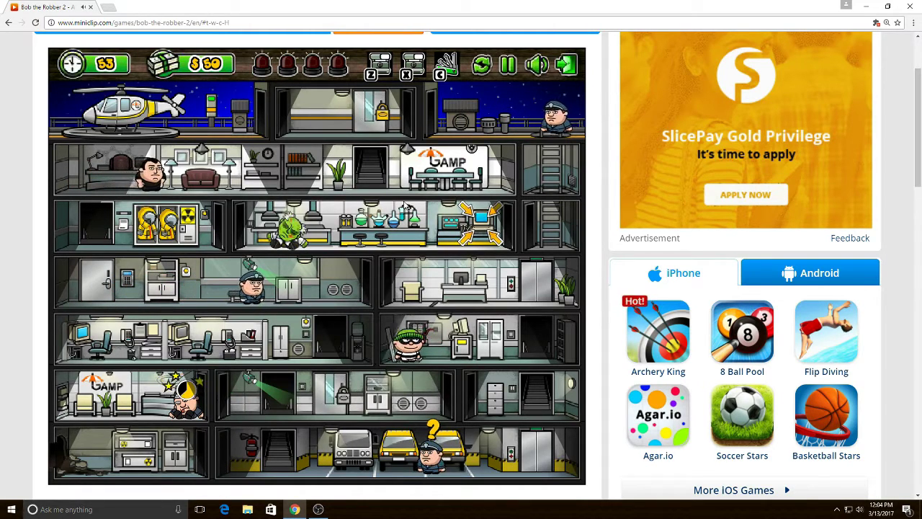
- Take the elevator down a floor and walk Bob to the locked door
key("Right")
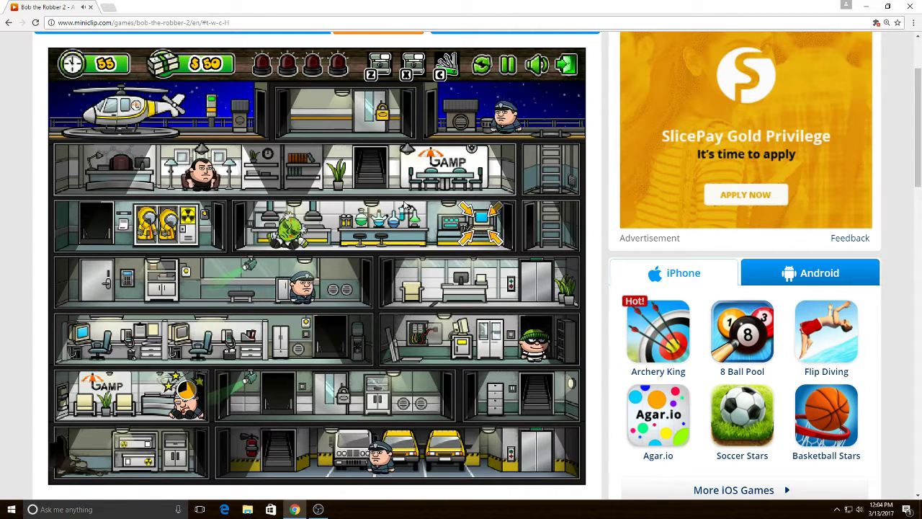
key("Down")
key("Left")
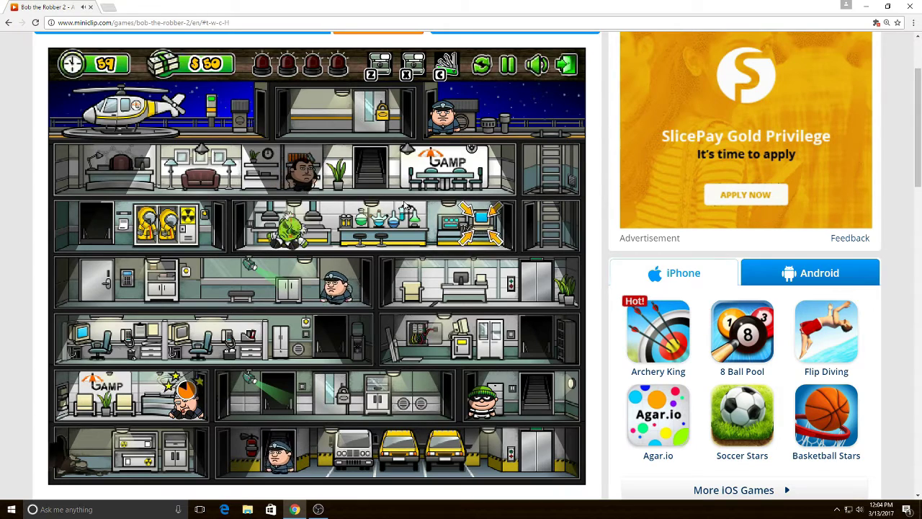
key("Left")
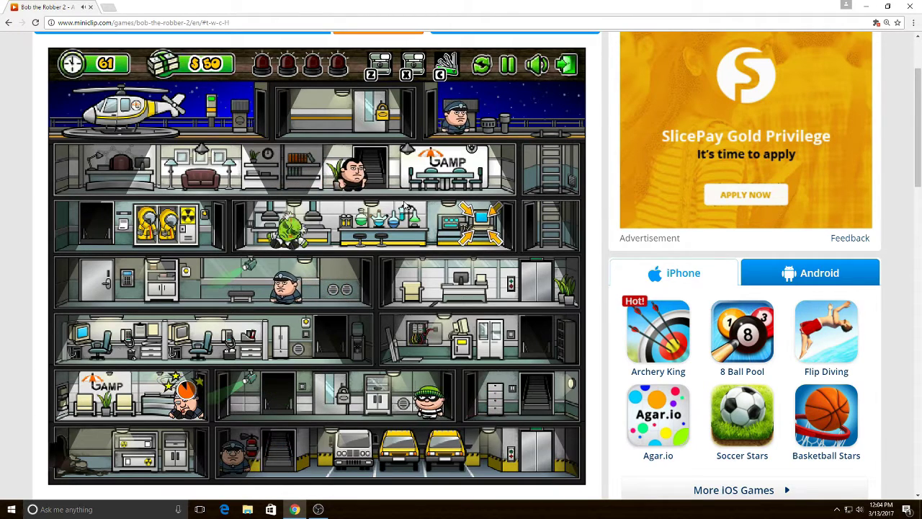
key("Left")
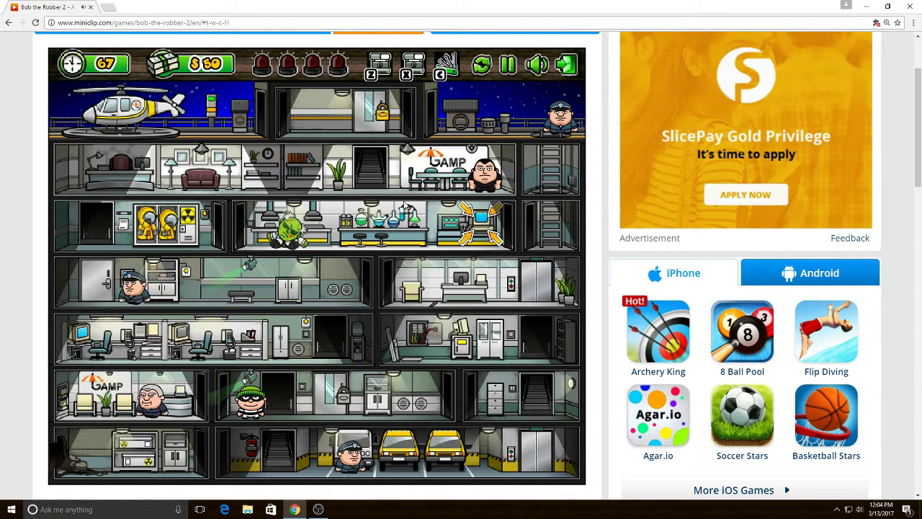
key("Left")
key("Right")
- Pick the door lock, hide from the guard, and collect cash up to $160
key("Up")
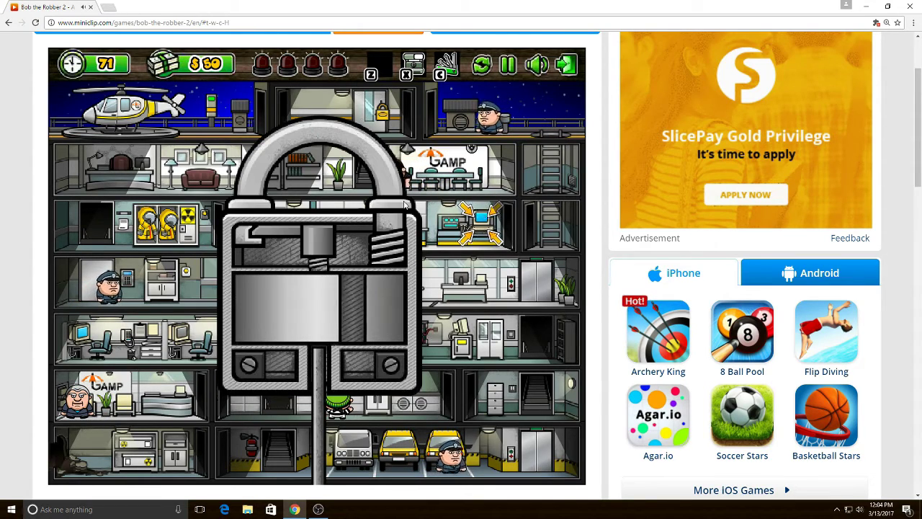
key("Up")
key("Down")
key("Left")
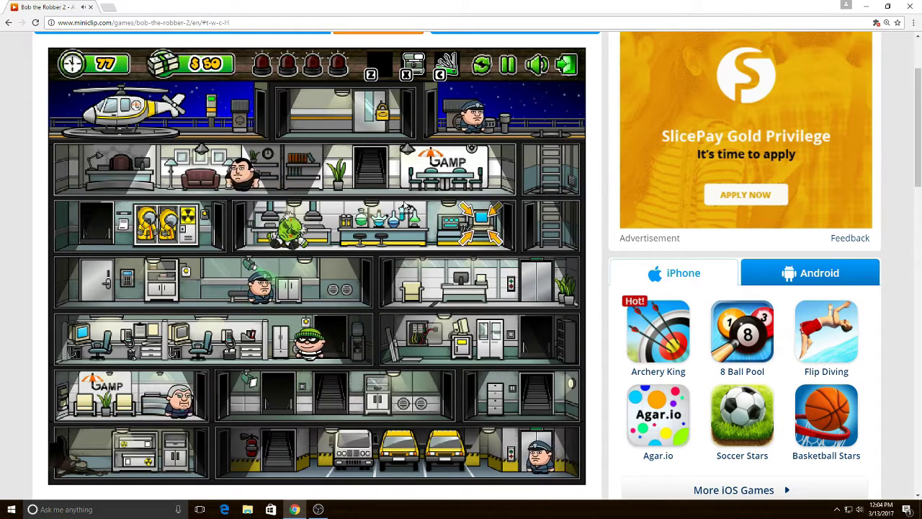
key("Left")
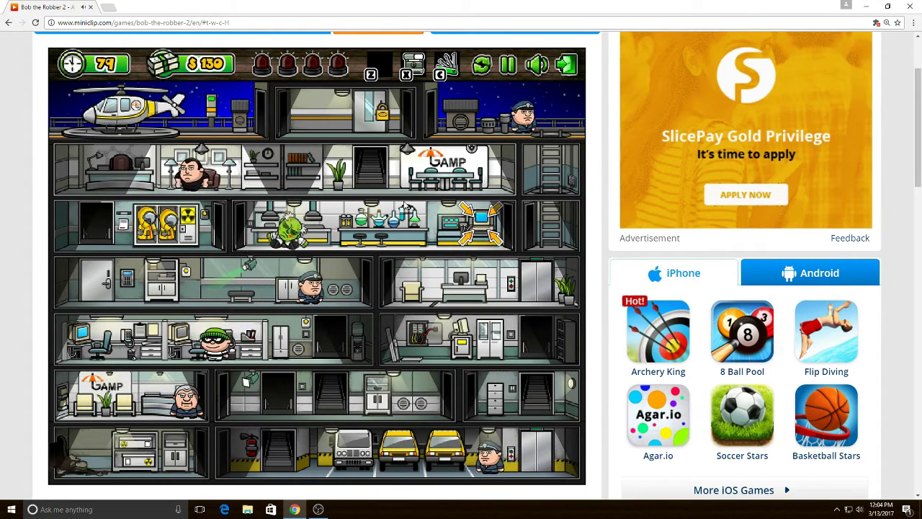
key("Left")
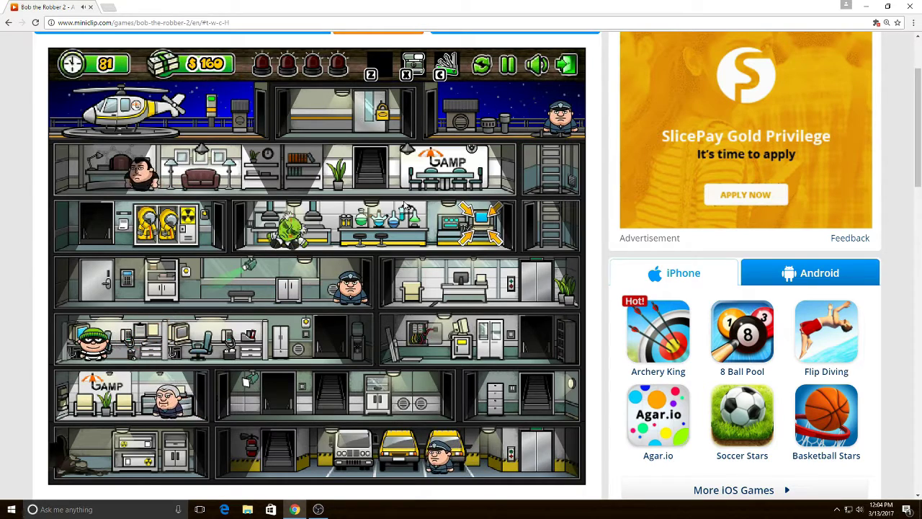
- Read door key 0840 from PASS.TXT on the office computer
key("Up")
key("Down")
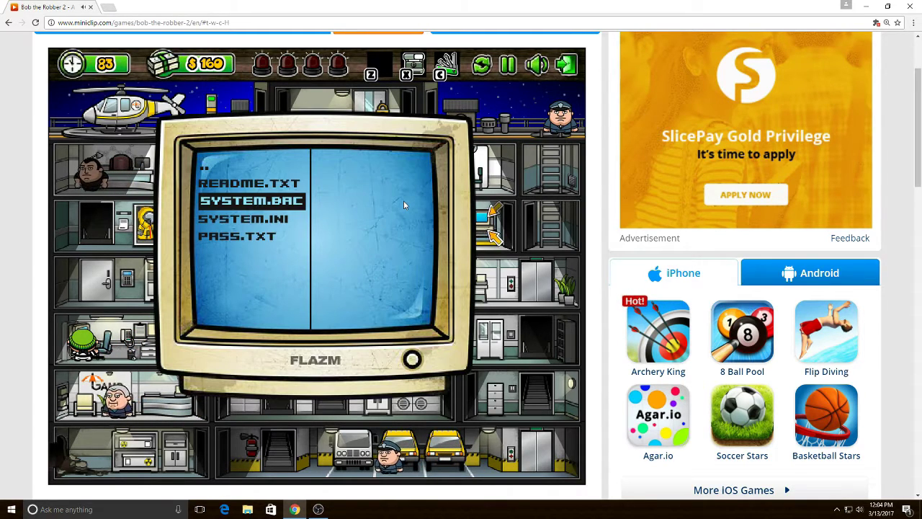
key("Down")
key("Down")
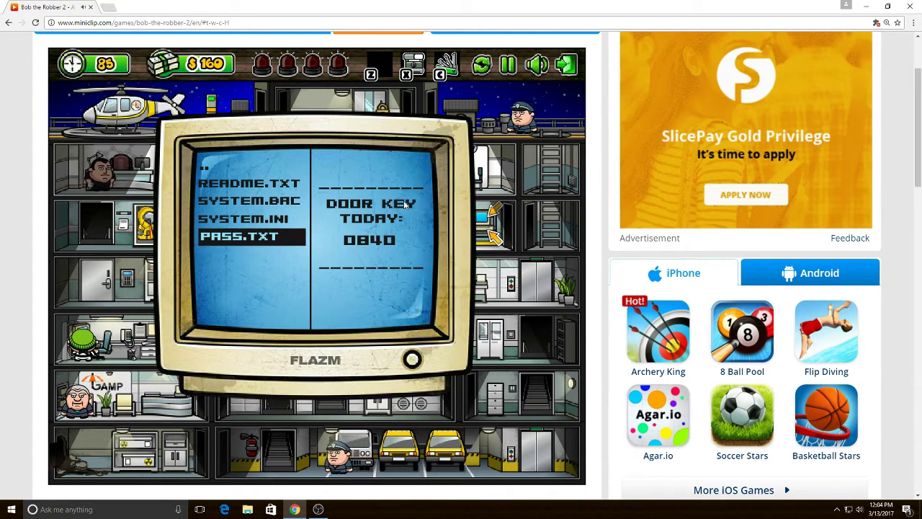
key("Escape")
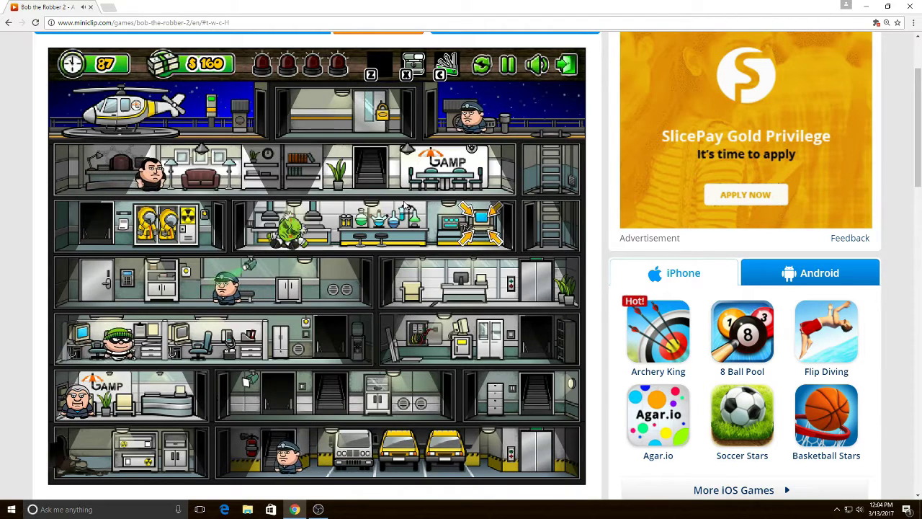
key("Right")
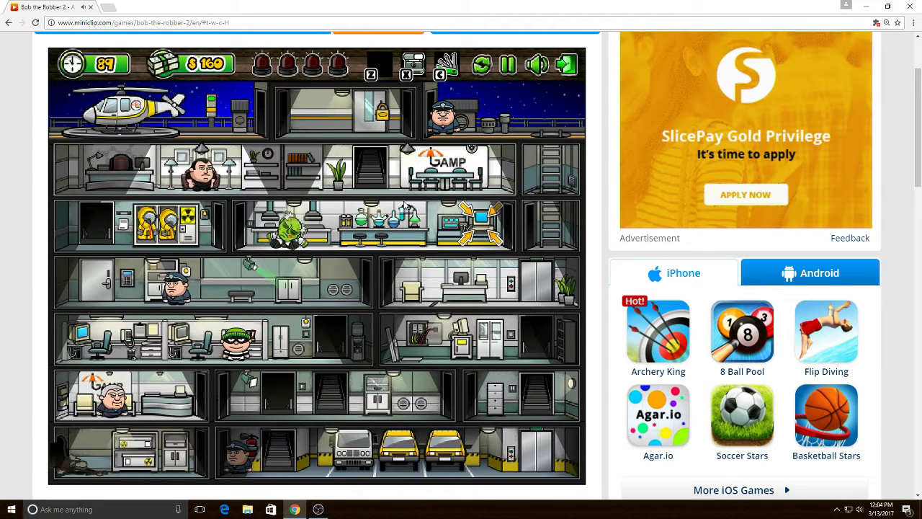
key("Right")
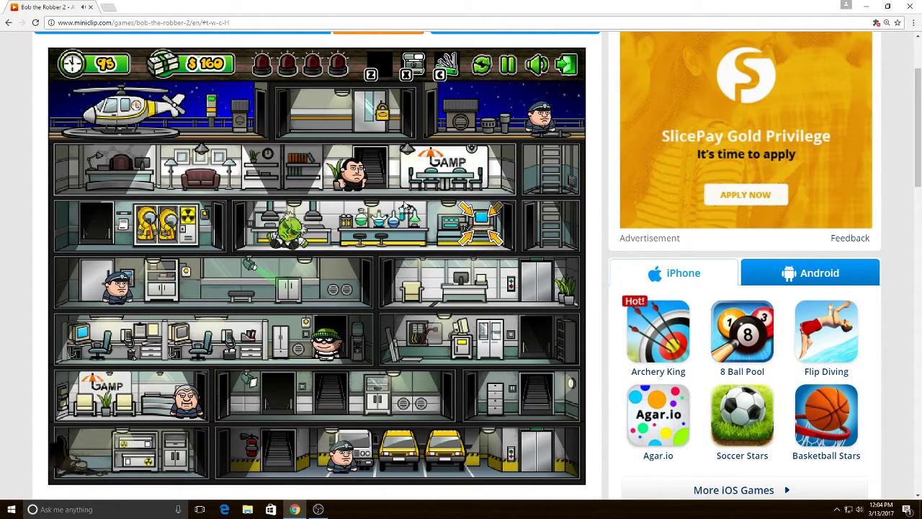
- Recheck the 0840 door key on the office computer
key("Left")
key("Left")
key("Up")
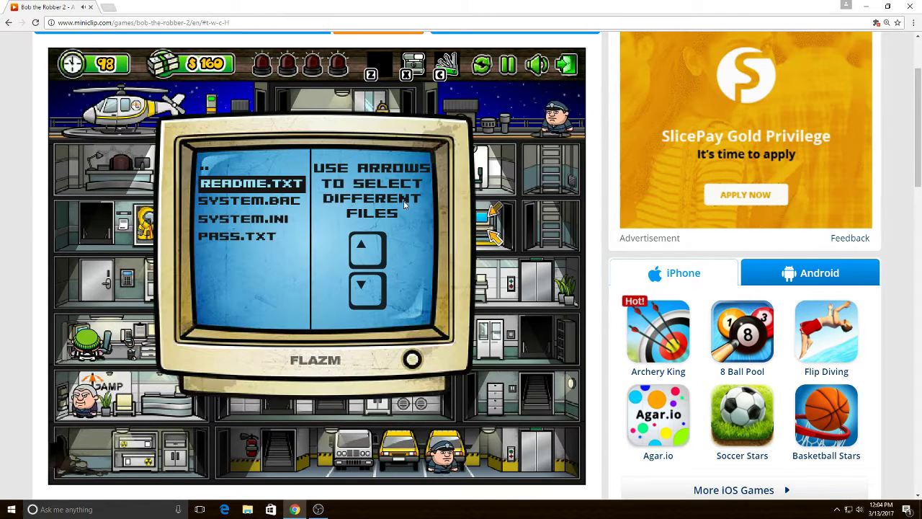
key("Down")
key("Down")
key("Down")
key("Escape")
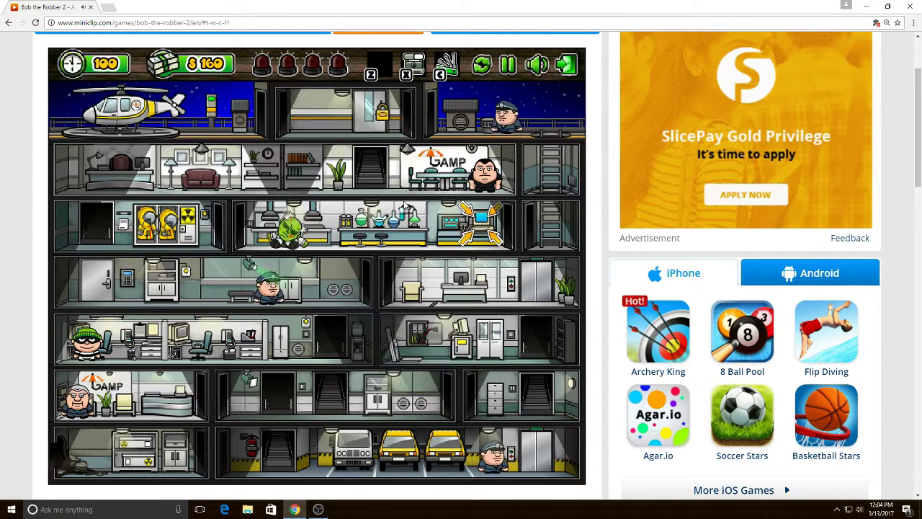
key("Right")
key("Right")
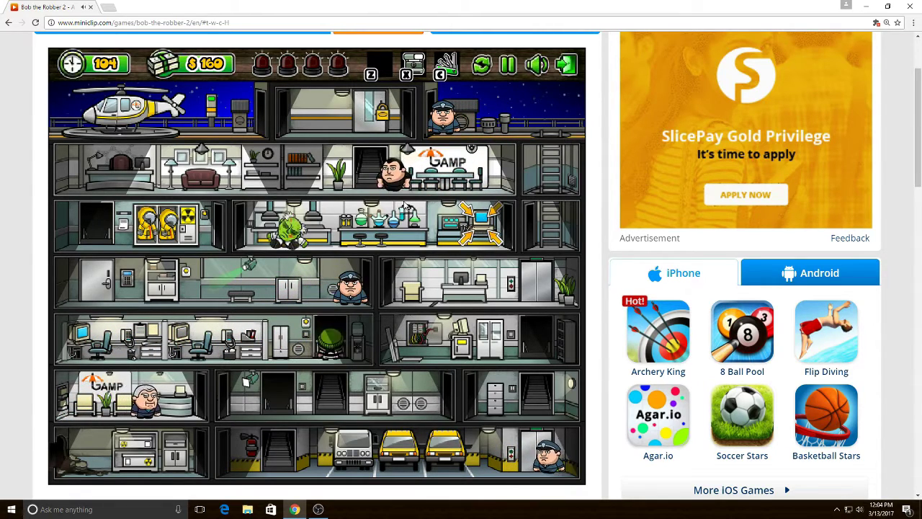
- Sneak Bob along his floor, then down to the bottom floor toward the coded door
key("Left")
key("Left")
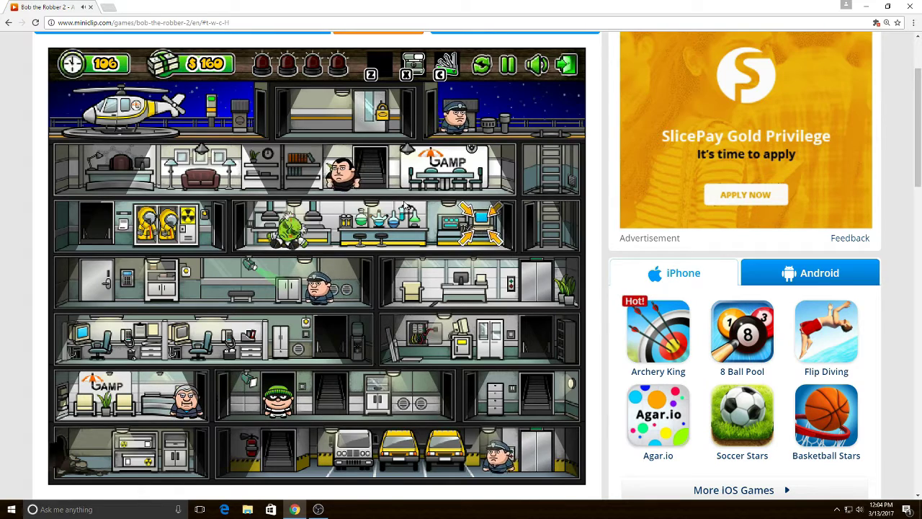
key("Left")
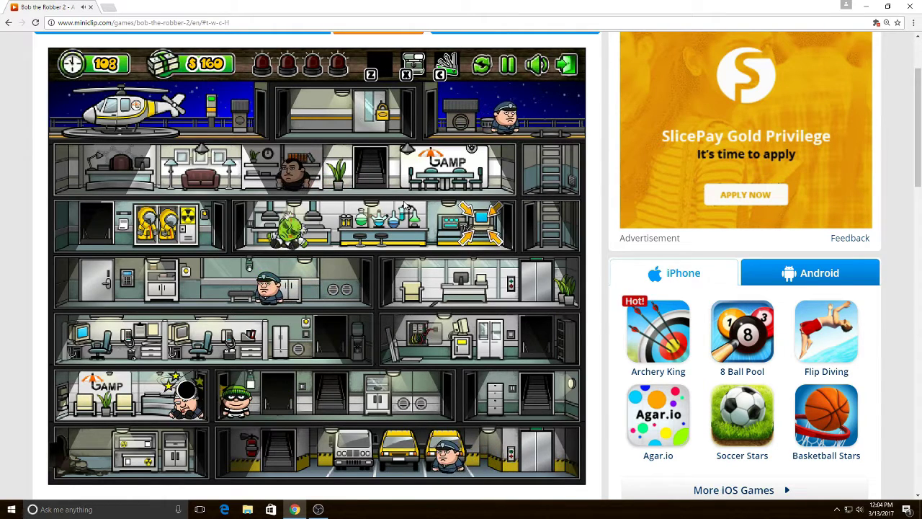
key("Left")
key("Right")
key("Right")
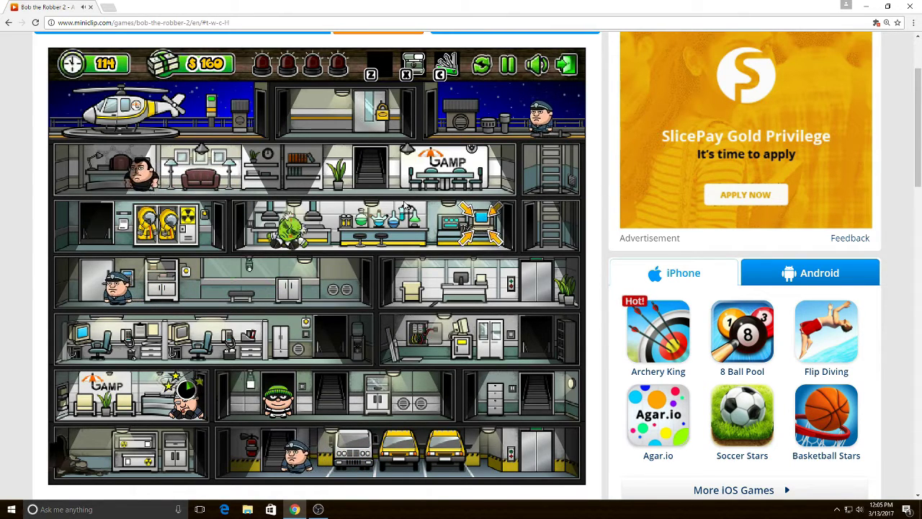
key("Down")
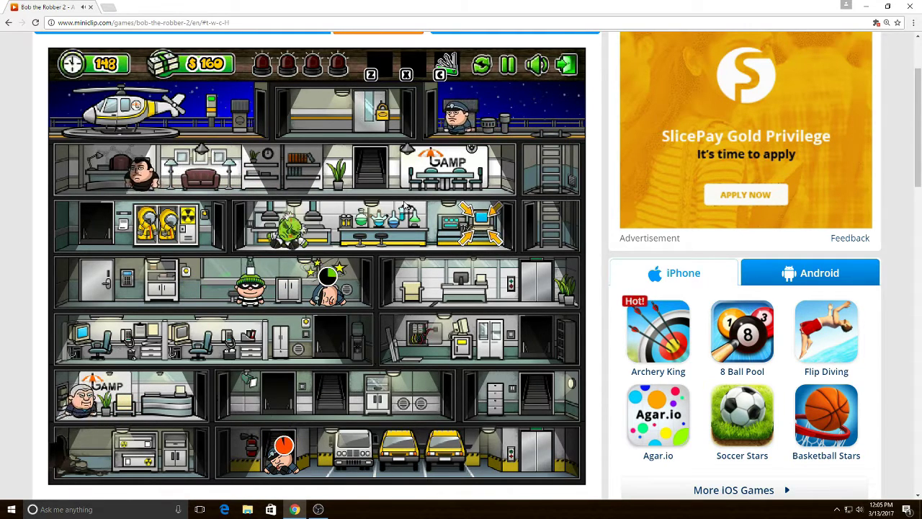
key("Right")
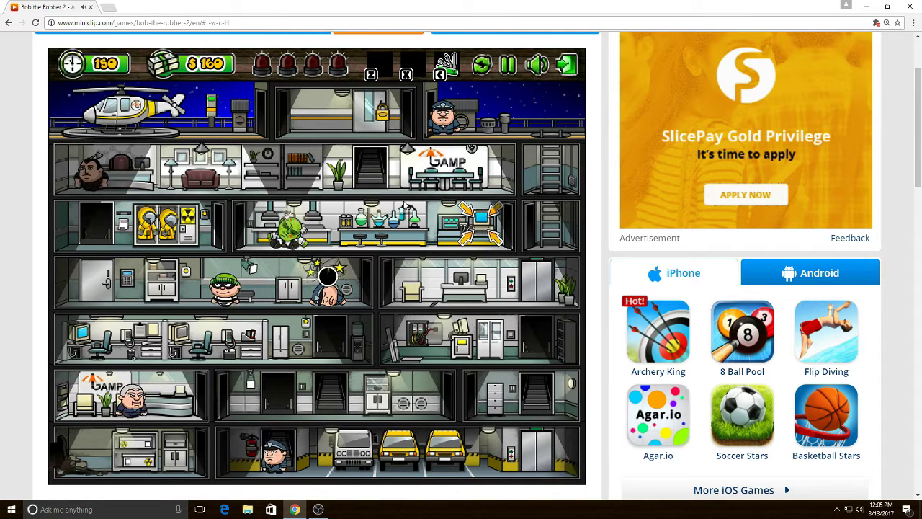
- Unlock the coded door with 0840 and walk Bob right through the lab
key("Up")
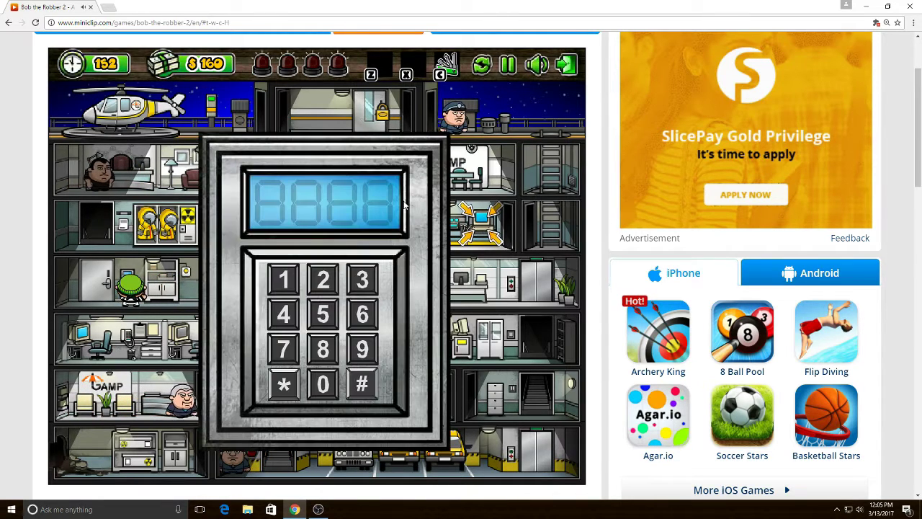
type("40")
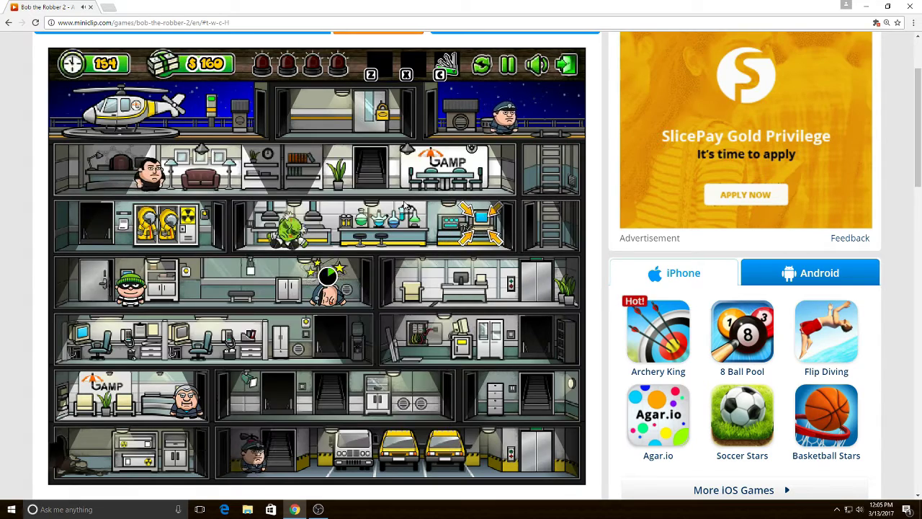
key("Right")
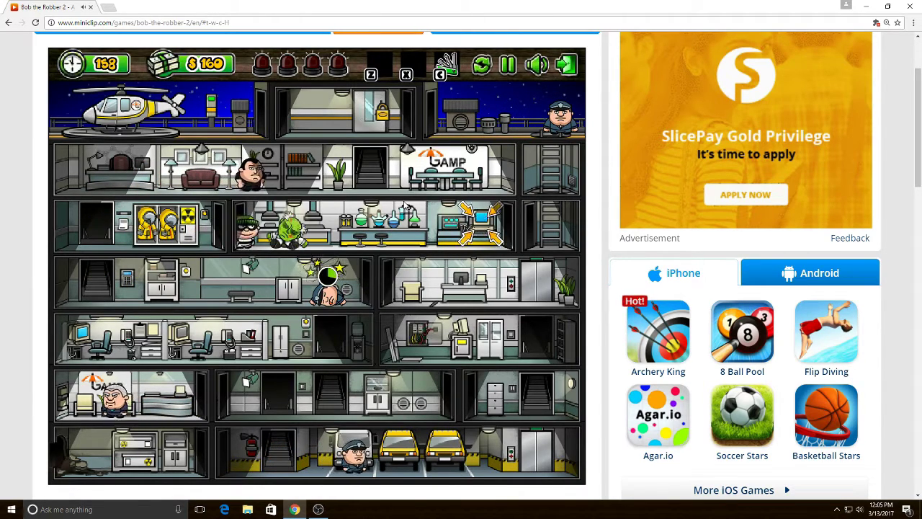
key("Right")
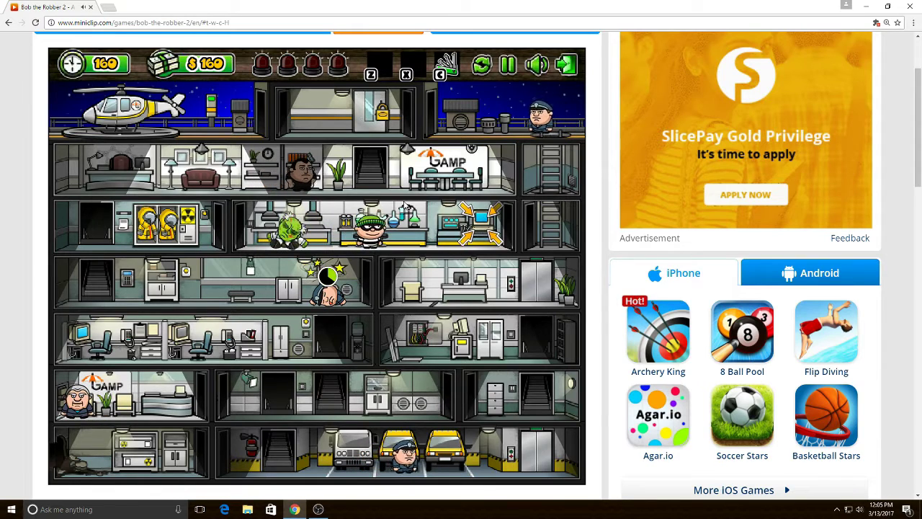
key("Right")
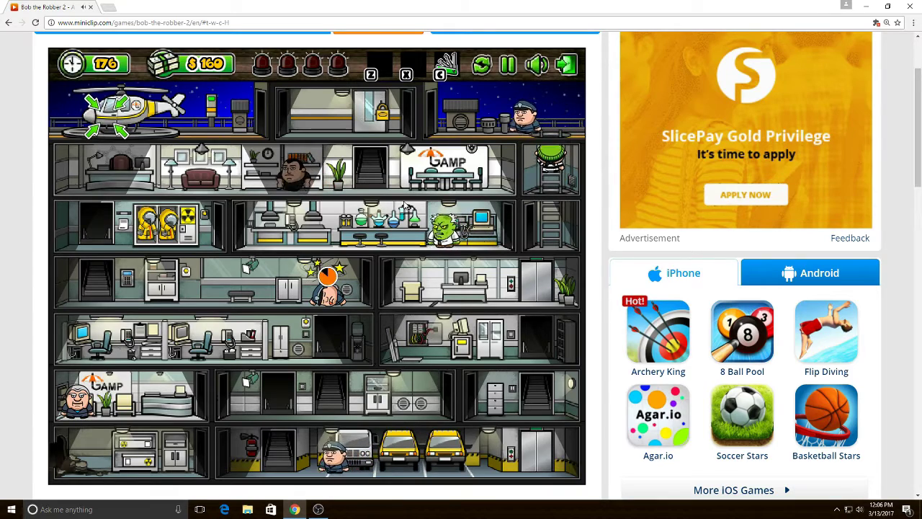
- Knock out the rooftop guard and reach the helicopter for a 240 total
key("Left")
key("space")
key("Left")
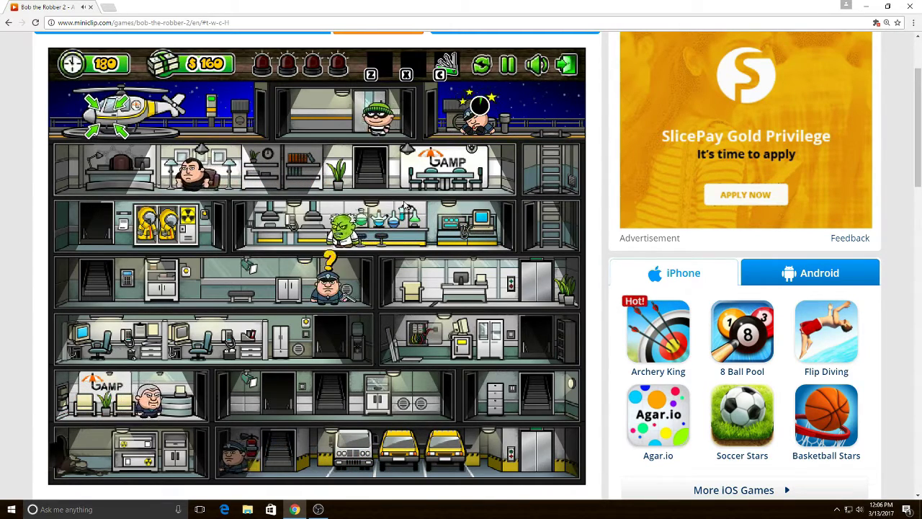
key("Left")
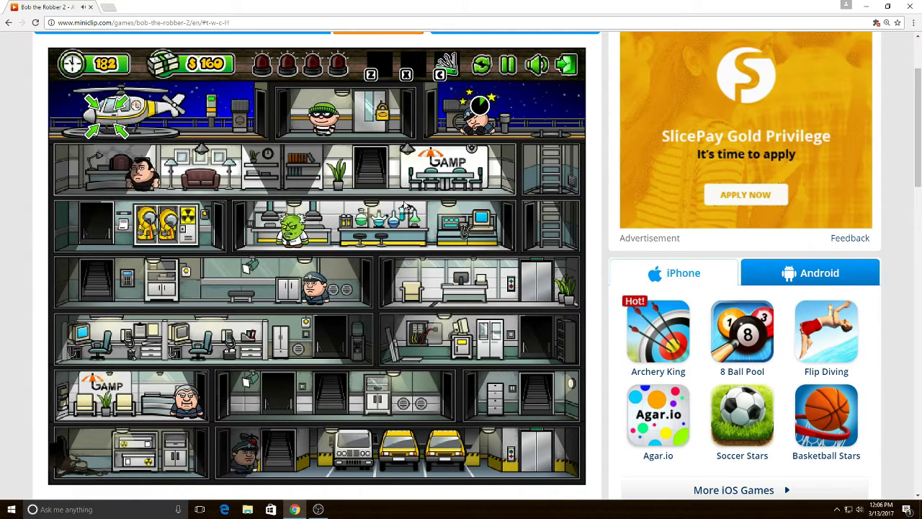
key("Left")
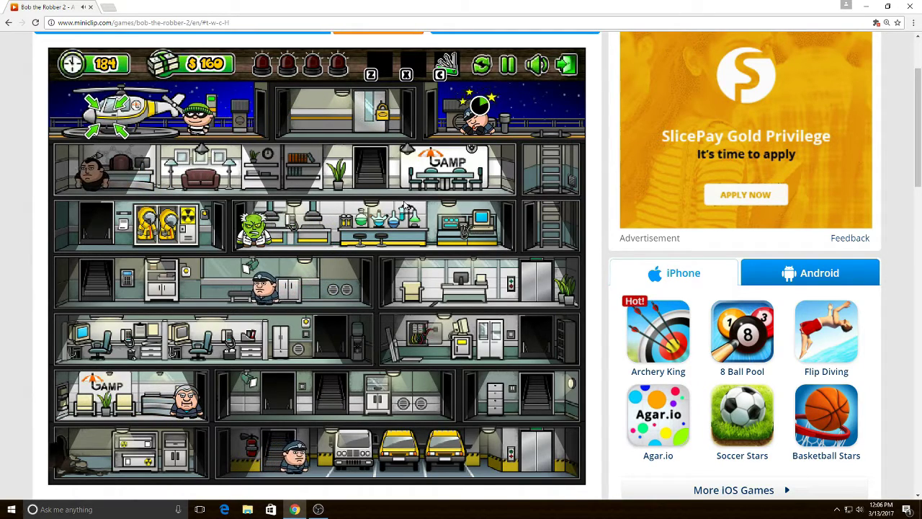
key("Left")
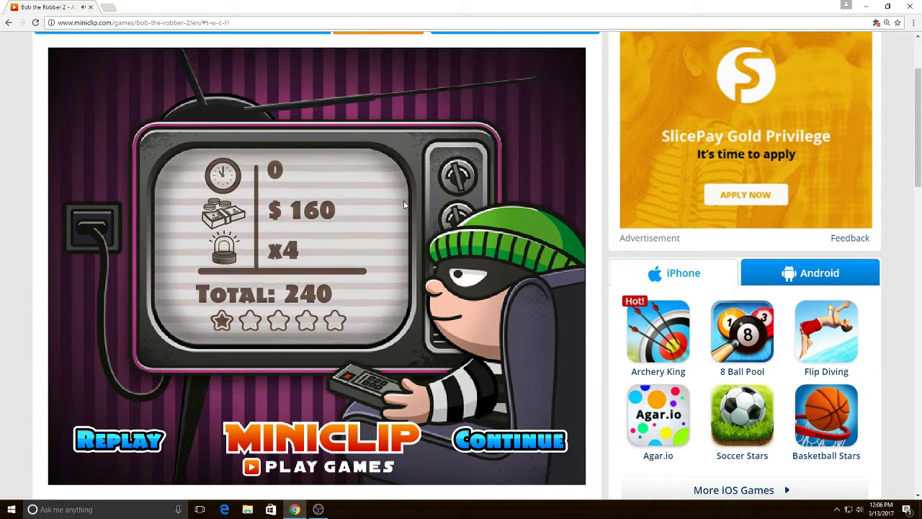
- Buy the camera gadget, equip it in the X slot, and return to the city map
left_click(504, 439)
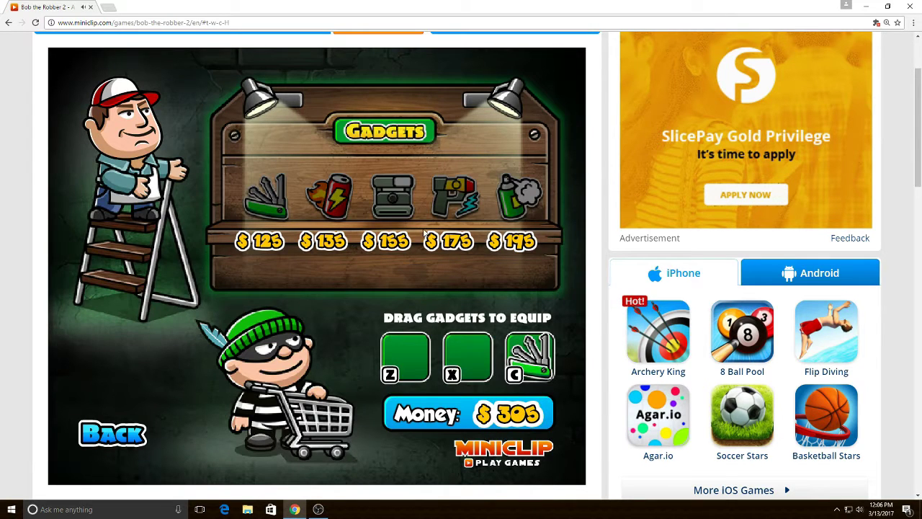
left_click(392, 196)
left_click_drag(392, 196, 473, 346)
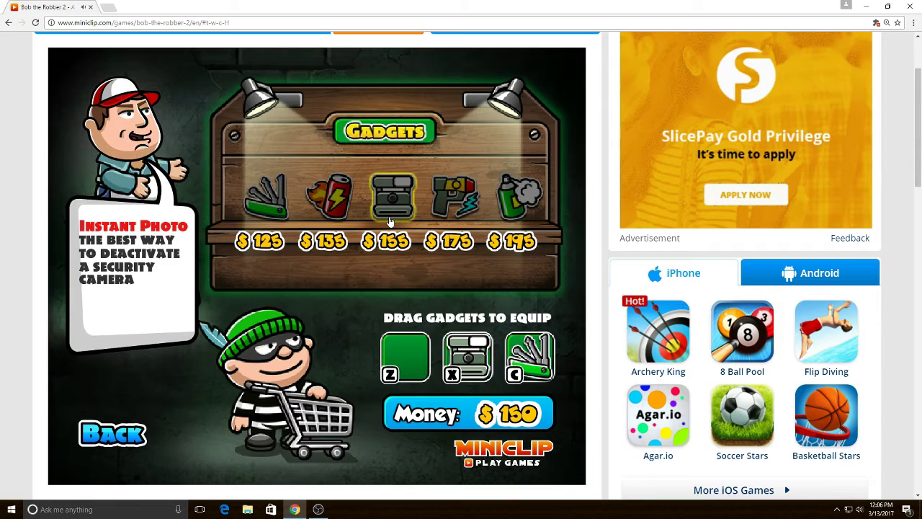
left_click(144, 441)
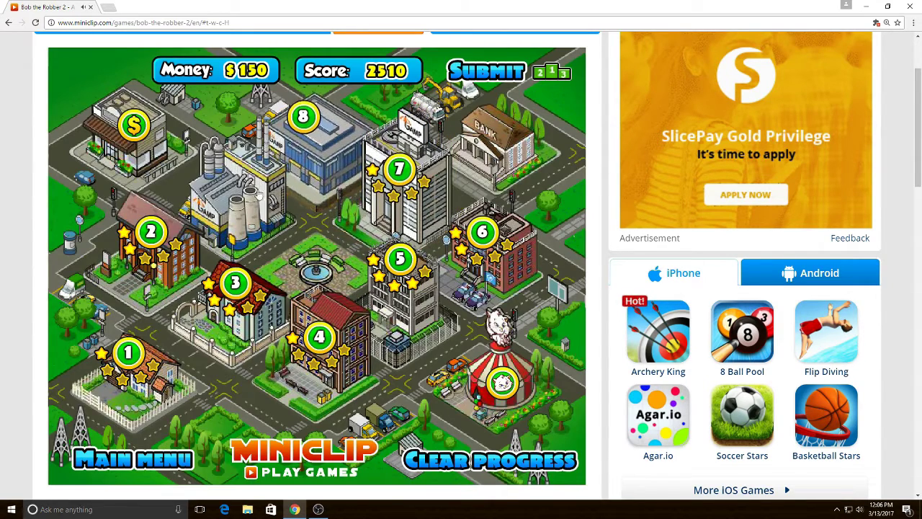
- Start level 8 from the city map and loot the warehouse shelf for $65
left_click(317, 145)
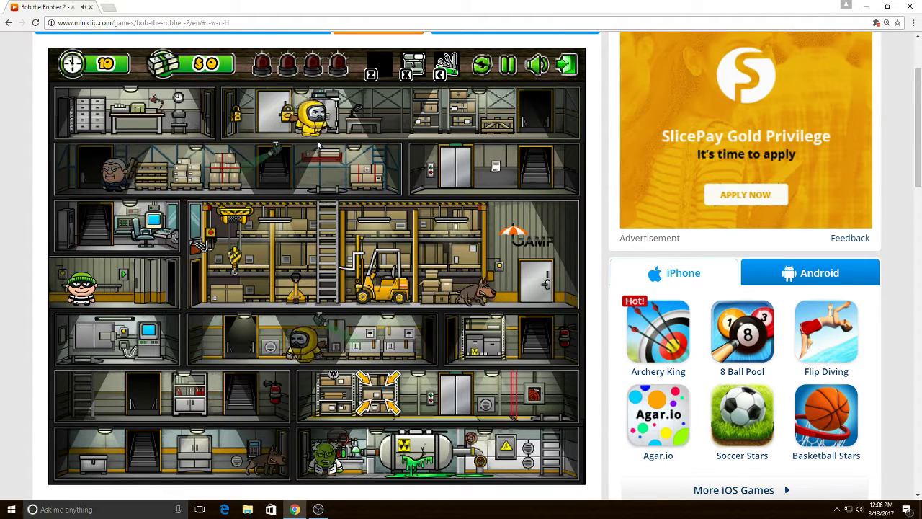
key("Right")
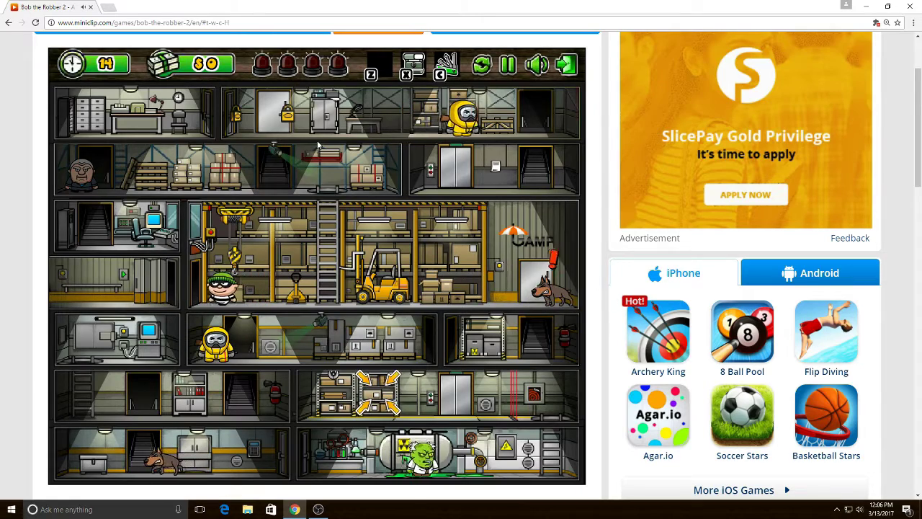
key("Left")
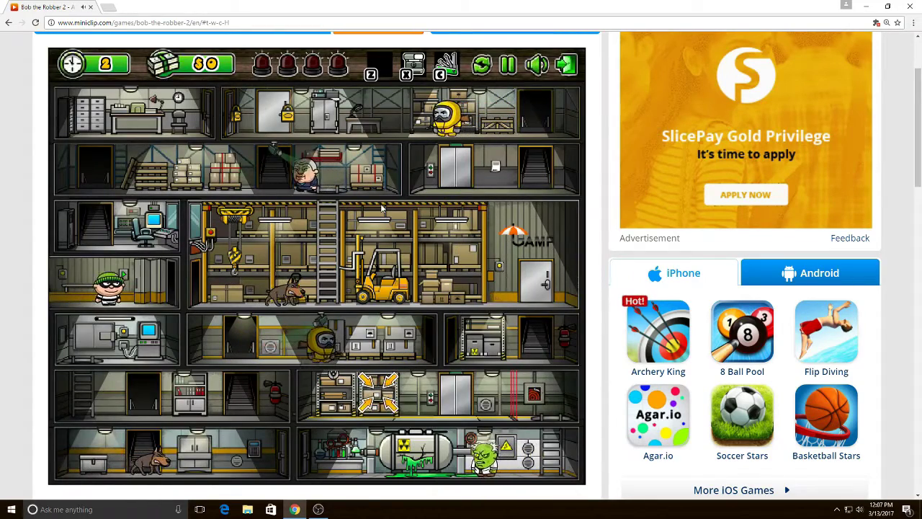
key("Right")
key("Right")
key("Right")
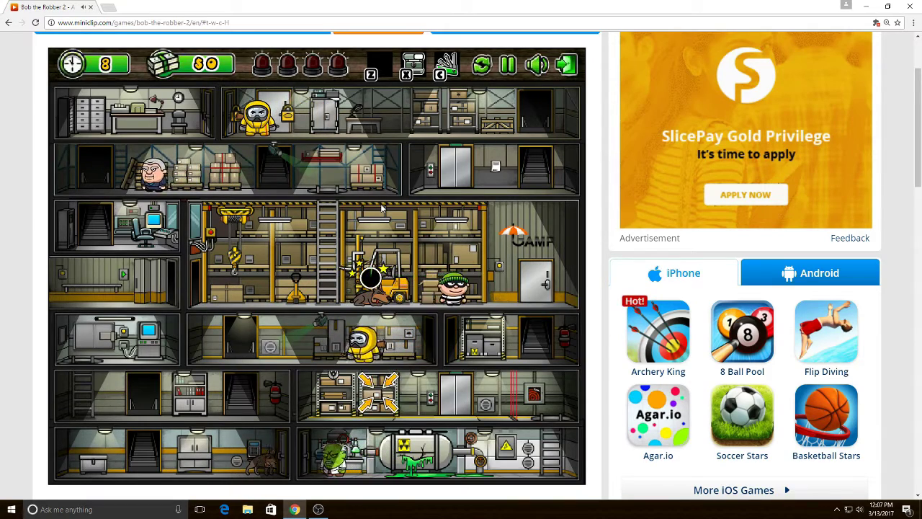
key("Left")
key("Up")
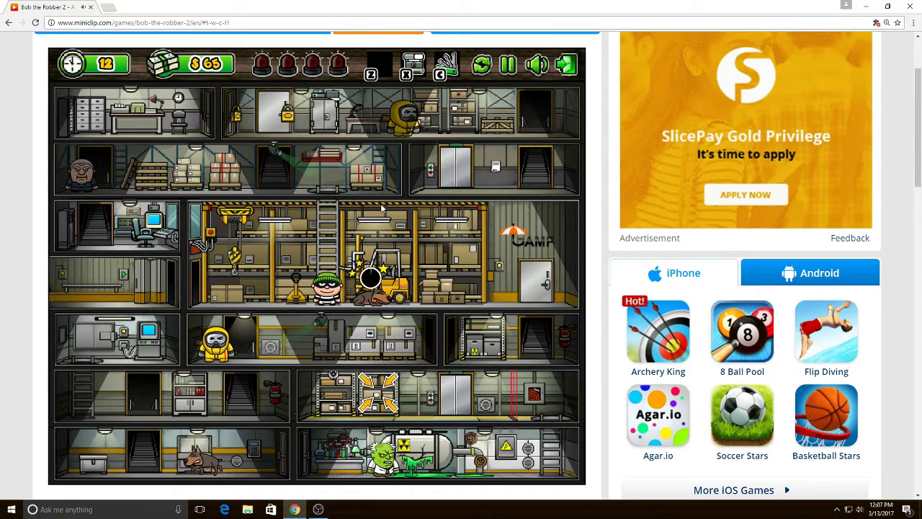
- Climb the ladder to the upper floor and get spotted, restarting the level
key("Right")
key("Right")
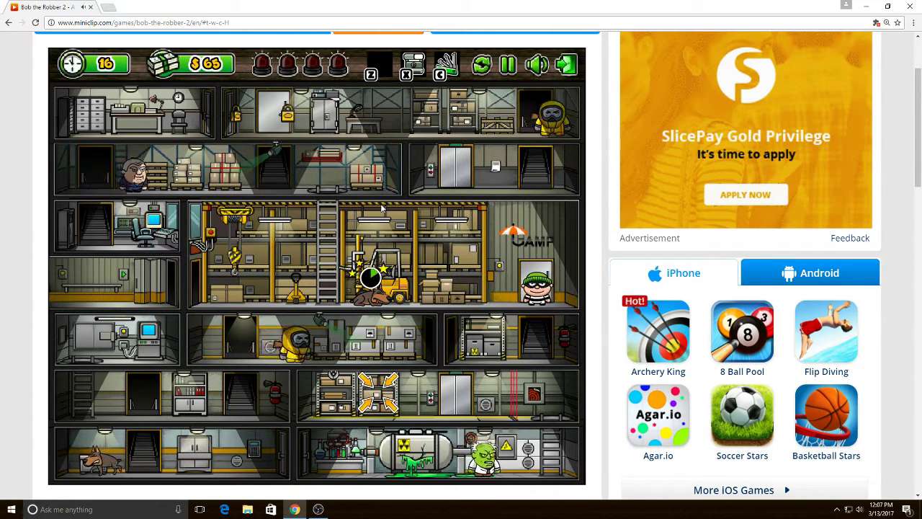
key("Left")
key("Left")
key("Up")
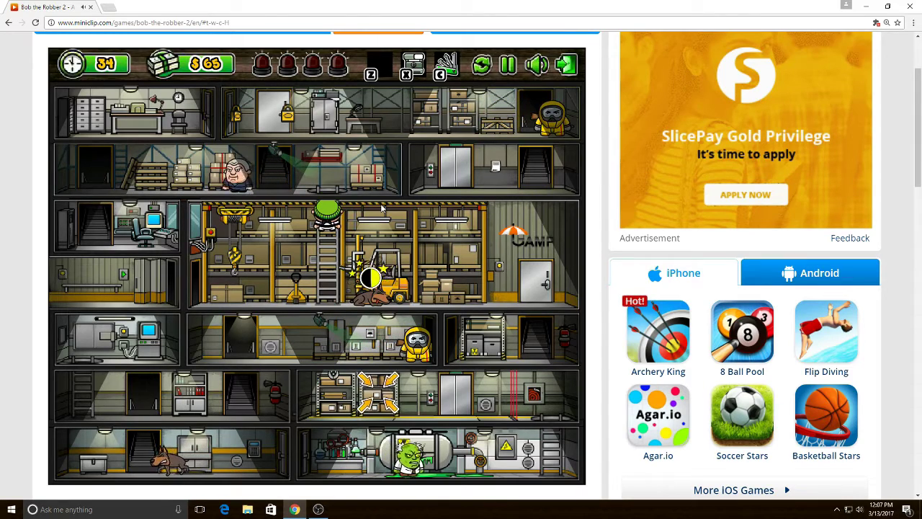
key("Up")
key("Left")
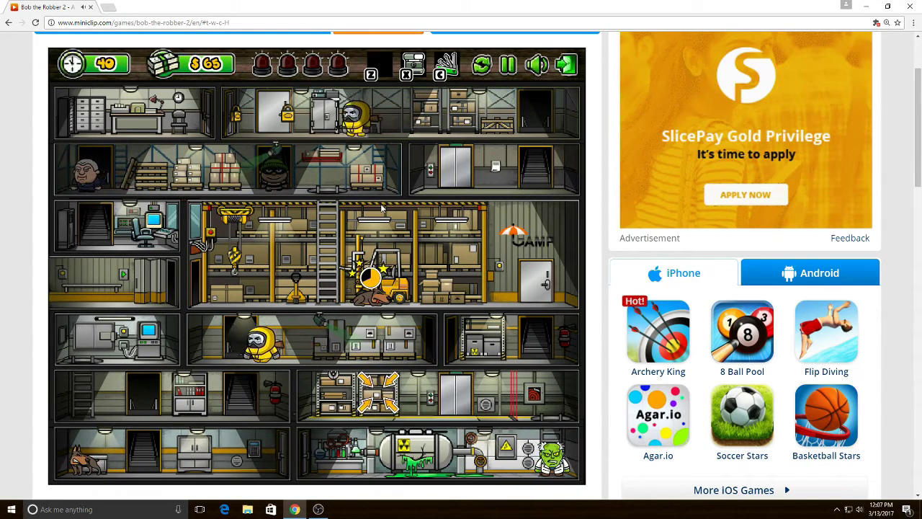
key("Right")
key("Down")
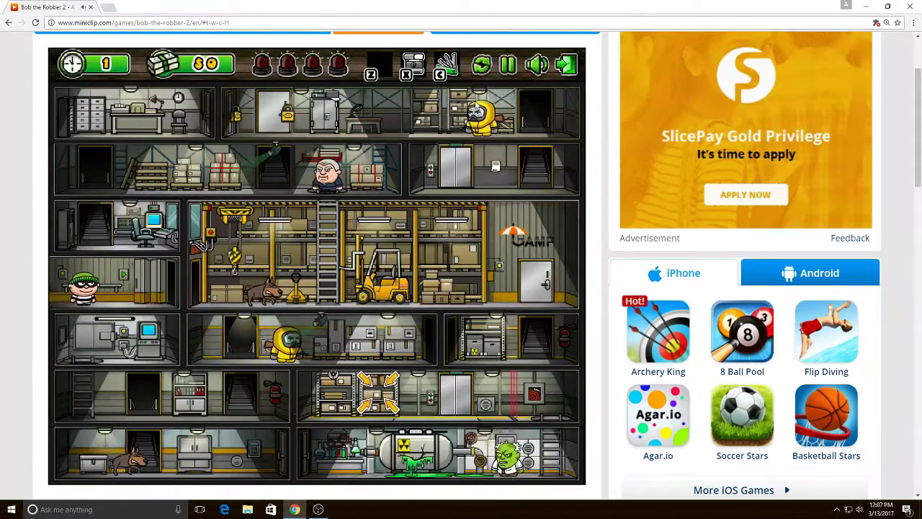
- Knock out the dog by the forklift and grab the $65 loot from the shelves
key("Right")
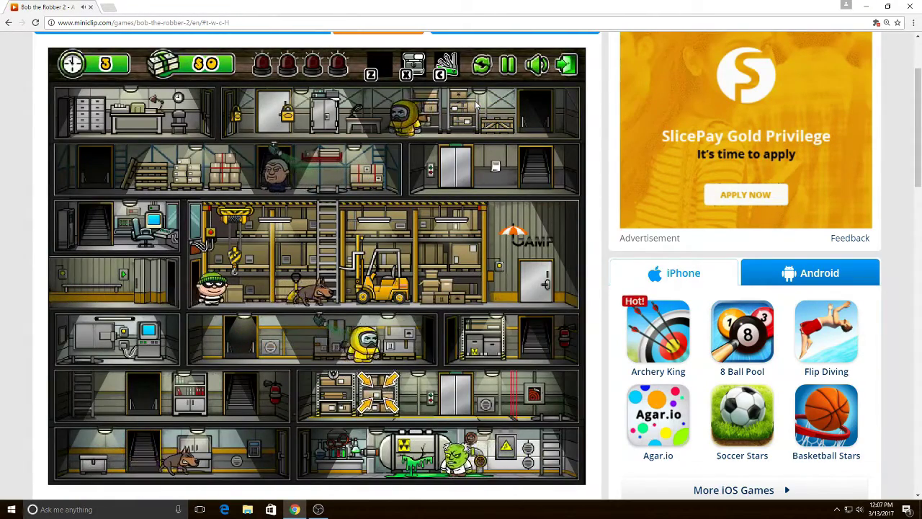
key("Right")
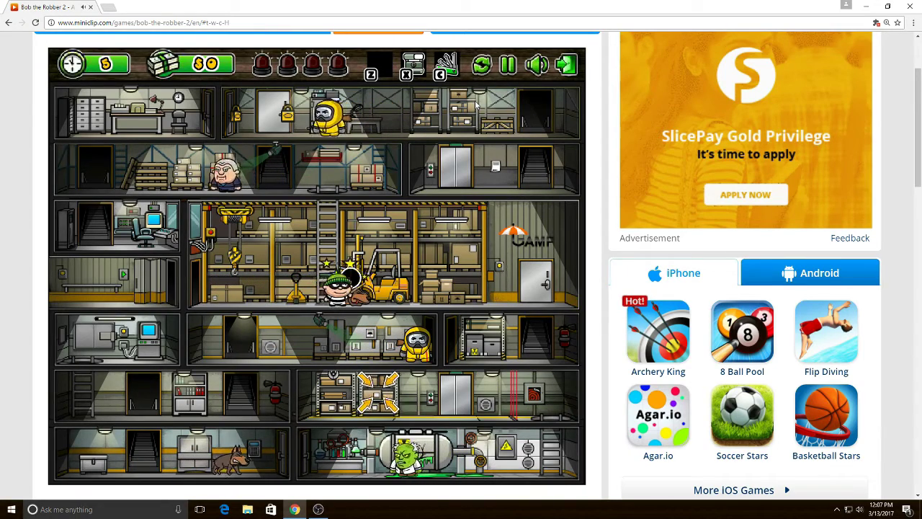
key("Right")
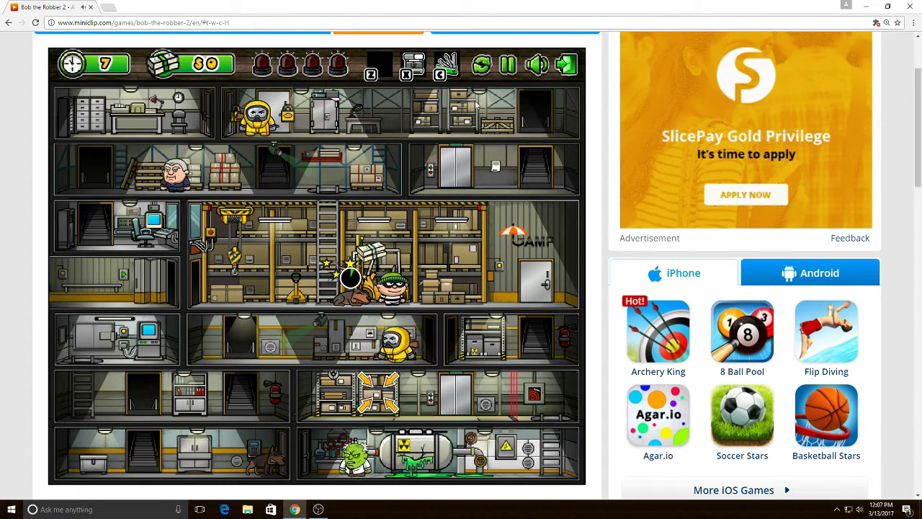
key("Right")
key("Up")
key("Left")
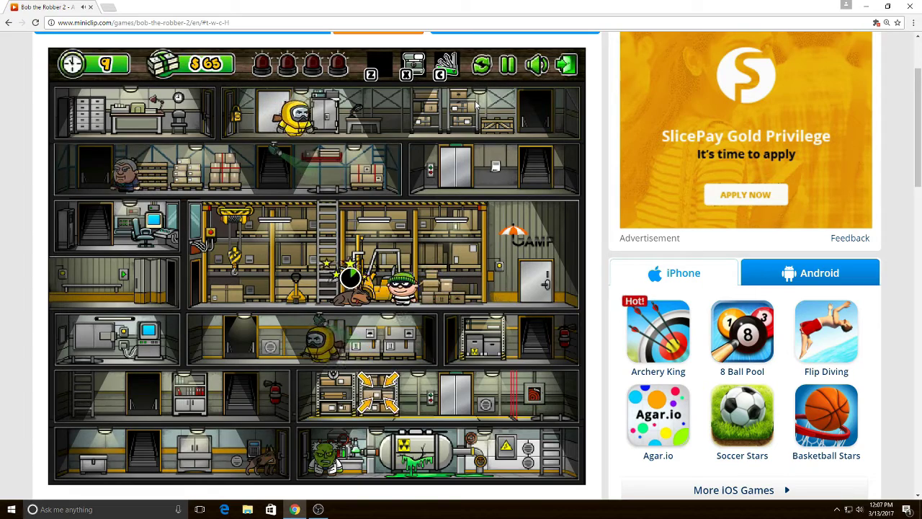
- Climb the ladder to the upper floor and knock out the old guard
key("Left")
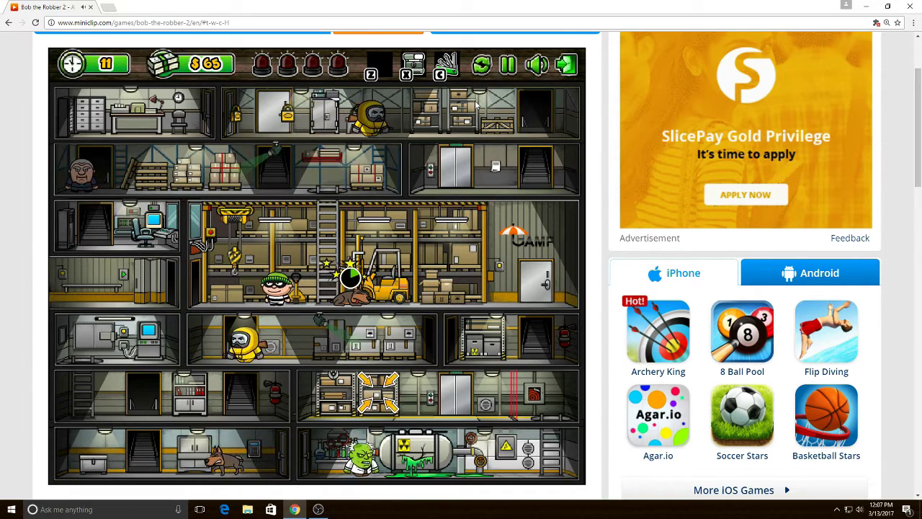
key("Right")
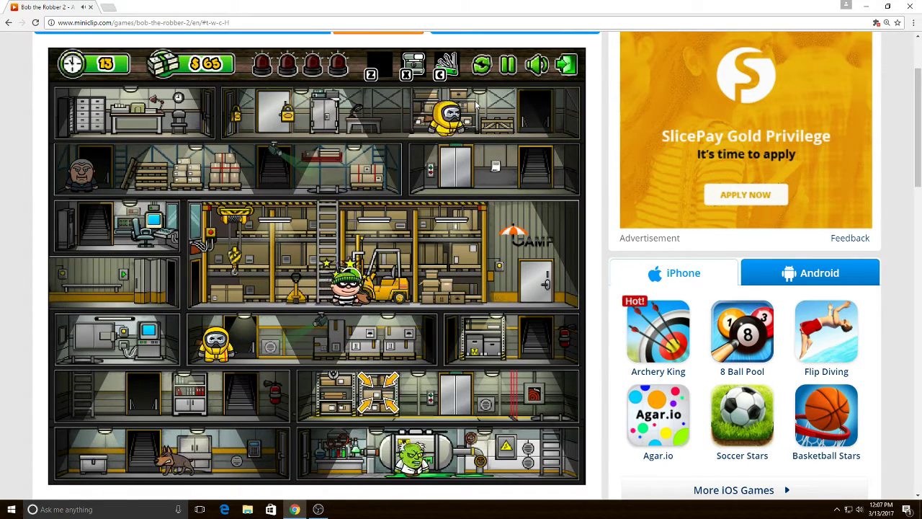
key("Left")
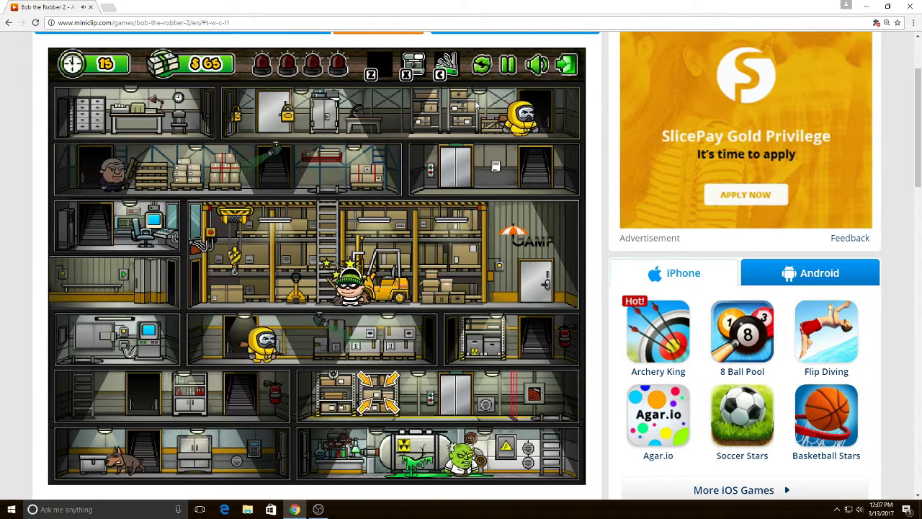
key("Up")
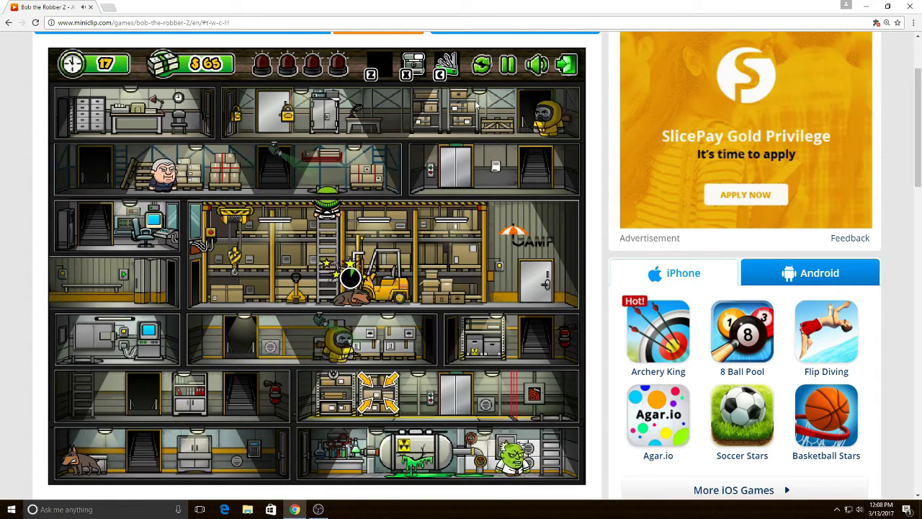
key("Left")
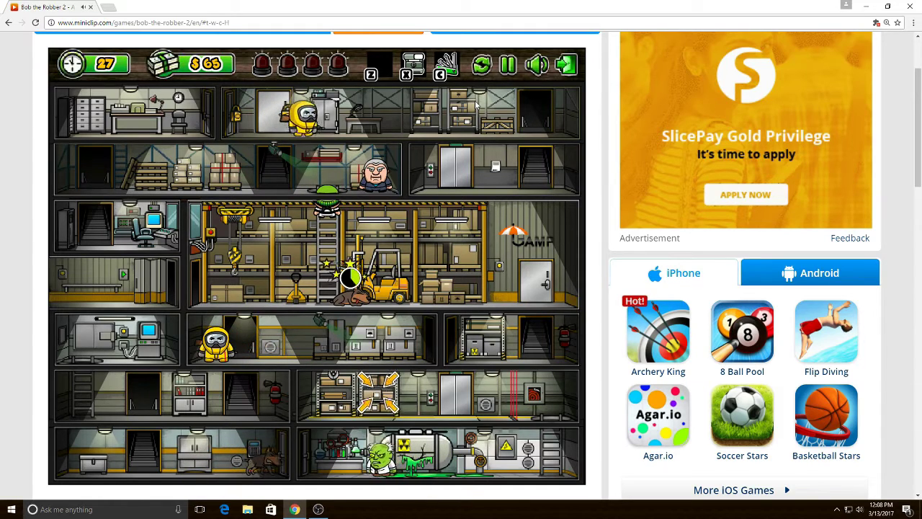
key("space")
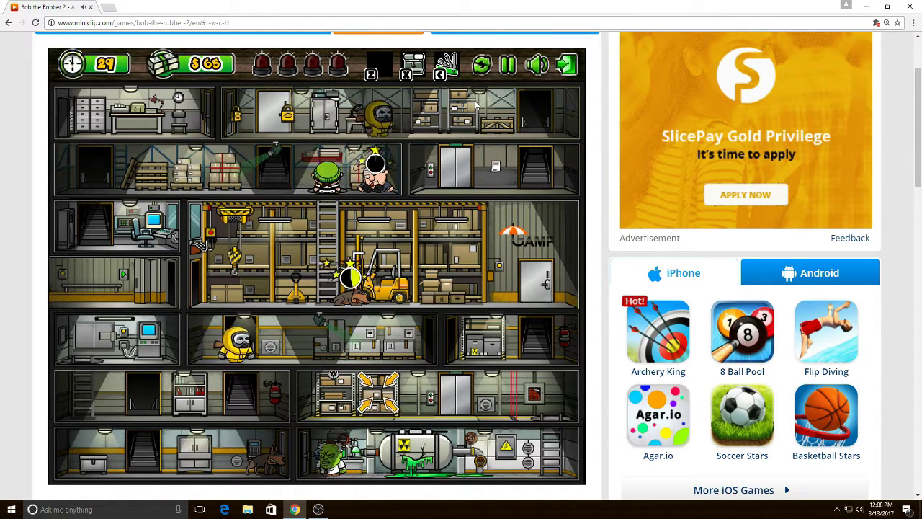
- Knock out the second guard and head down to the computer room with $70 loot
key("Down")
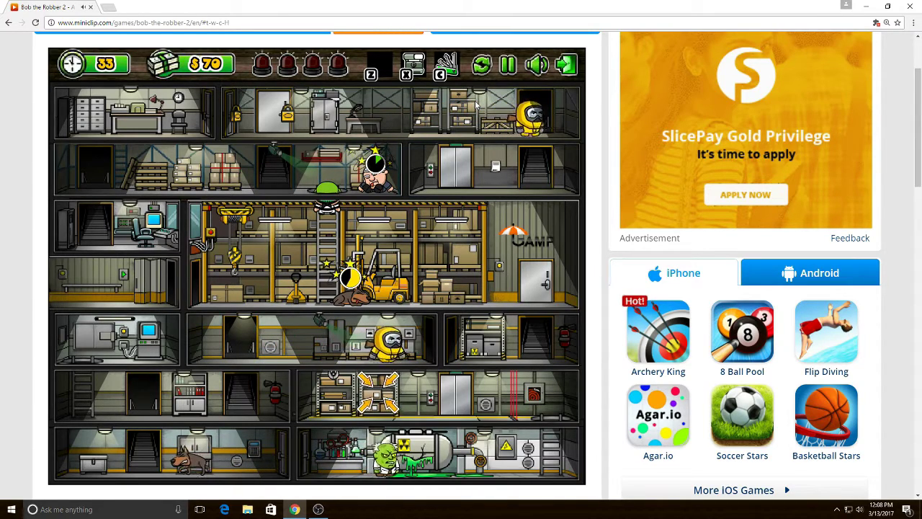
key("Up")
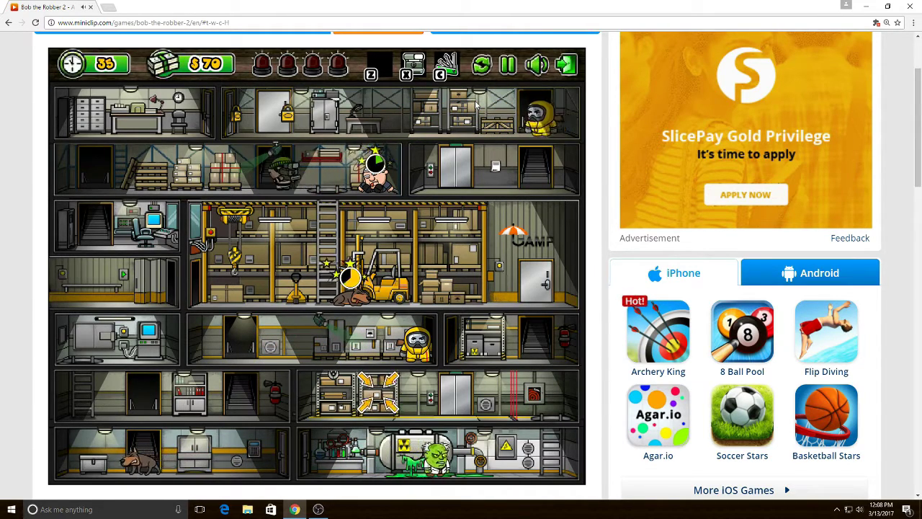
key("Right")
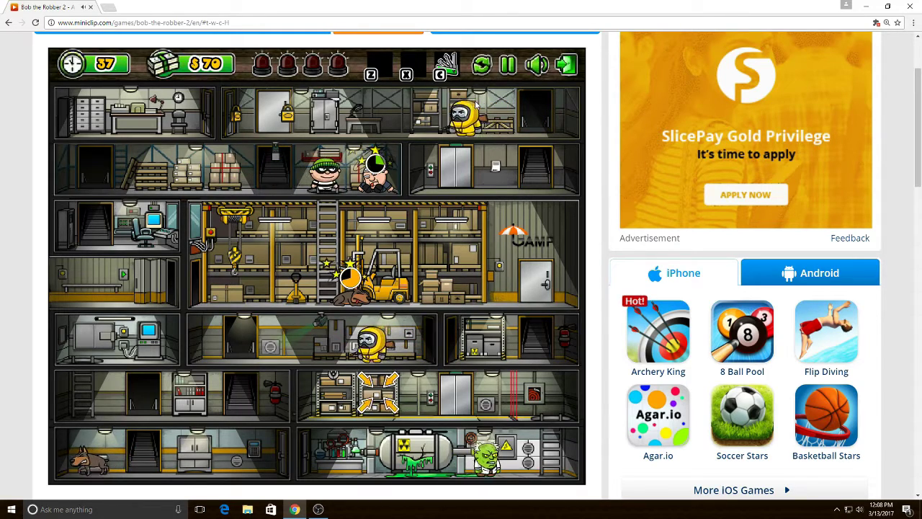
key("x")
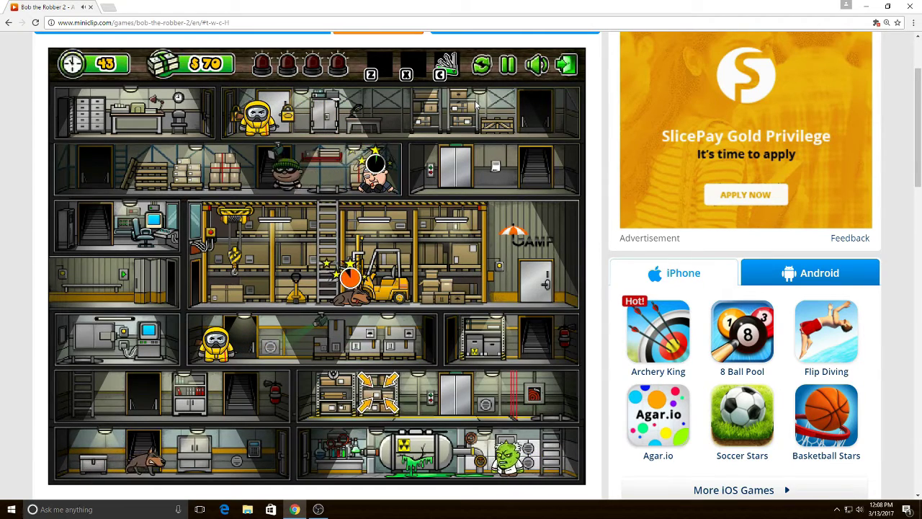
key("Left")
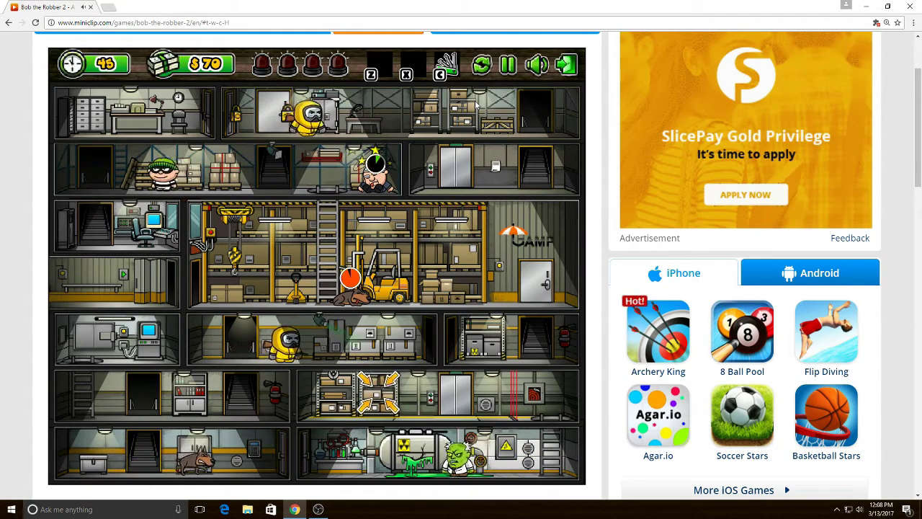
key("Down")
- Guide the key through the FLAZM hacking grid, retrying on a new grid until it succeeds
key("Up")
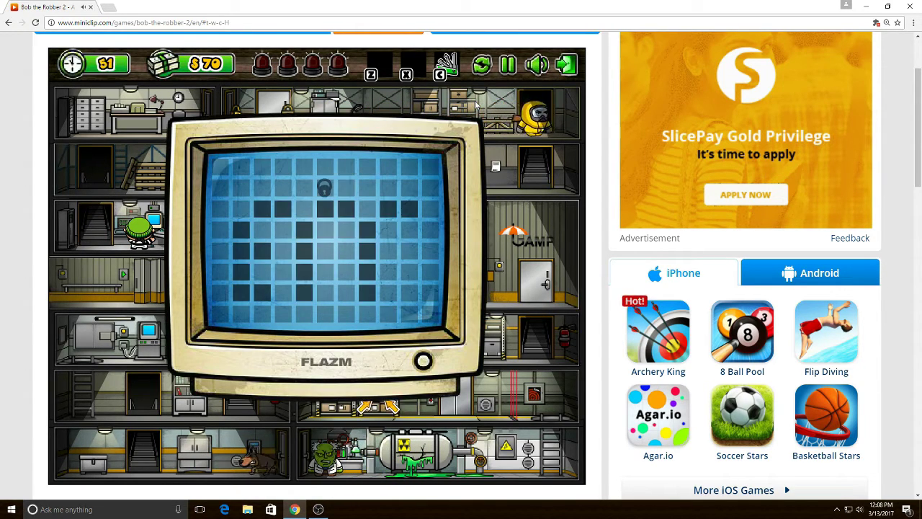
key("Down")
key("Up")
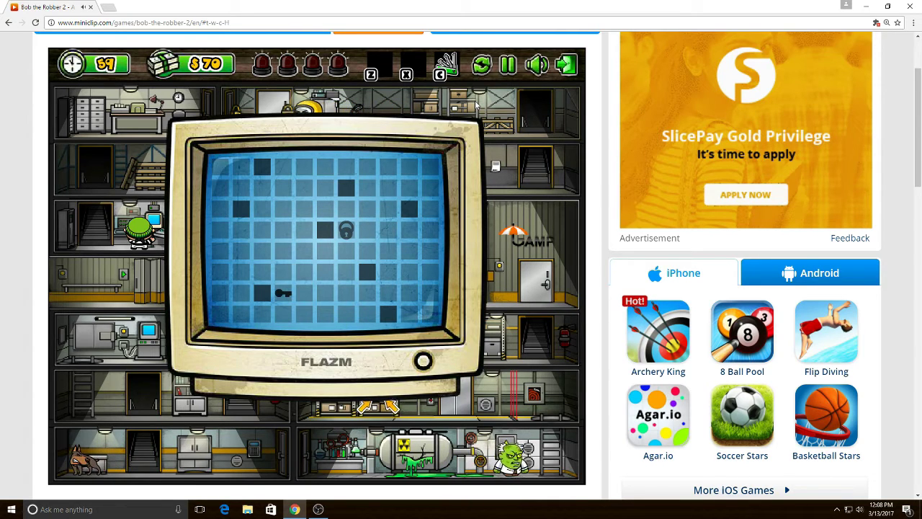
key("Right")
key("Up")
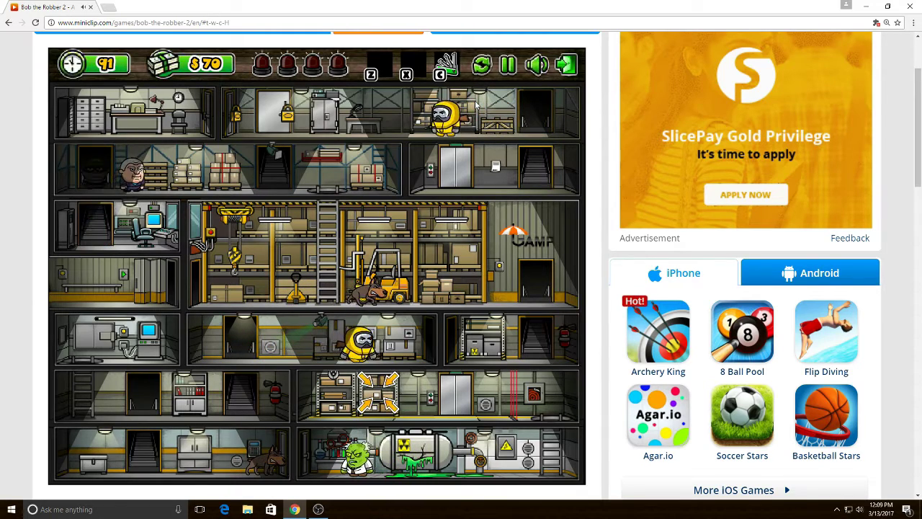
- Cross the second floor and climb Bob down the ladder into the warehouse
key("Up")
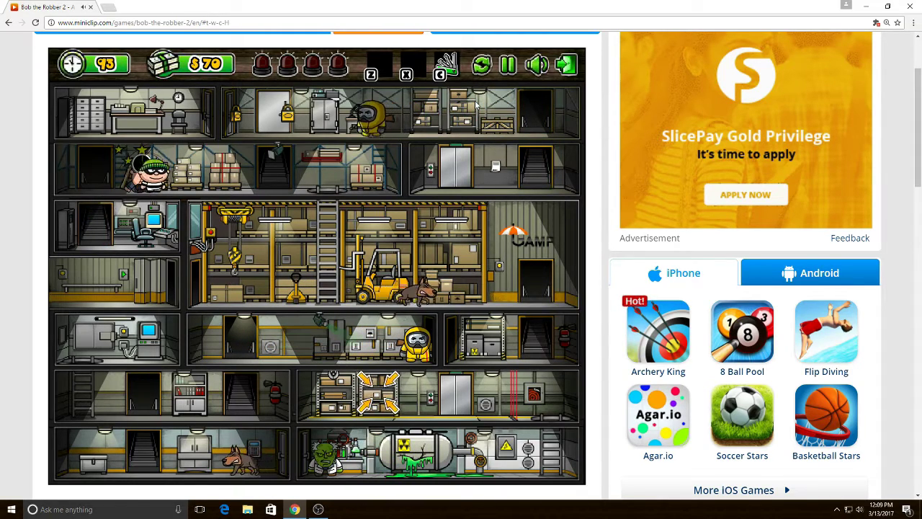
key("Right")
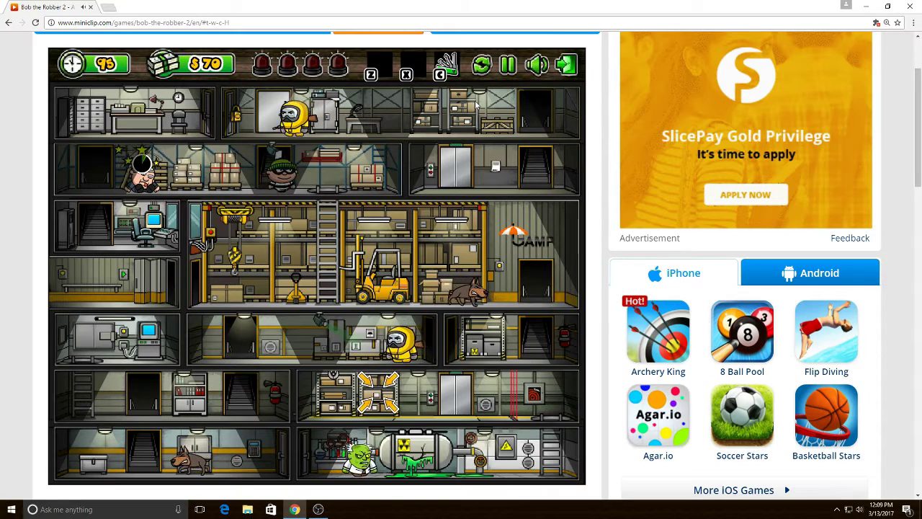
key("Down")
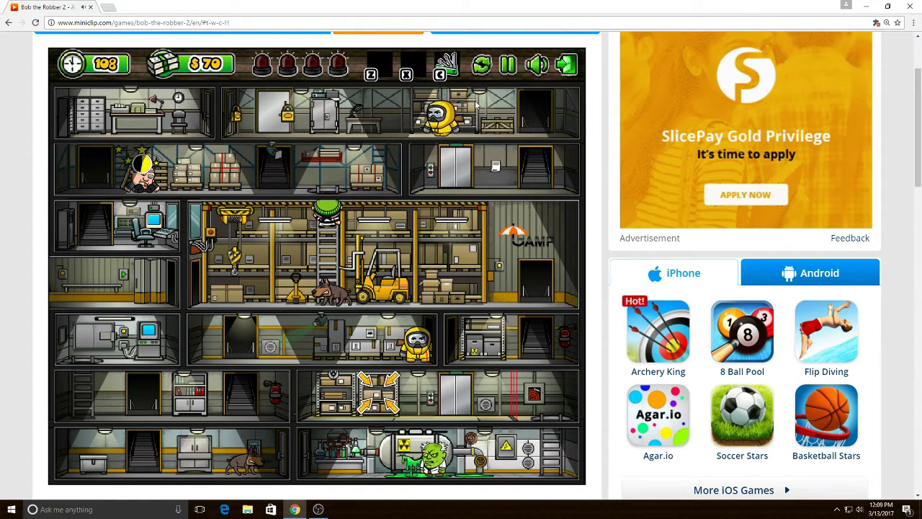
key("Down")
key("Down")
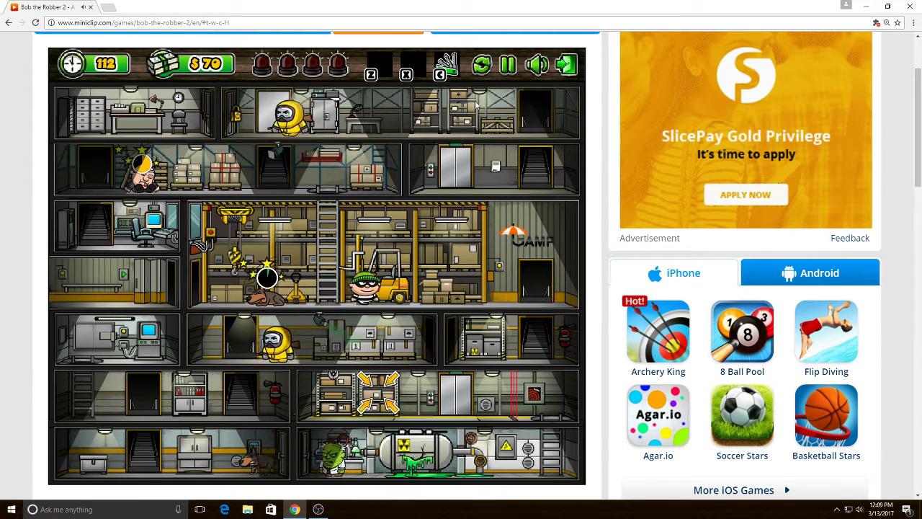
- Sneak through the lower floor collecting cash to $190, then take the stairs down
key("Right")
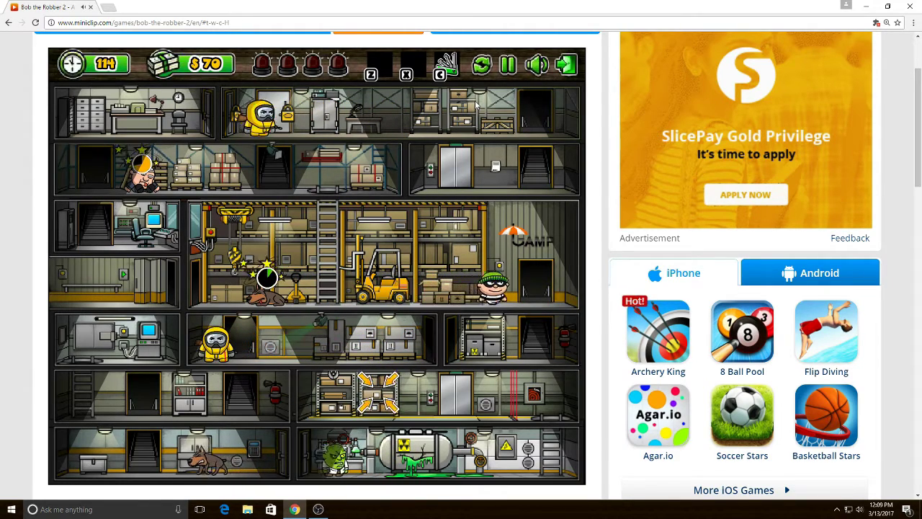
key("Right")
key("Left")
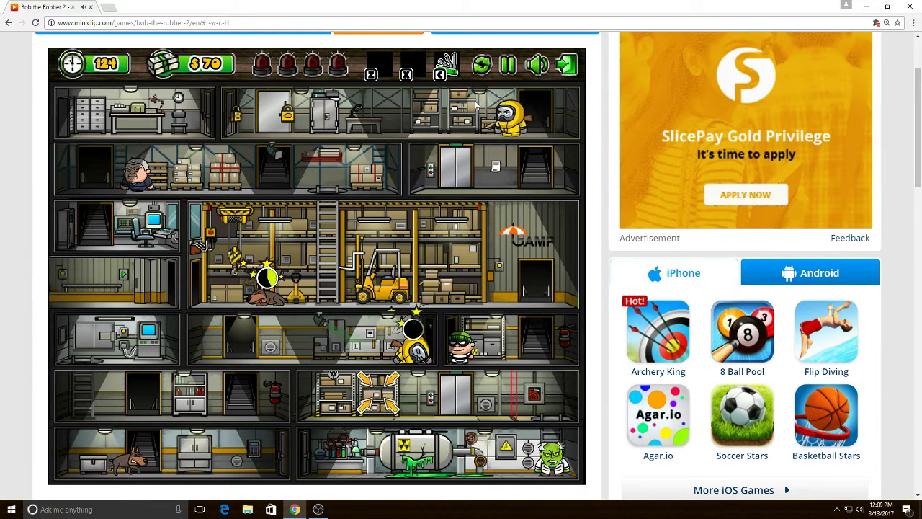
key("Left")
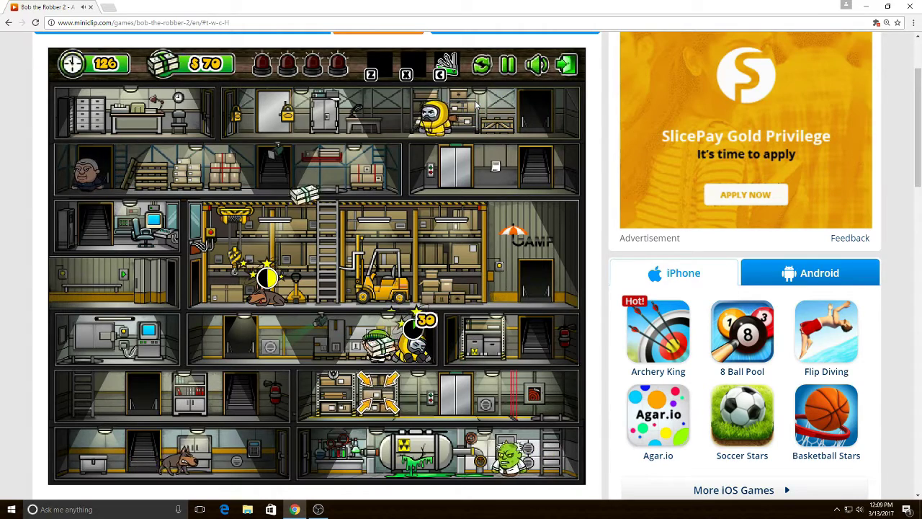
key("Left")
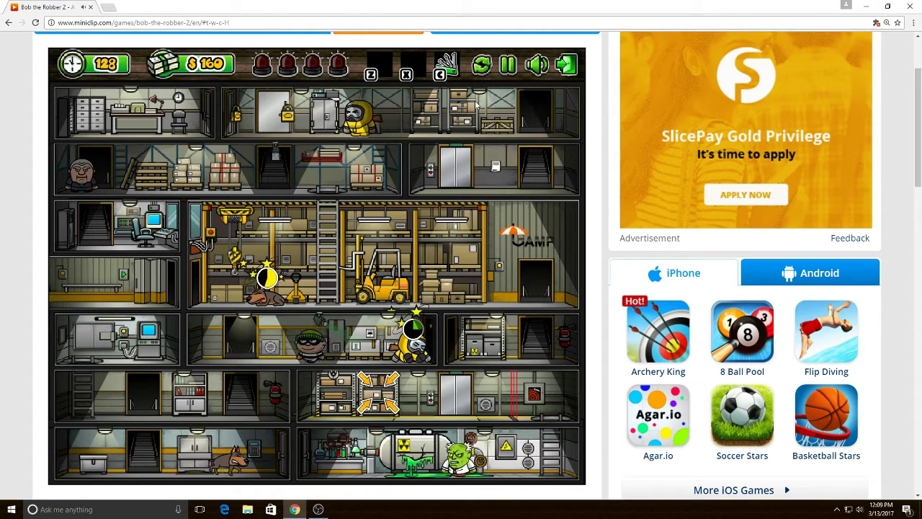
key("Left")
key("Down")
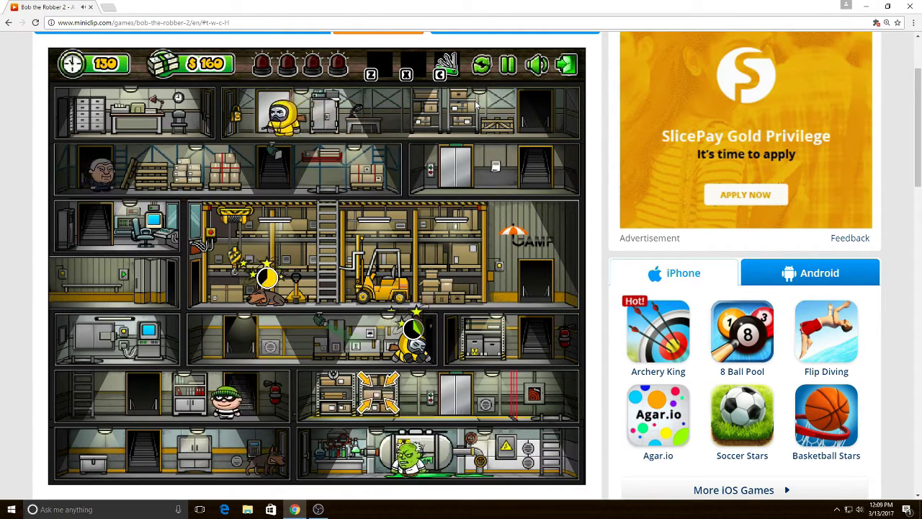
key("Left")
key("Left")
- Use the office computer and read the door key 0160 from PASS.TXT
key("Up")
key("Right")
key("Up")
key("Down")
key("Down")
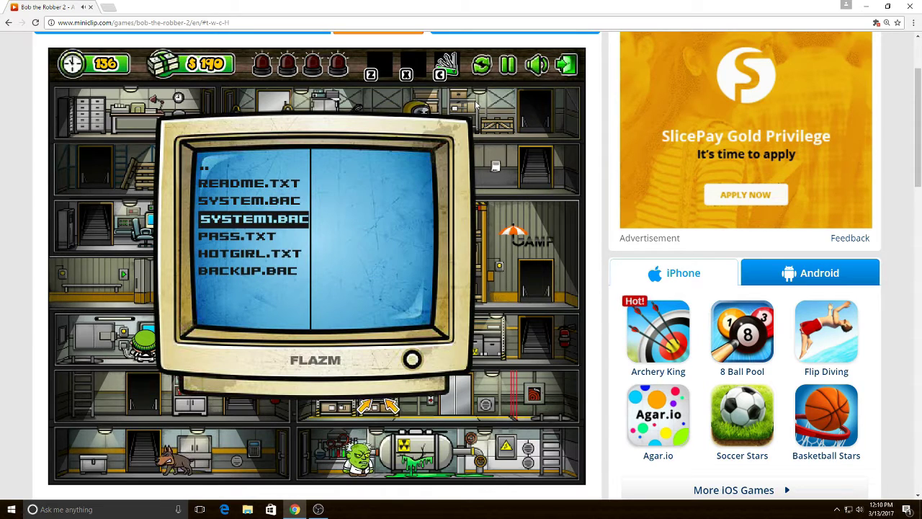
key("Down")
key("Down")
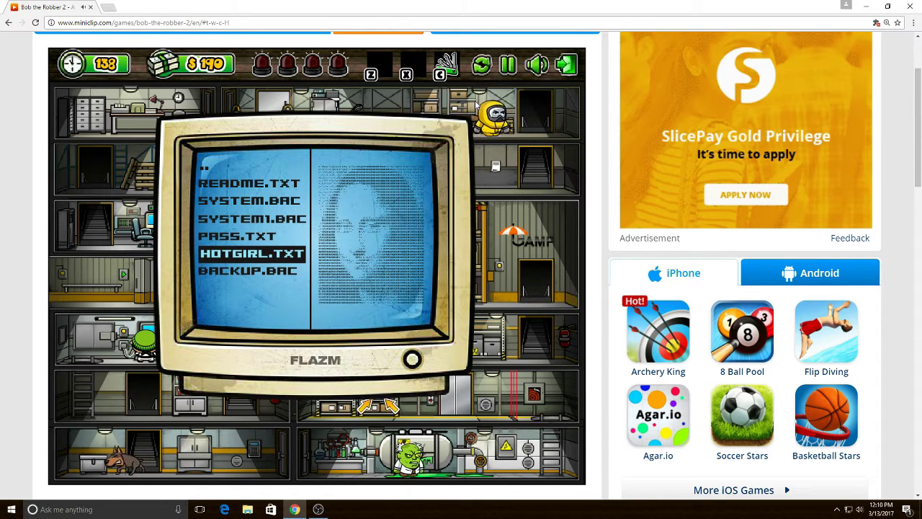
key("Up")
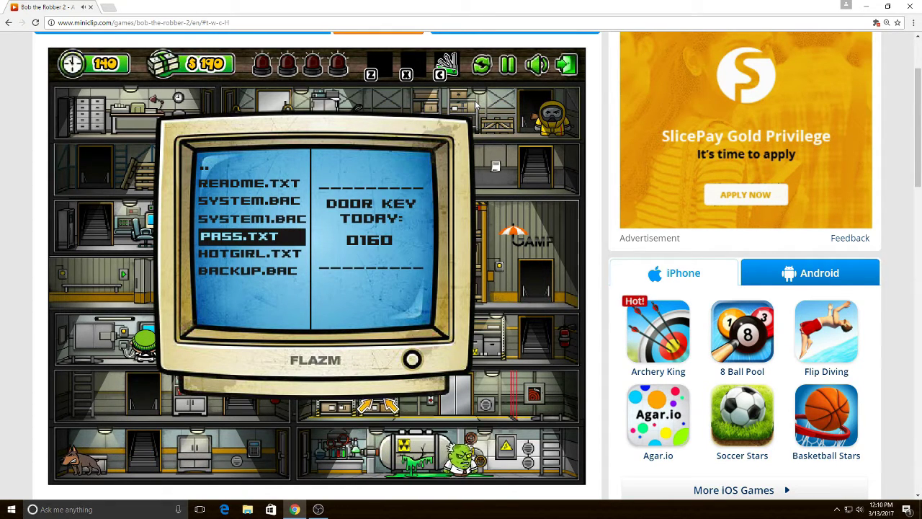
key("Escape")
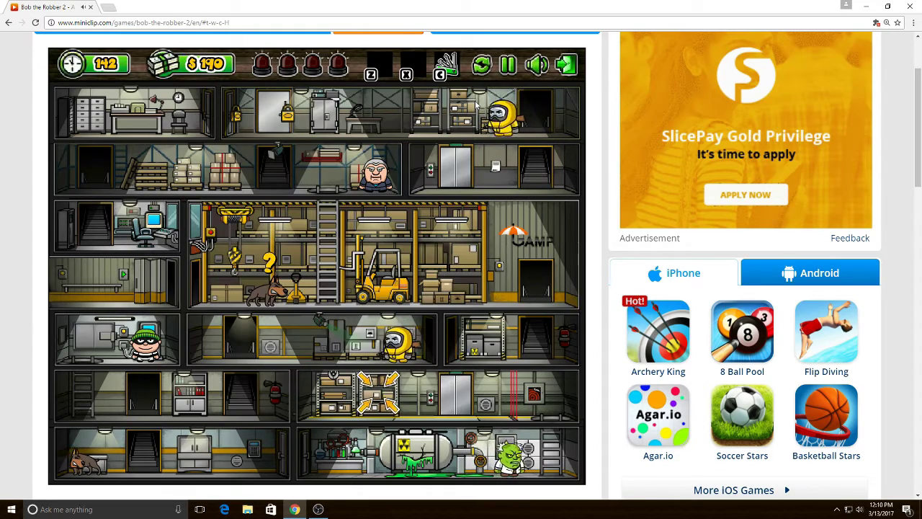
- Take Bob downstairs and right along the bottom floor to the keypad door
key("Left")
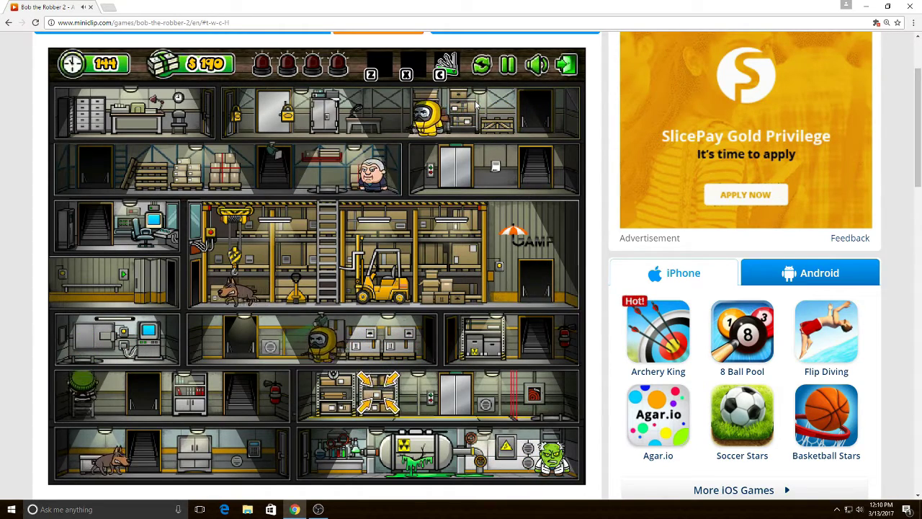
key("Left")
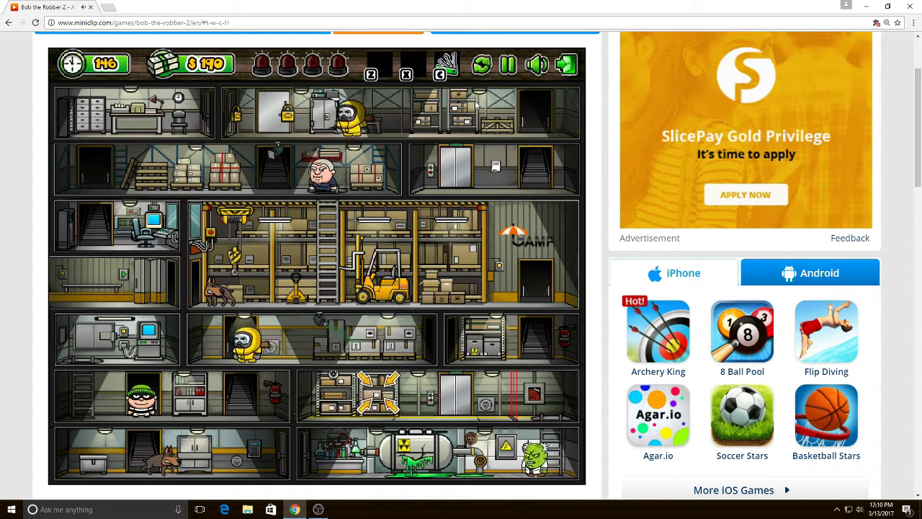
key("Down")
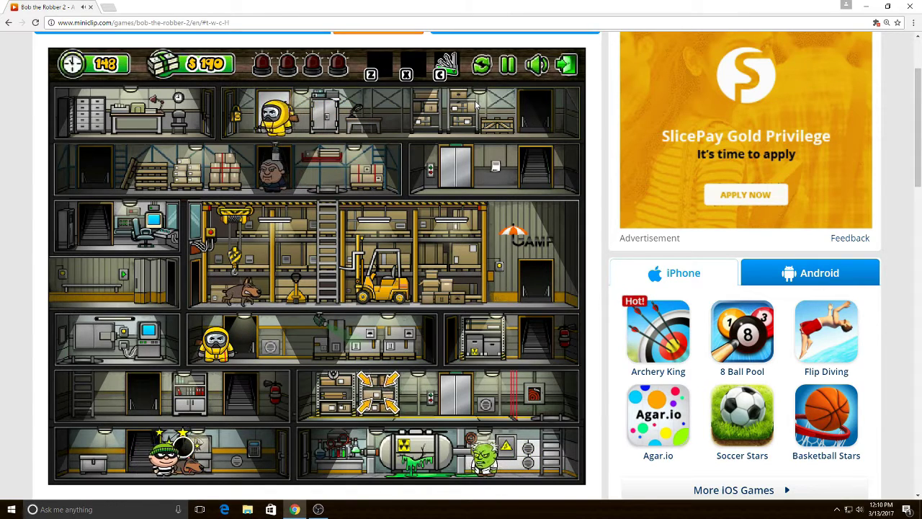
key("Right")
- Enter door code 0160 and walk Bob through the unlocked door
key("Up")
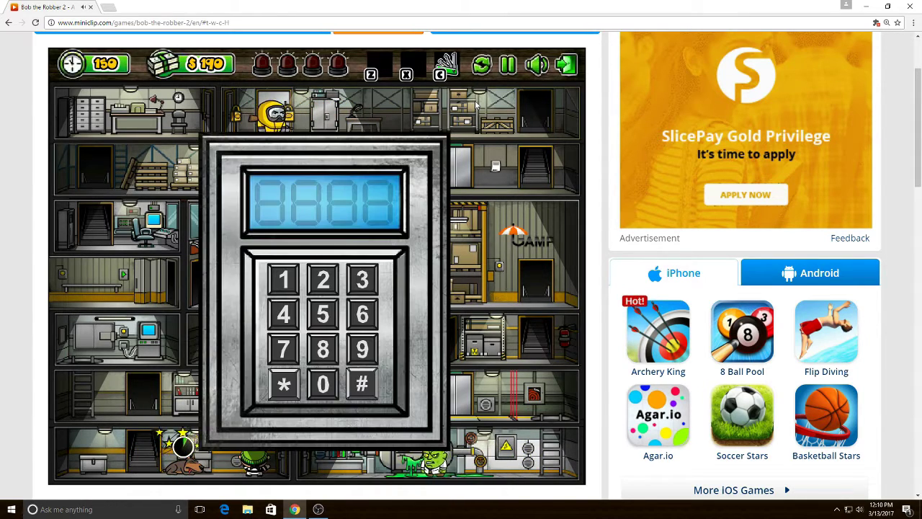
type("60")
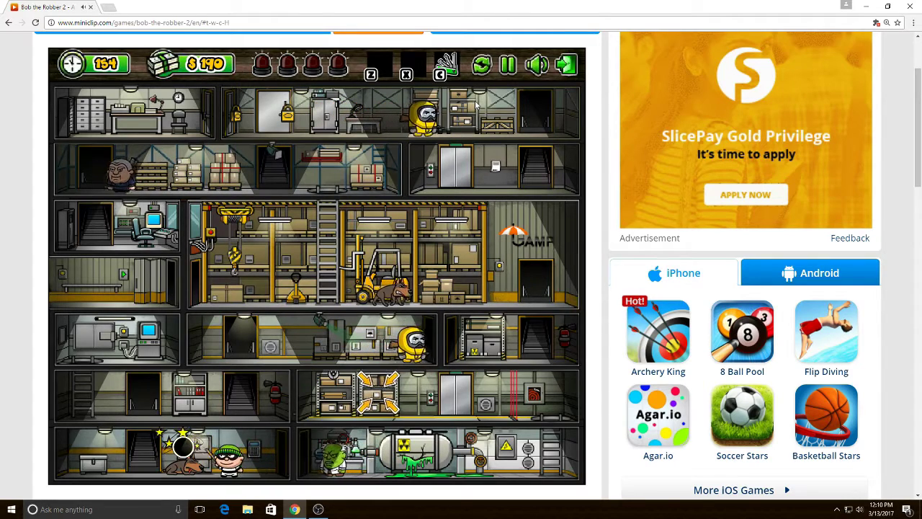
key("Right")
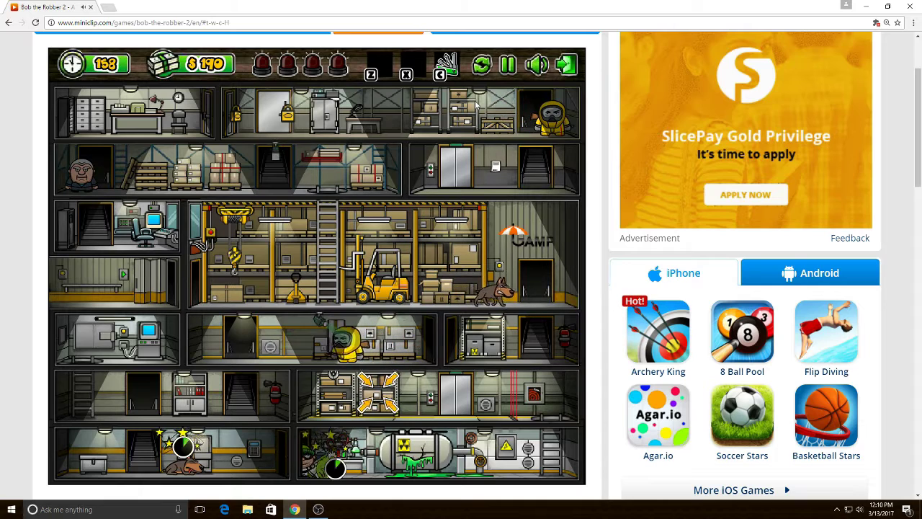
key("Left")
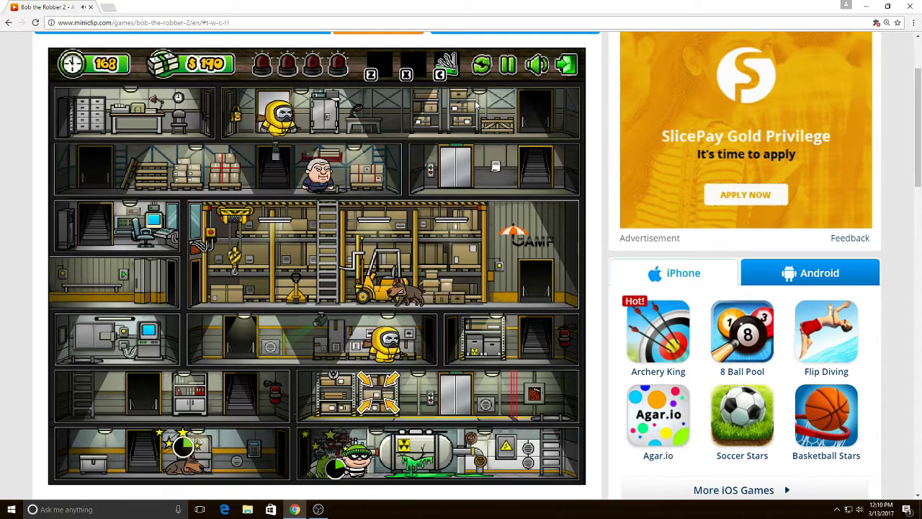
- Start the fuse box wire-cutting puzzle and move the cutters onto the blue wire
key("Right")
key("Right")
key("Right")
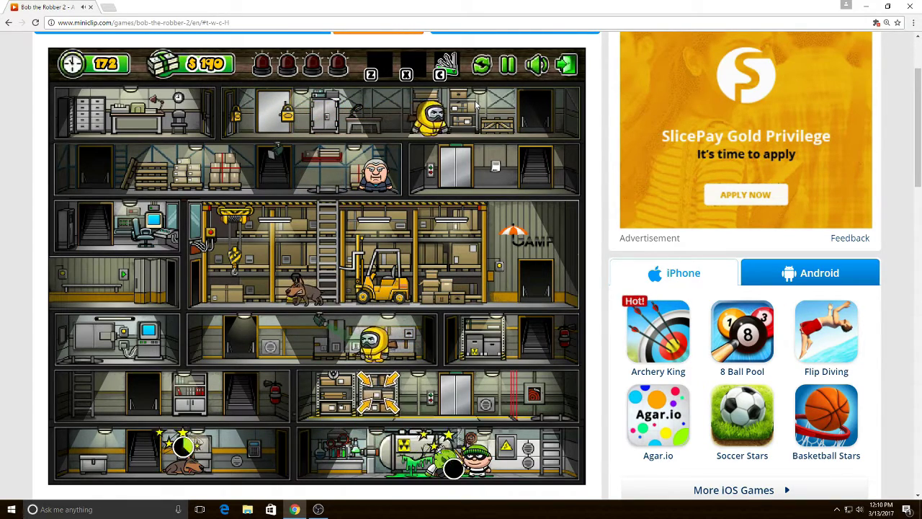
key("Up")
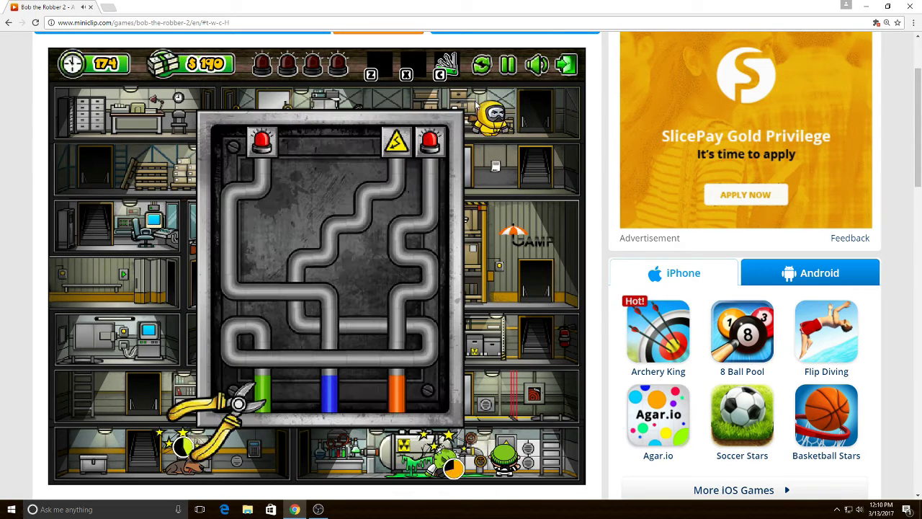
key("Right")
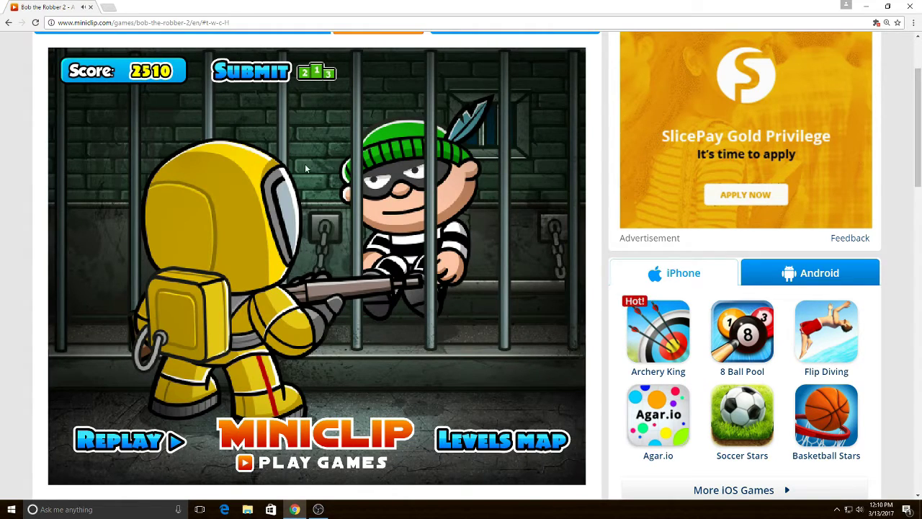
- Replay level 8 and knock out the dog on the warehouse floor
left_click(152, 456)
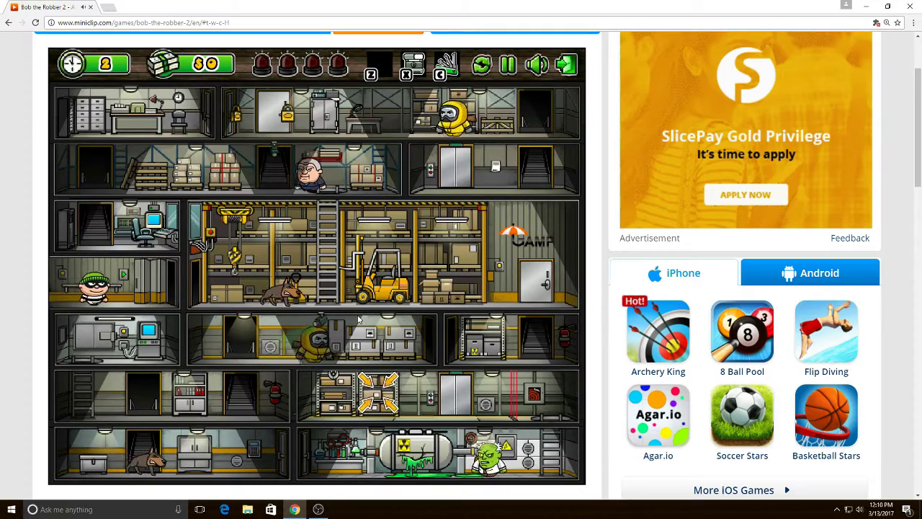
key("Right")
key("Right")
key("Right")
key("space")
- Climb the ladder, peek into the floor above, and retreat as the alarm sounds
key("Up")
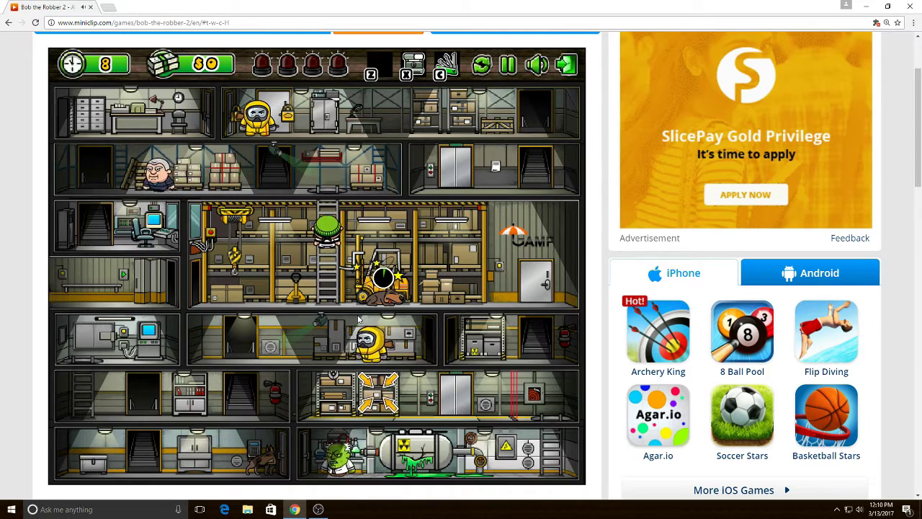
key("Up")
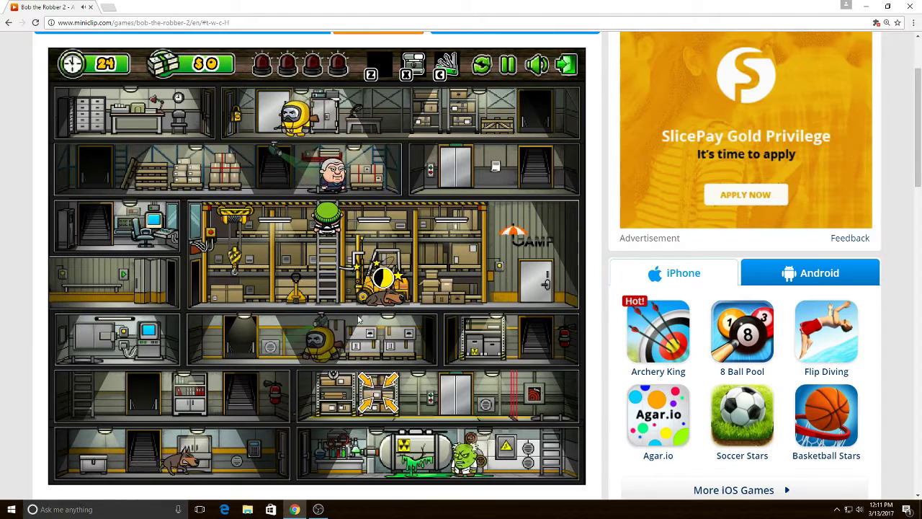
key("Up")
key("Down")
key("Up")
key("Down")
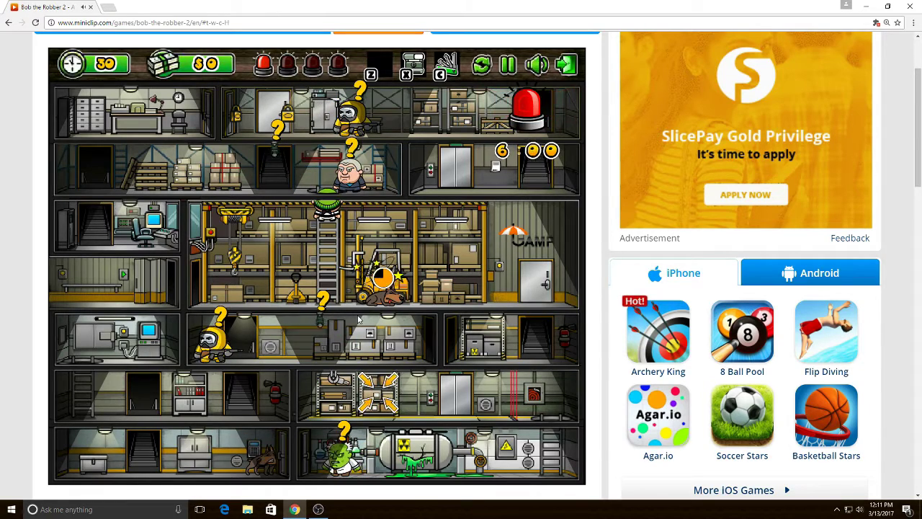
- Restart the level and climb the warehouse ladder to the floor above
left_click(481, 67)
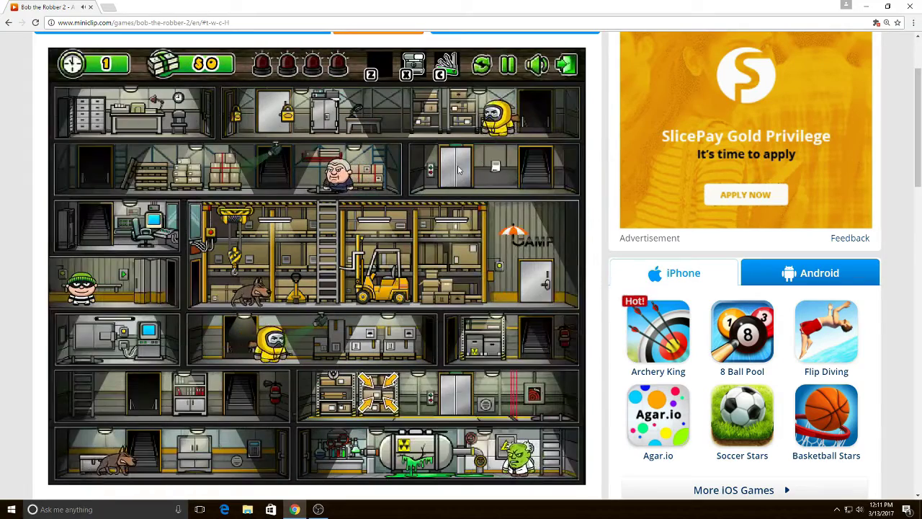
key("Right")
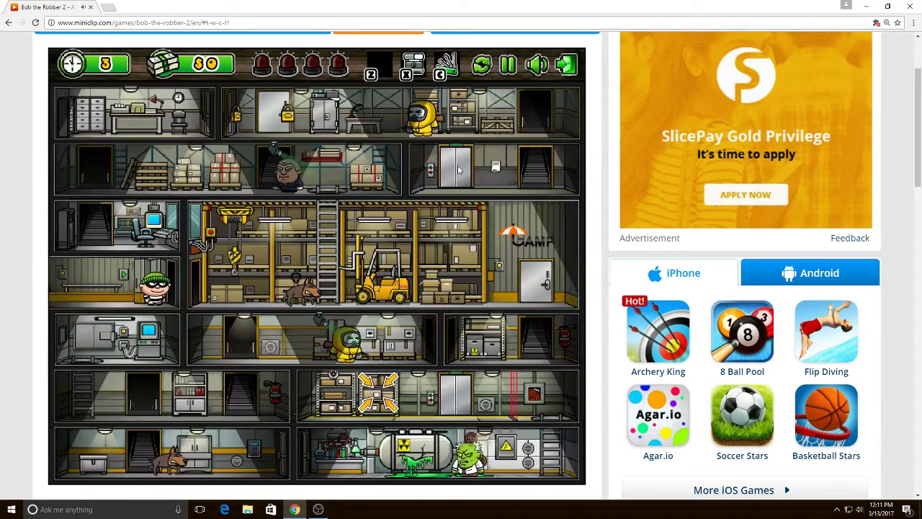
key("Right")
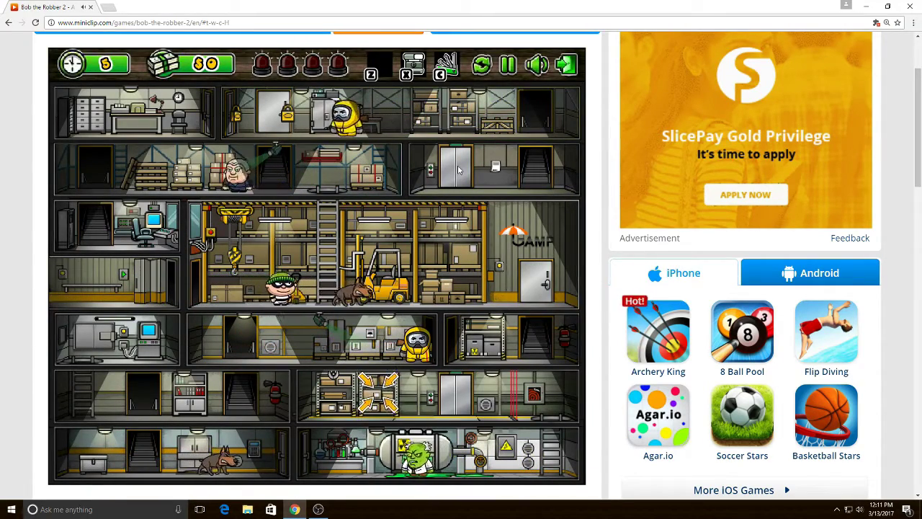
key("Right")
key("Up")
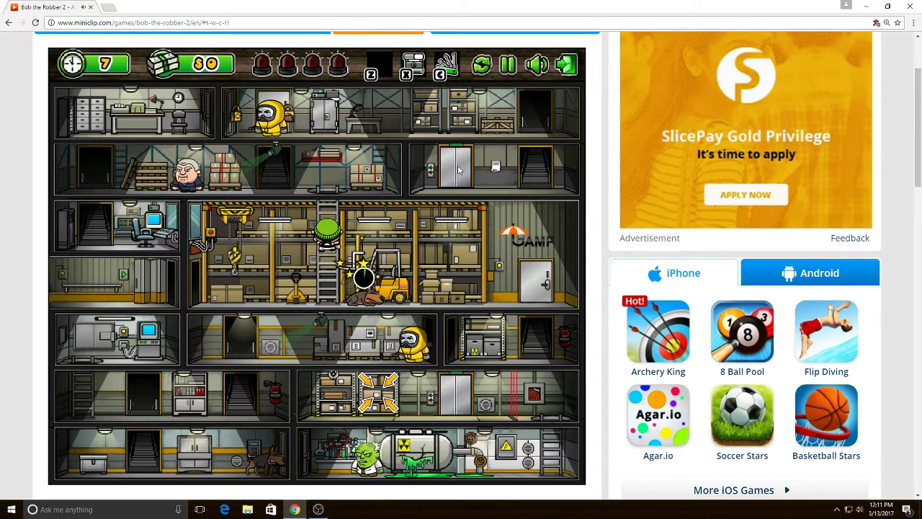
key("Up")
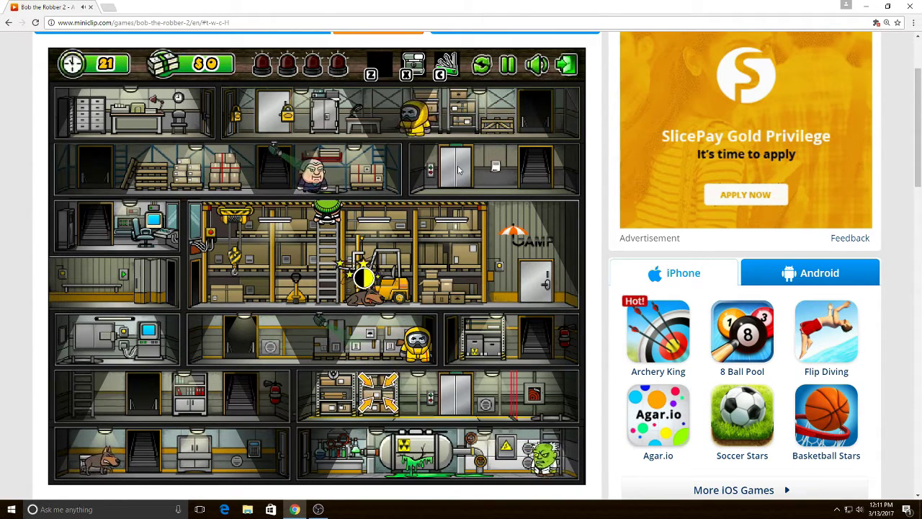
key("Up")
- Knock out the old guard, hide in the shadow, and go down to hack the computer
key("Right")
key("space")
key("Left")
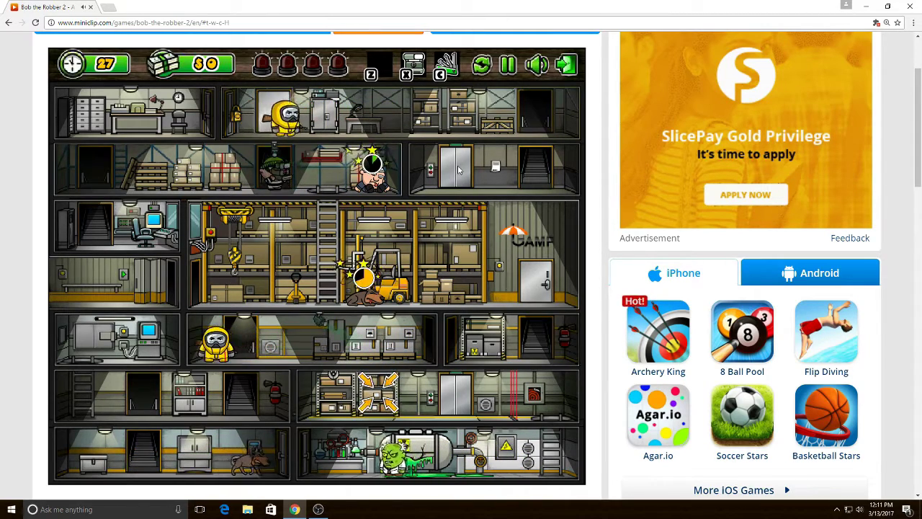
key("Right")
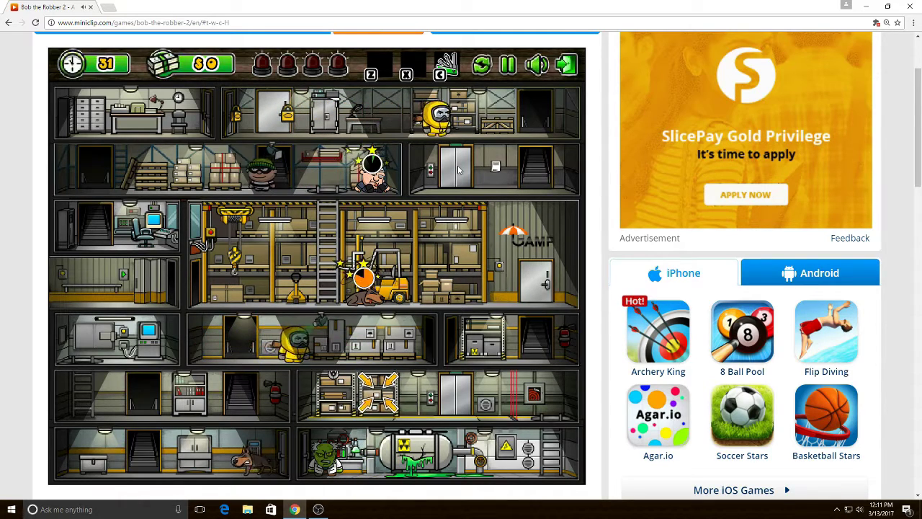
key("Left")
key("Left")
key("Down")
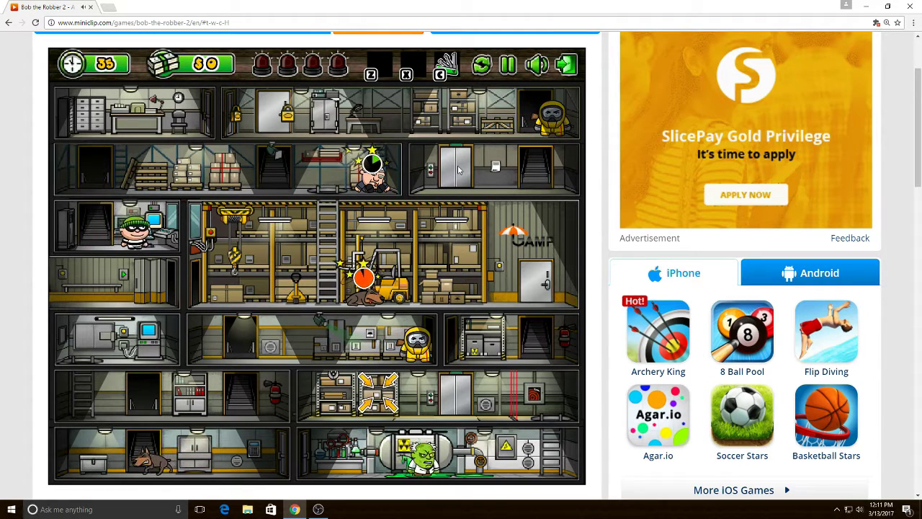
key("Up")
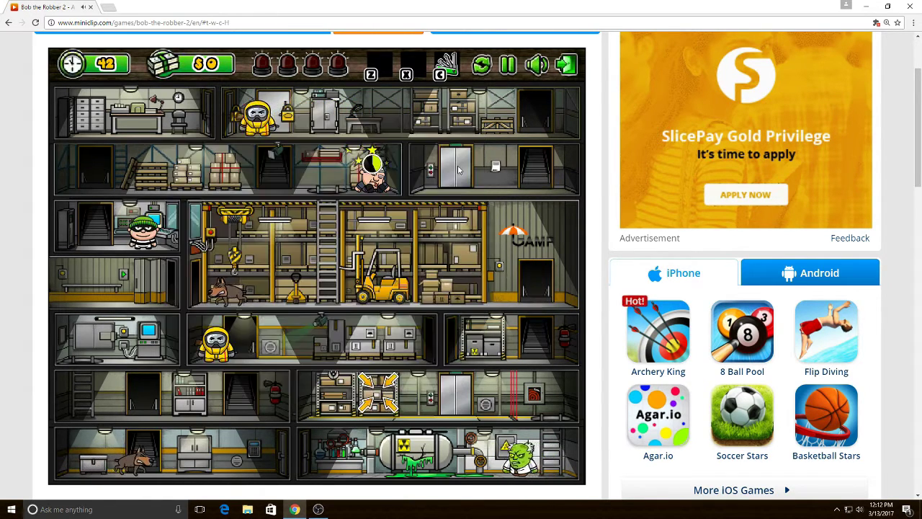
- Return up a floor, walk right, and climb down the ladder into the warehouse
key("Up")
key("Right")
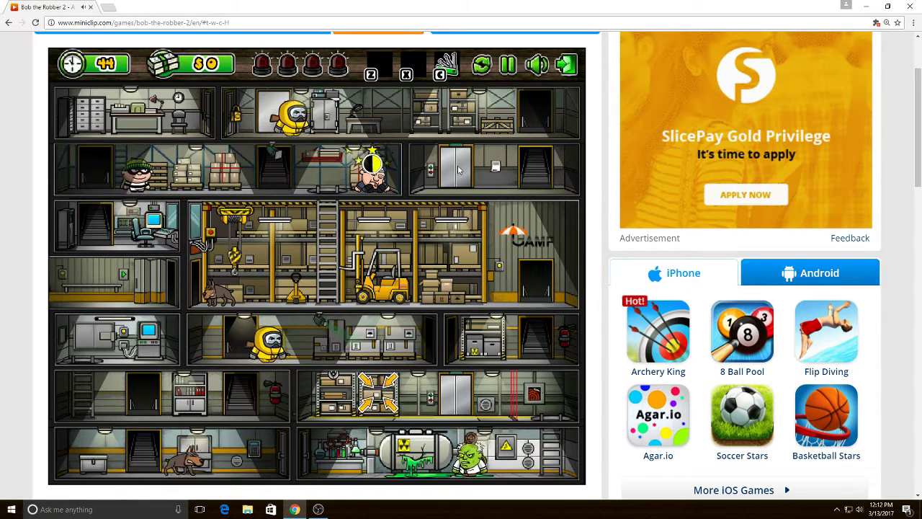
key("Right")
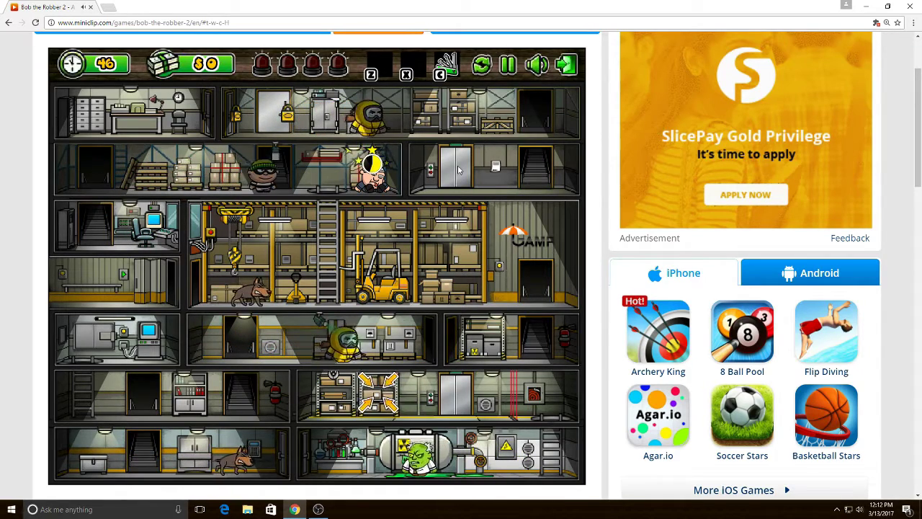
key("Right")
key("Down")
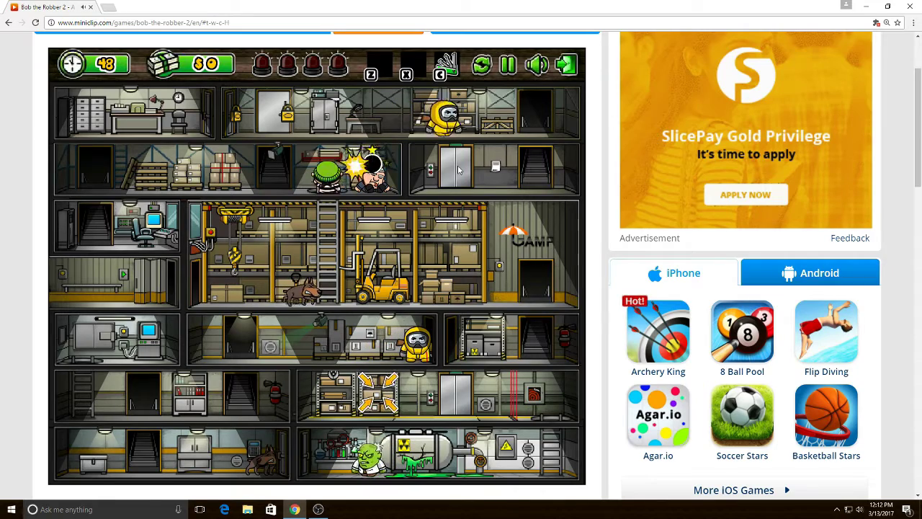
key("Down")
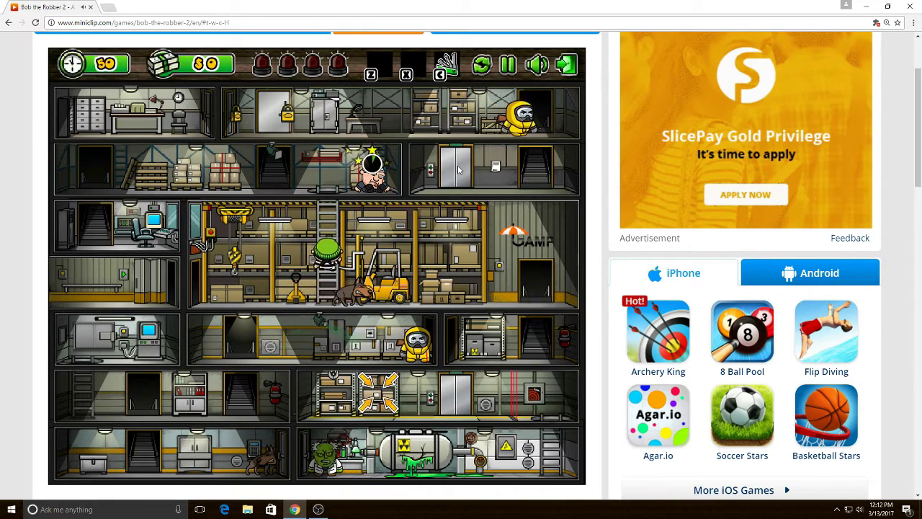
- Cross the warehouse past the forklift and sneak left through the lower floor's shadows
key("Right")
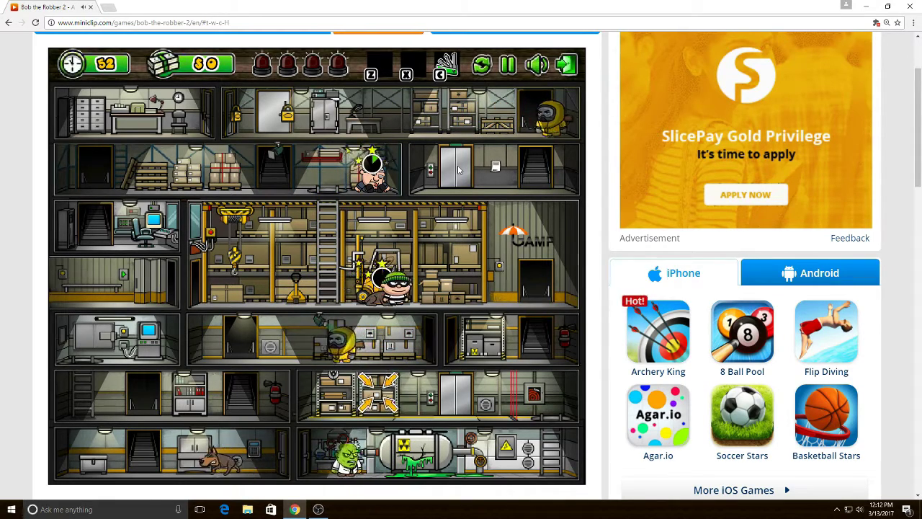
key("Right")
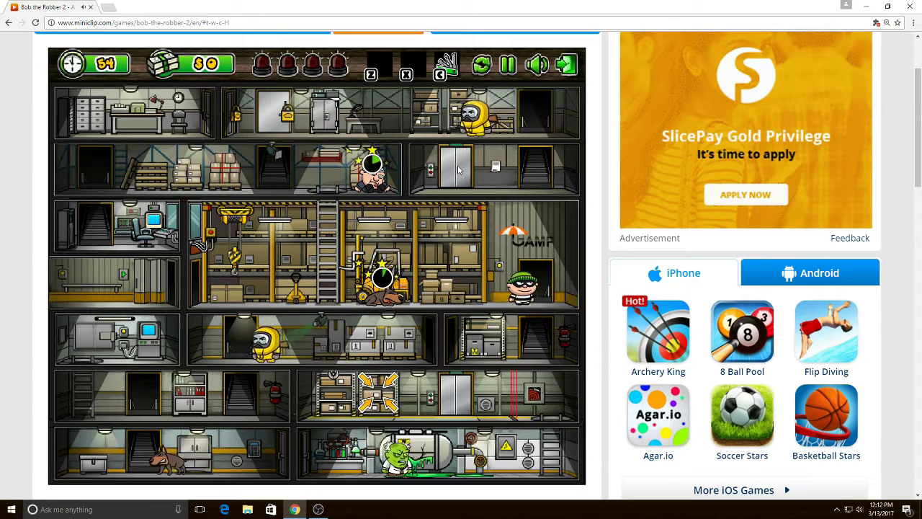
key("Down")
key("Left")
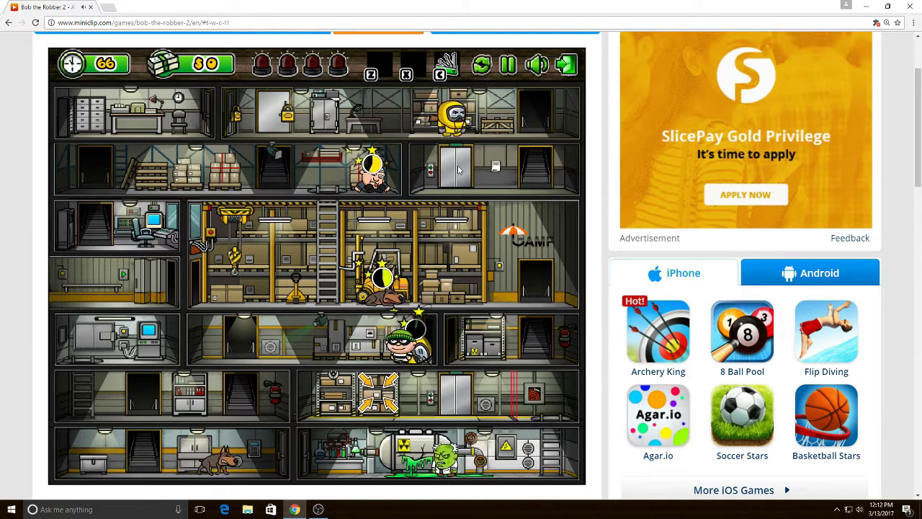
key("Left")
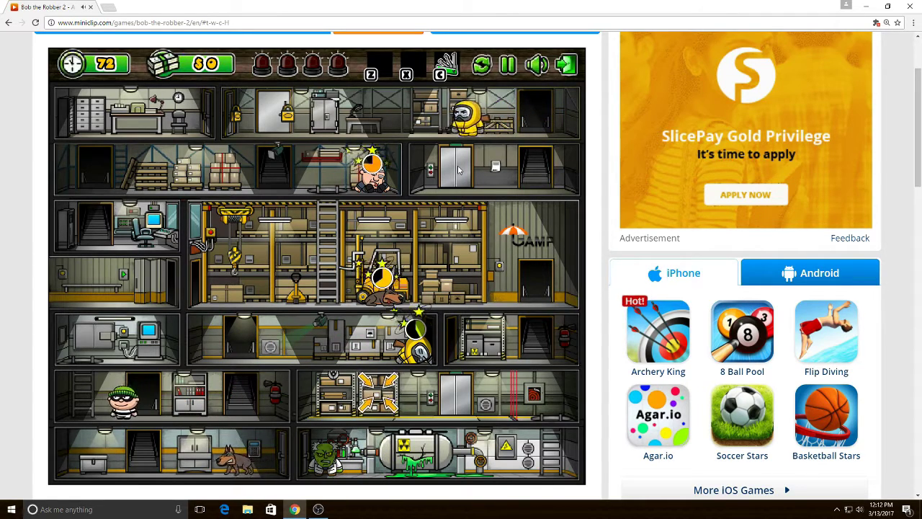
key("Left")
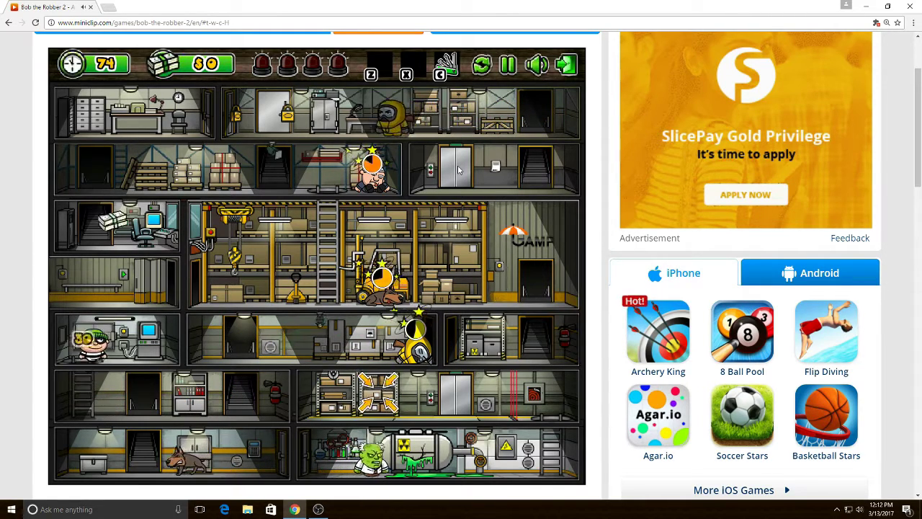
- Read door key 0860 from PASS.TXT on the computer
key("Left")
key("Up")
key("Down")
key("Down")
key("Down")
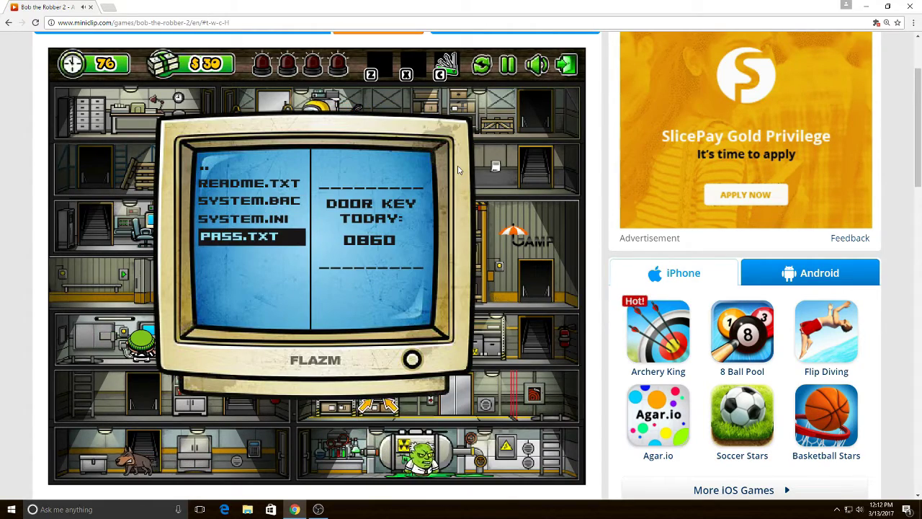
key("Escape")
- Walk to the bottom floor, knock out the dog, and unlock the door with 0860
key("Left")
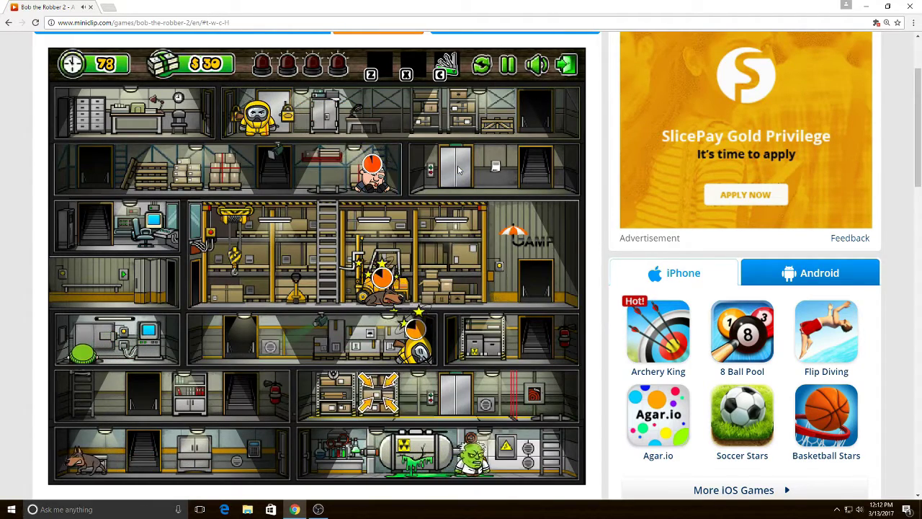
key("Right")
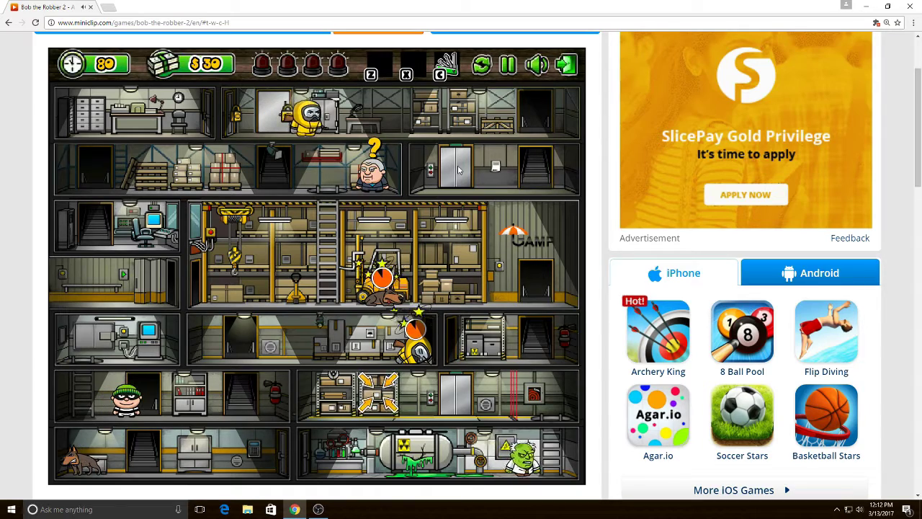
key("Right")
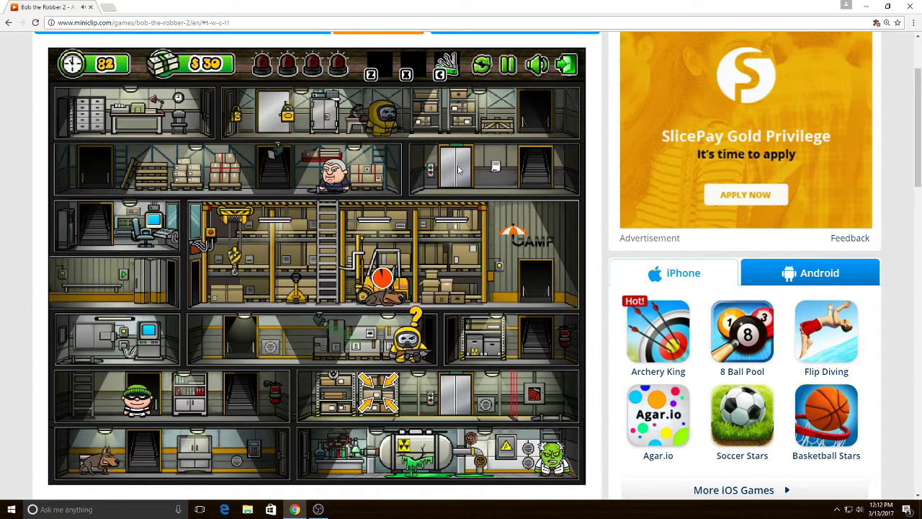
key("Right")
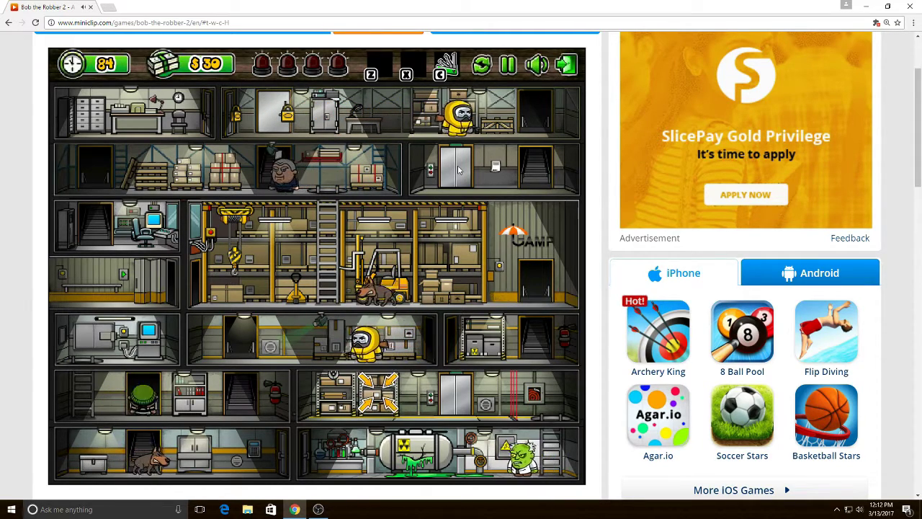
key("Right")
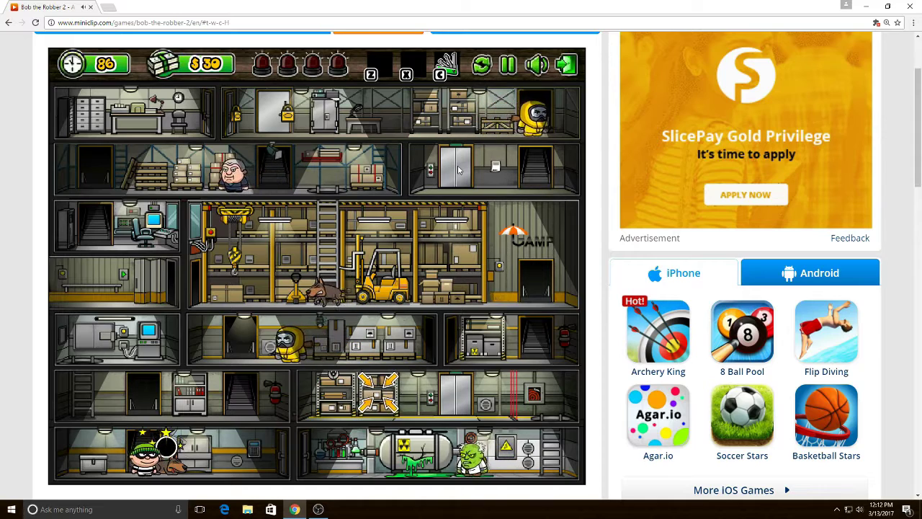
key("Up")
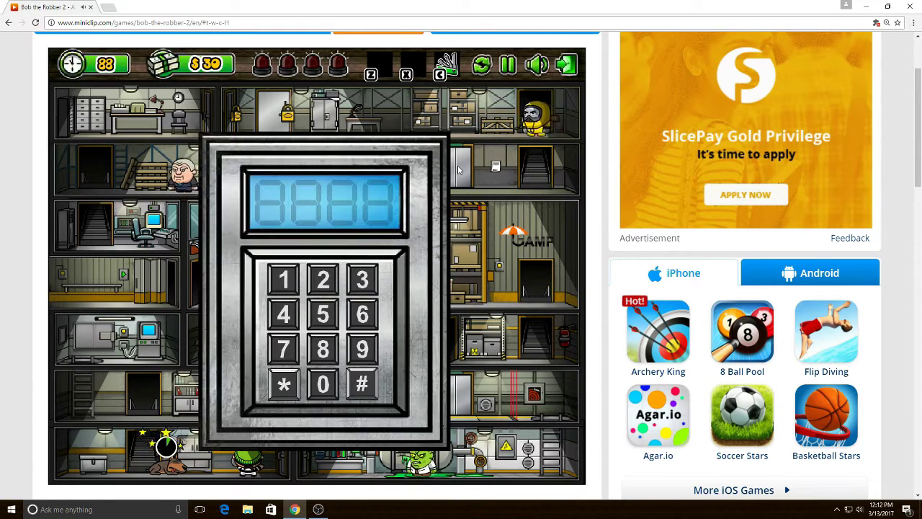
type("0860")
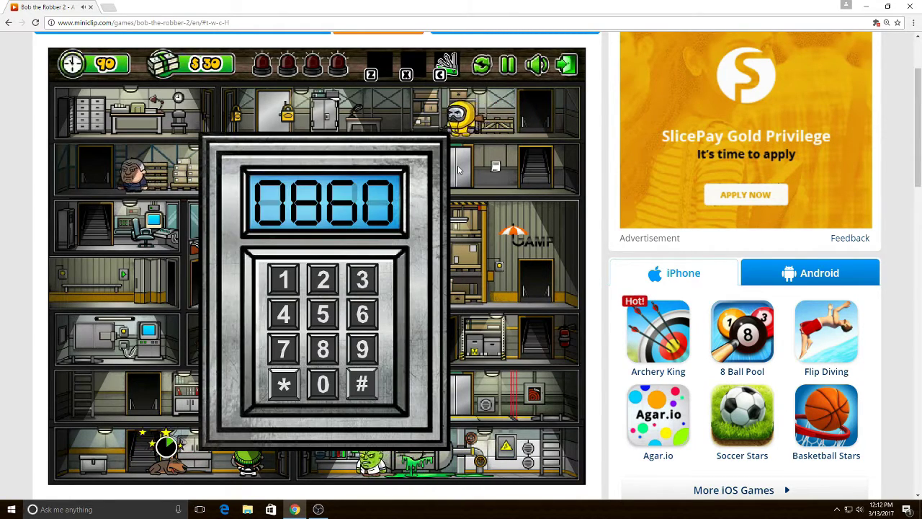
key("Return")
key("Left")
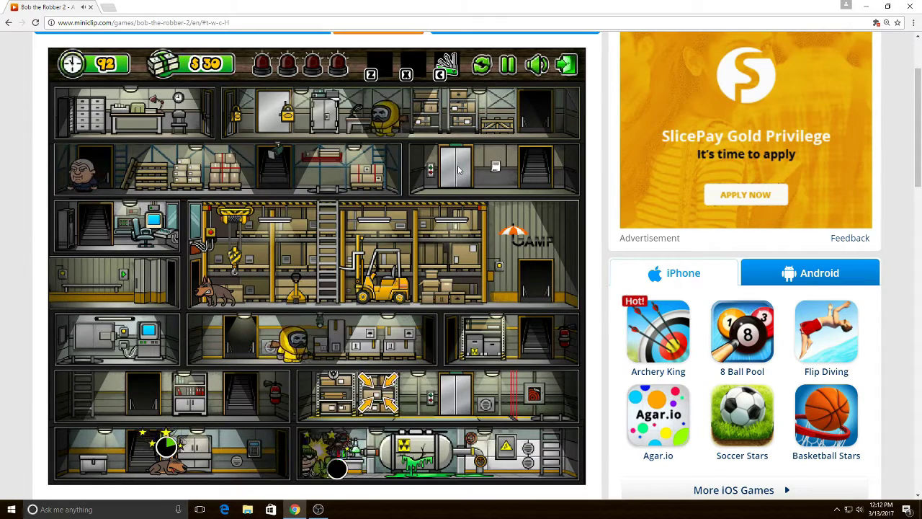
- Enter the lab, try the pipe puzzle, get jailed at score 2510, then switch to OBS
key("Left")
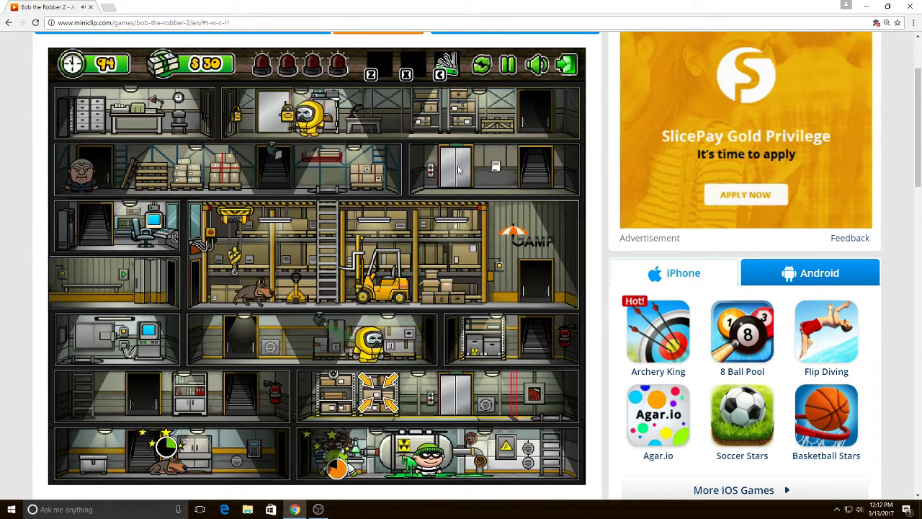
key("Left")
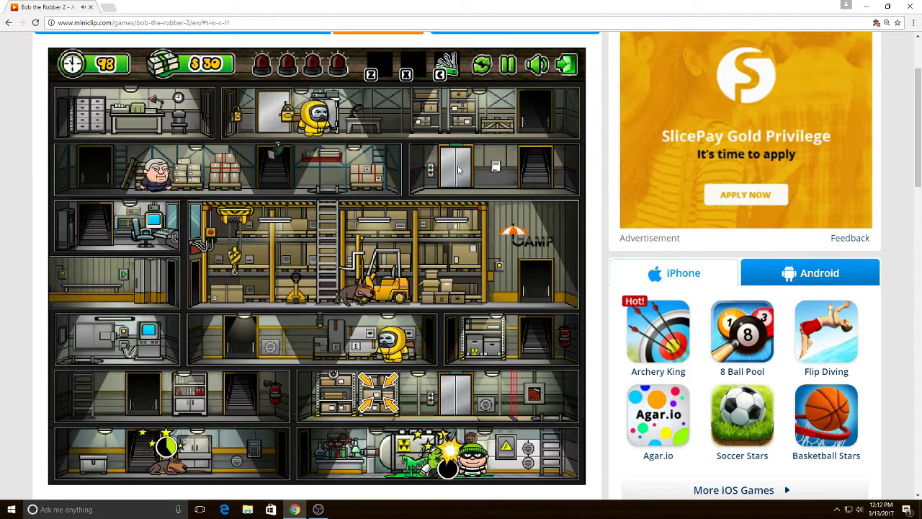
key("Up")
key("Escape")
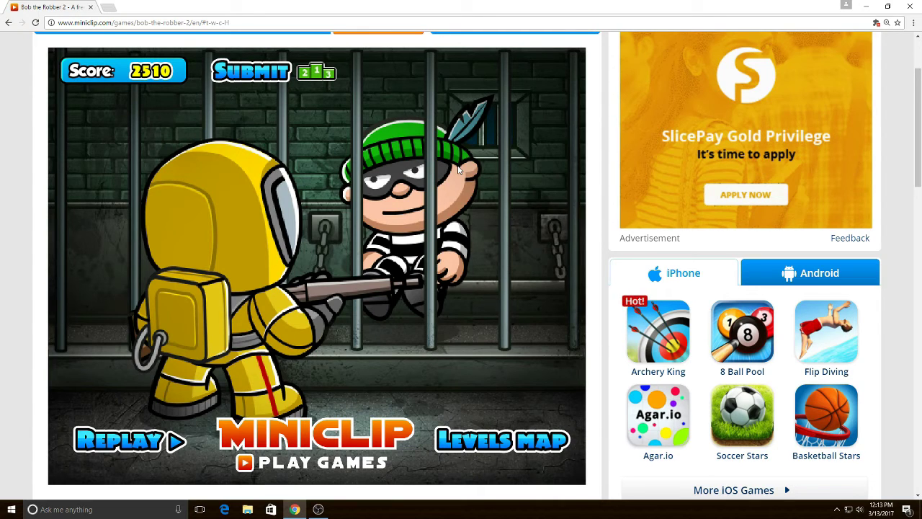
left_click(320, 511)
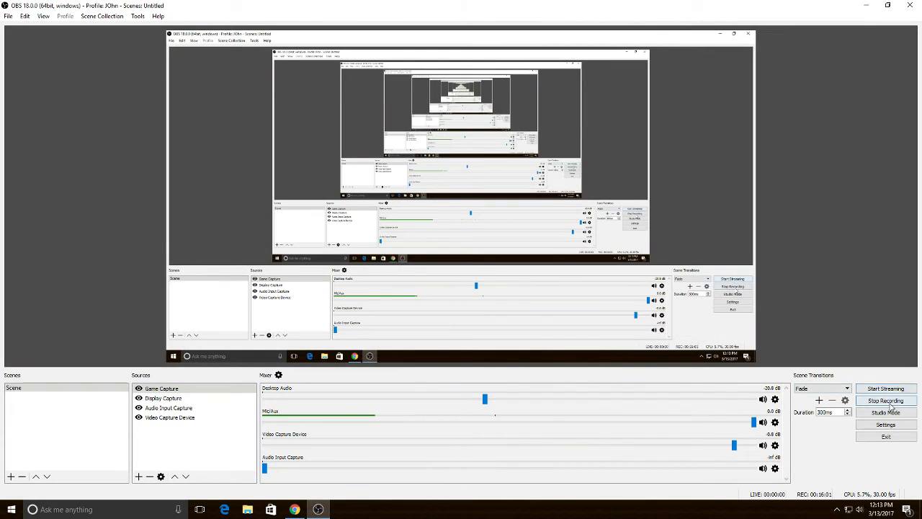